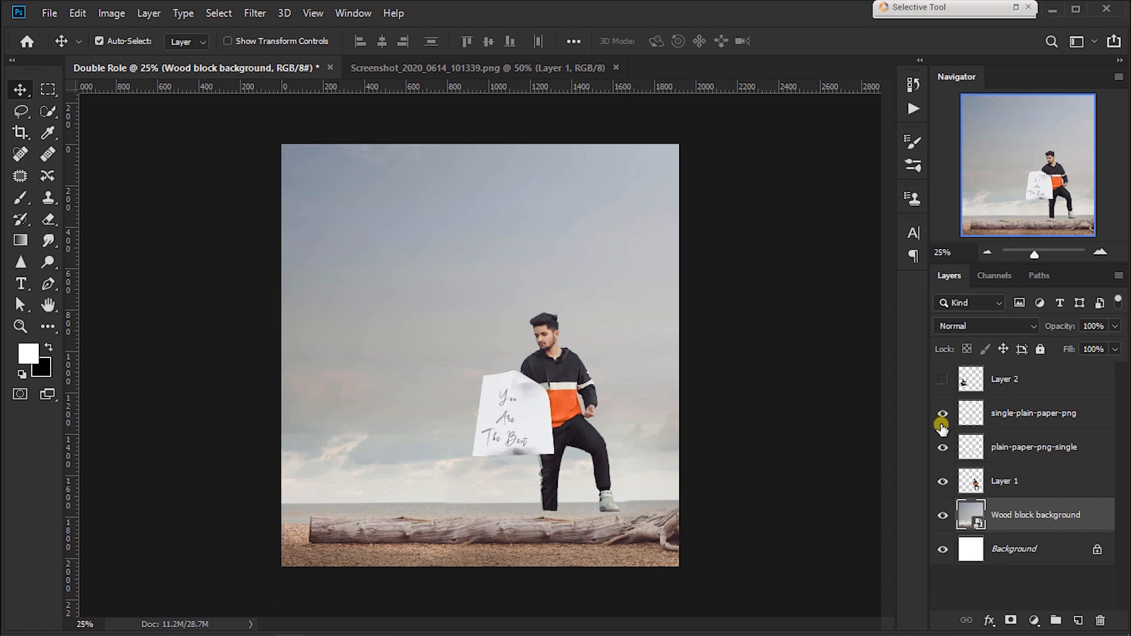
Step: Hide Layer 1 and both paper layers, and show Layer 2 with the seated man
{"action": "left_click", "coordinate": [942, 447]}
{"action": "left_click", "coordinate": [942, 379]}
{"action": "left_click", "coordinate": [942, 480]}
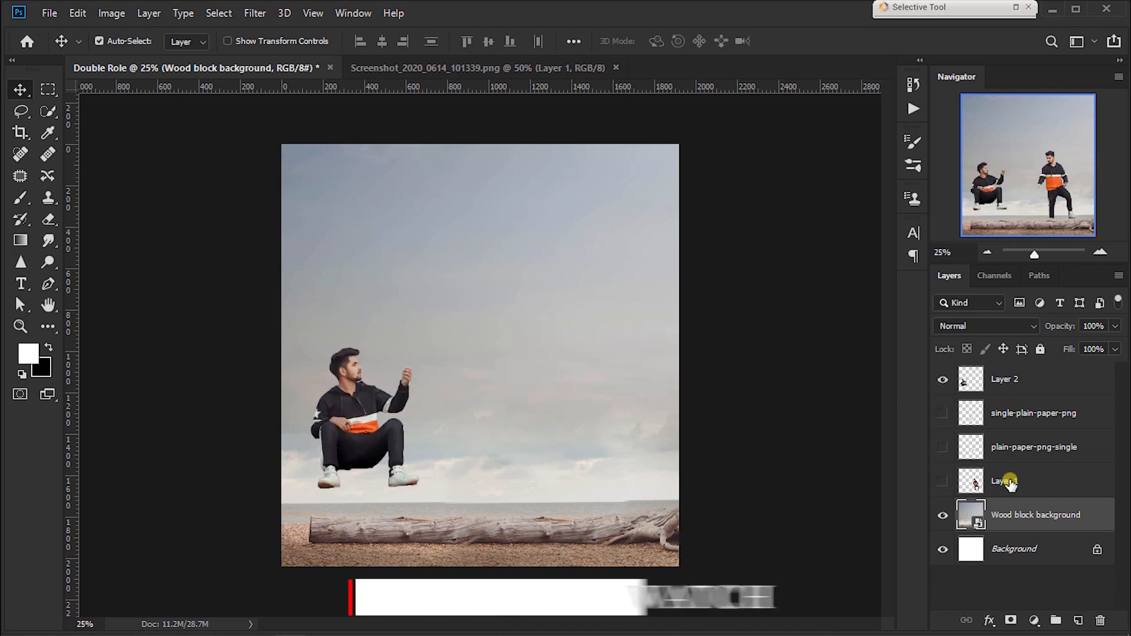
Step: Duplicate Layer 2 and hide the original layer
{"action": "left_click", "coordinate": [1010, 482]}
{"action": "left_click", "coordinate": [412, 389]}
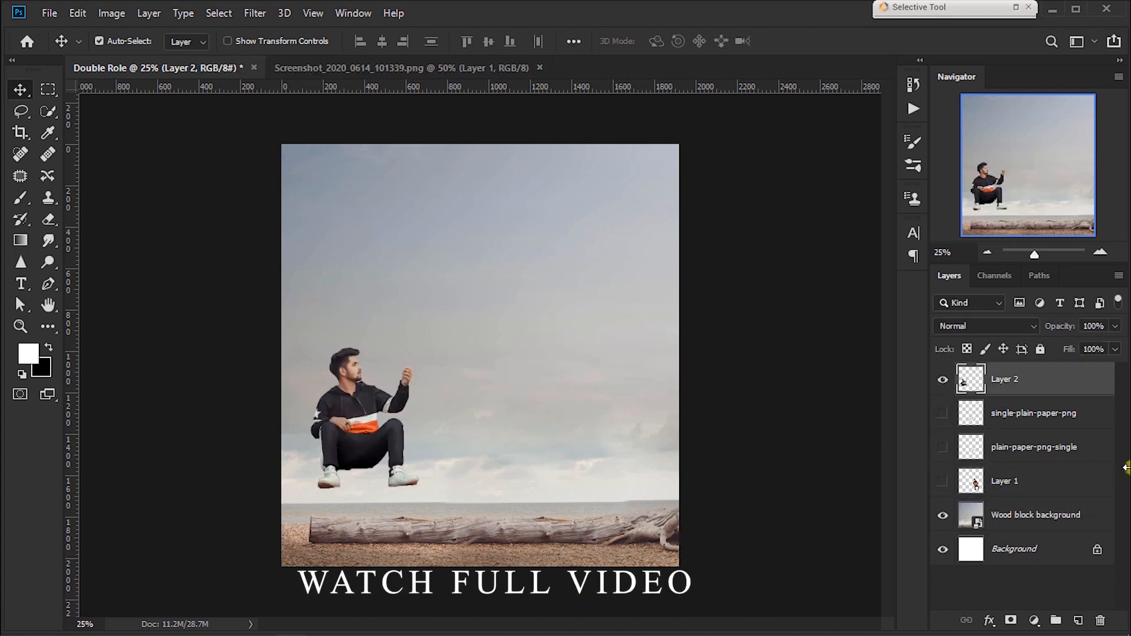
{"action": "left_click_drag", "start_coordinate": [1083, 386], "coordinate": [1078, 620]}
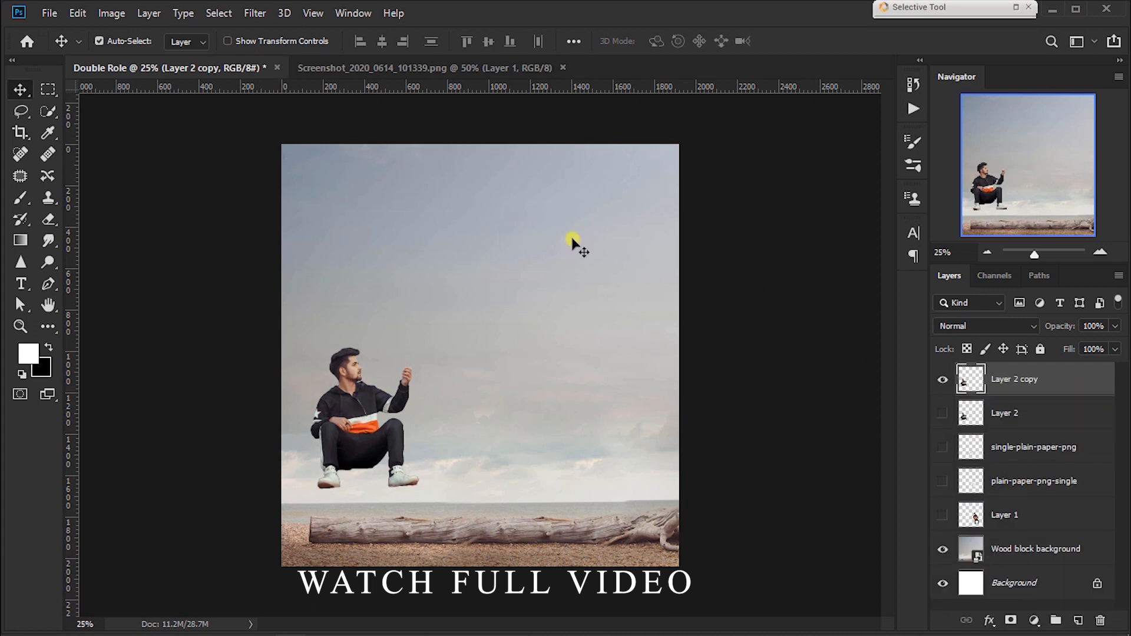
Step: In Camera Raw Filter on Layer 2 copy, set Exposure +0.10, Contrast +23, Highlights -19, Shadows +10, Whites +20, Blacks -9 and Clarity +13
{"action": "left_click", "coordinate": [257, 14]}
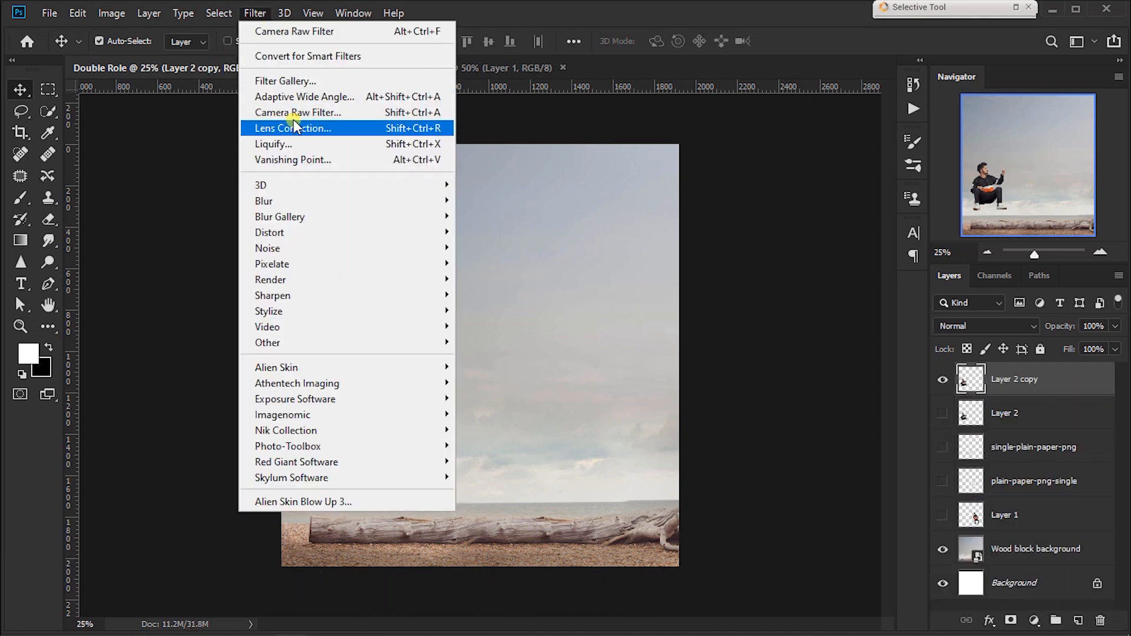
{"action": "left_click", "coordinate": [318, 113]}
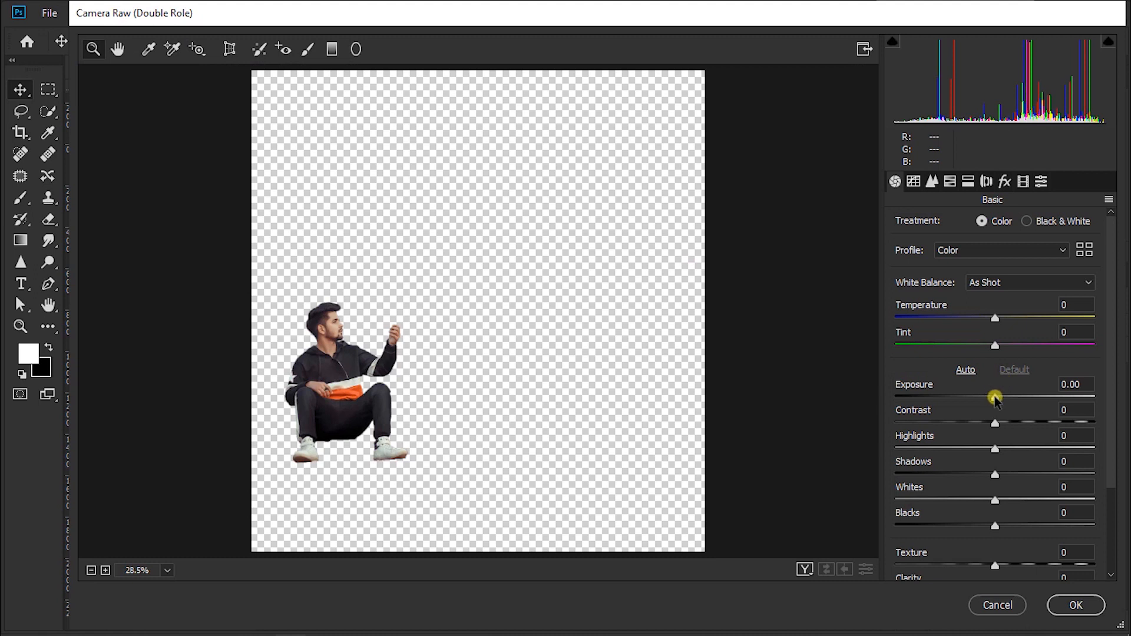
{"action": "left_click_drag", "start_coordinate": [996, 400], "coordinate": [1018, 424]}
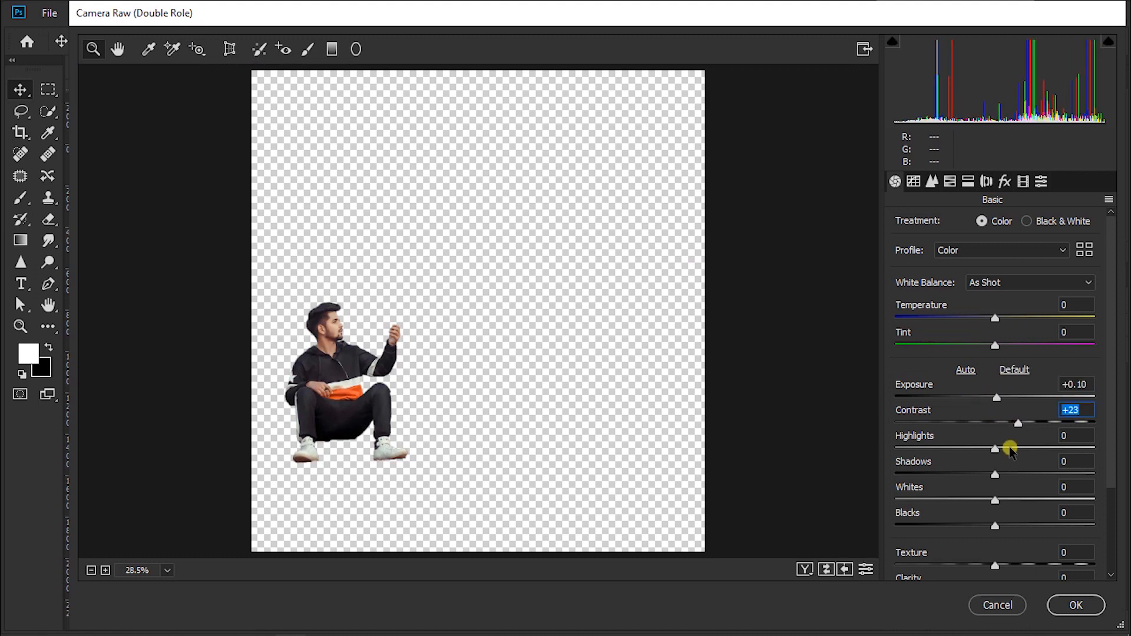
{"action": "left_click", "coordinate": [977, 449]}
{"action": "left_click_drag", "start_coordinate": [1019, 473], "coordinate": [987, 522]}
{"action": "left_click", "coordinate": [974, 524]}
{"action": "scroll", "coordinate": [995, 515], "scroll_direction": "down", "scroll_amount": 3}
{"action": "left_click_drag", "start_coordinate": [1001, 473], "coordinate": [1009, 473]}
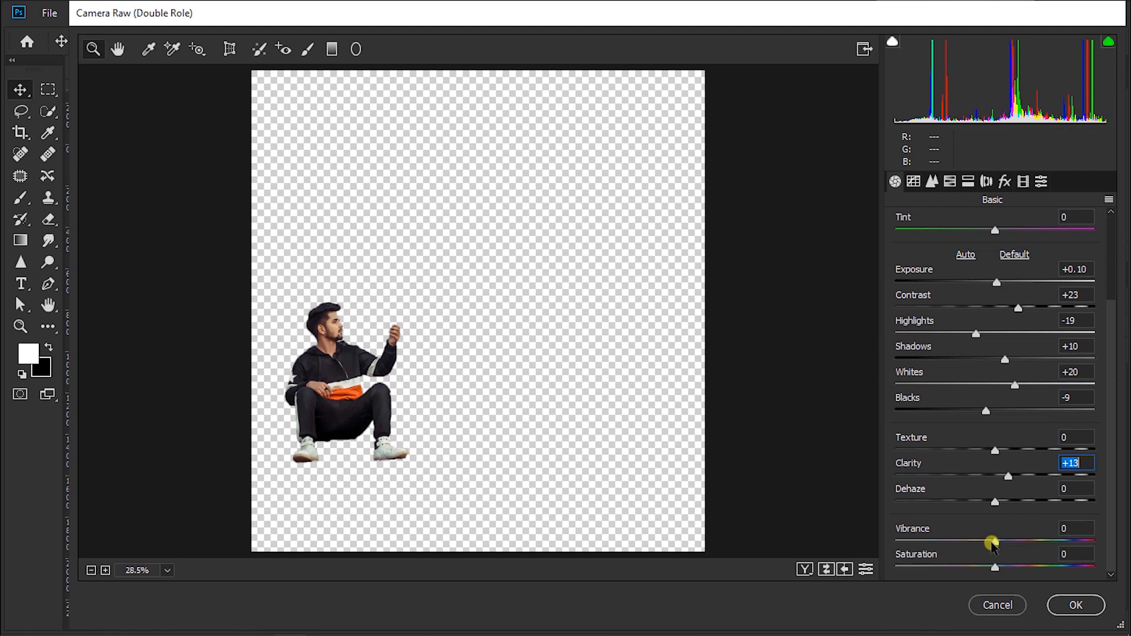
Step: Set the Camera Raw sharpening Amount to 20, noise reduction Luminance to 10 and Luminance Contrast to 5
{"action": "left_click", "coordinate": [933, 183]}
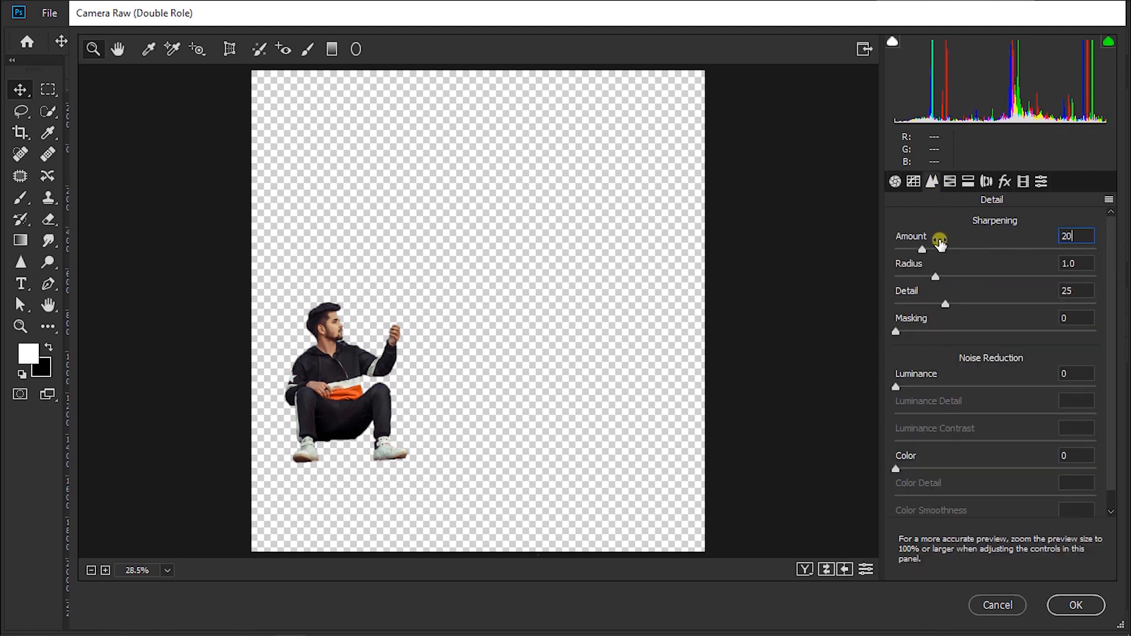
{"action": "left_click", "coordinate": [949, 384]}
{"action": "type", "text": "10"}
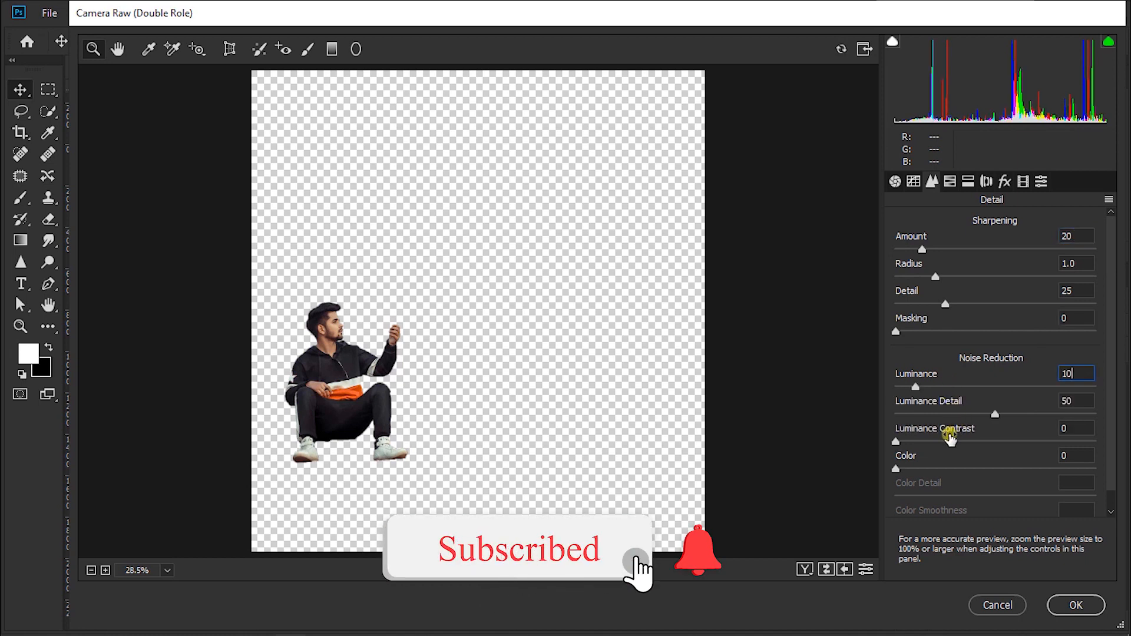
{"action": "left_click", "coordinate": [936, 442]}
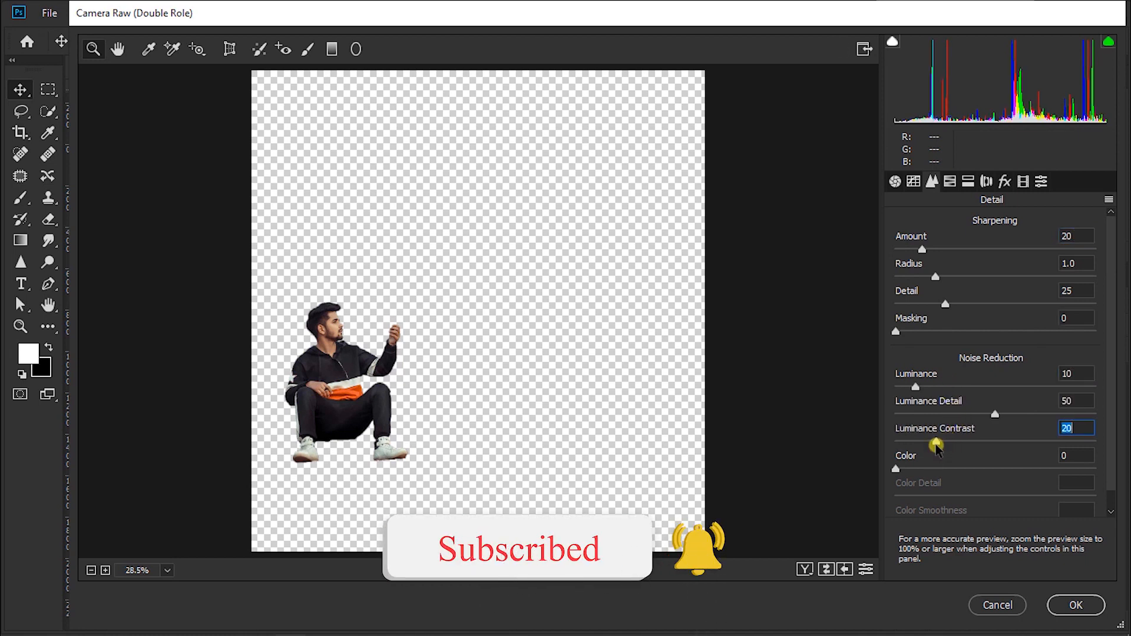
{"action": "type", "text": "5"}
Step: In the HSL adjustments, raise the Oranges luminance, set Reds saturation to +13 and Blues hue to -12, and apply the filter
{"action": "left_click", "coordinate": [961, 183]}
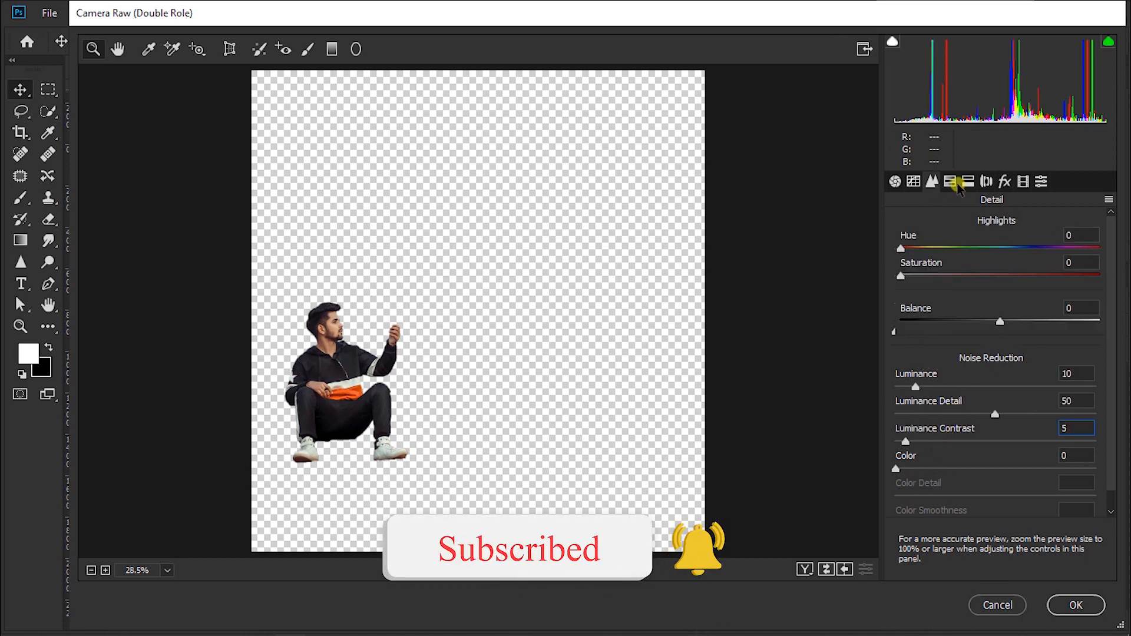
{"action": "left_click", "coordinate": [952, 182]}
{"action": "left_click", "coordinate": [1012, 225]}
{"action": "left_click", "coordinate": [1011, 316]}
{"action": "left_click", "coordinate": [957, 225]}
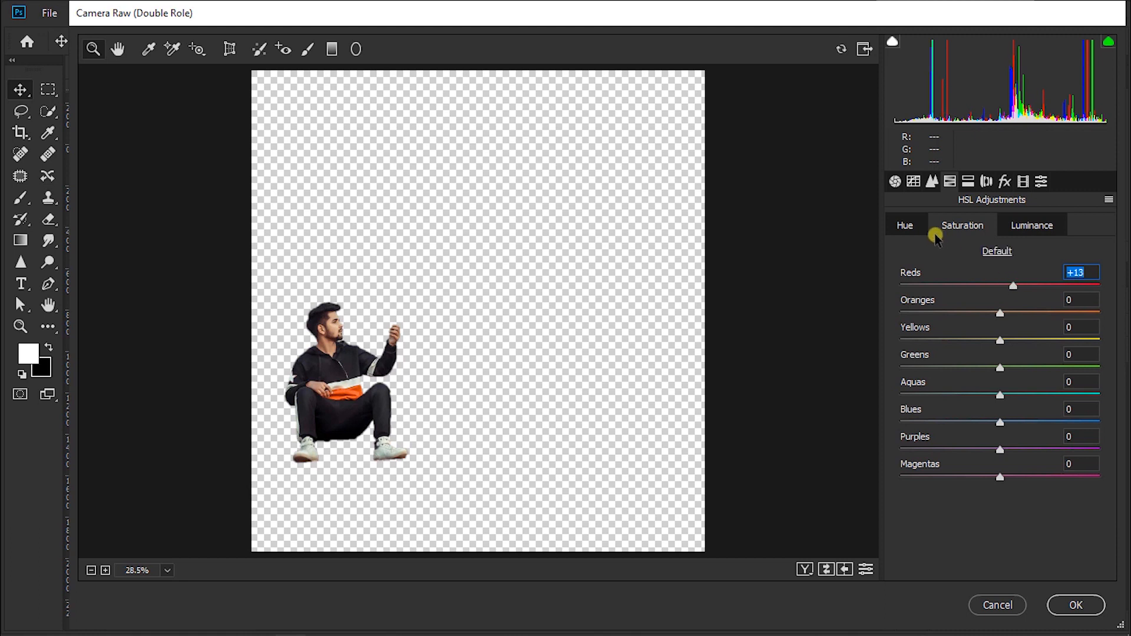
{"action": "left_click", "coordinate": [905, 226]}
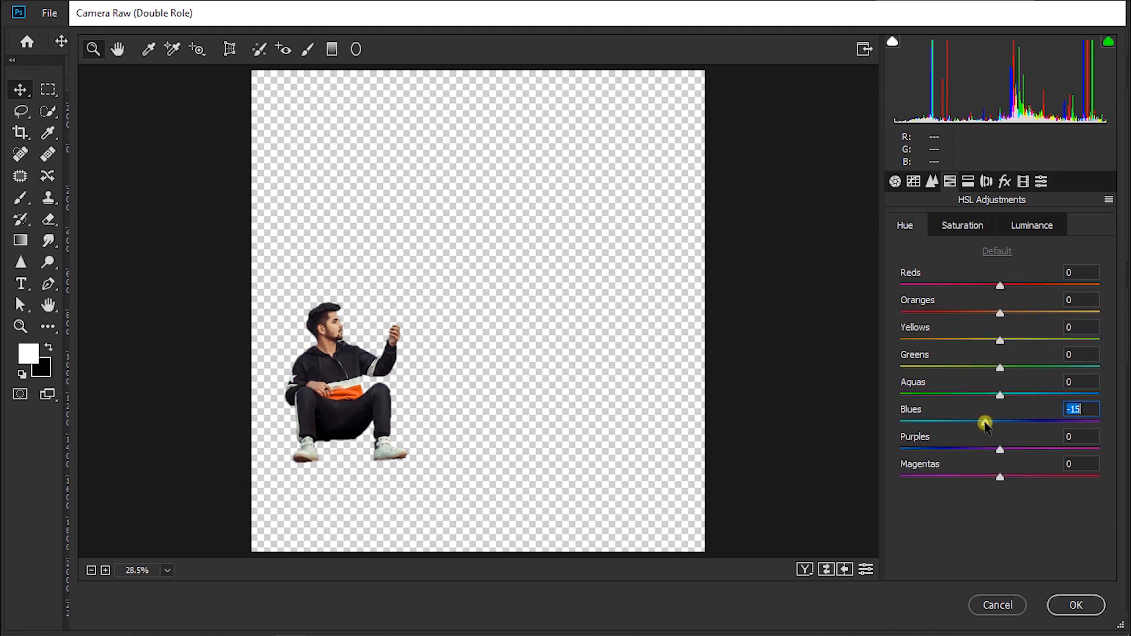
{"action": "left_click", "coordinate": [1080, 605]}
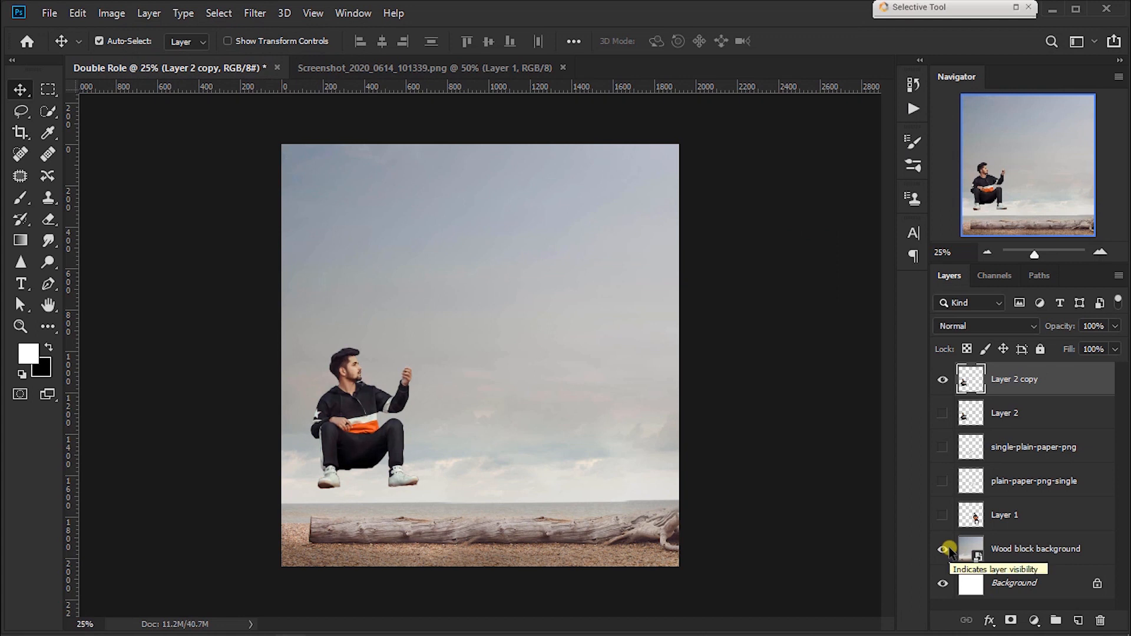
Step: Compare the filtered copy with the original man, and move the hidden Layer 2 below the Wood block background layer
{"action": "left_click", "coordinate": [943, 413]}
{"action": "left_click", "coordinate": [940, 382]}
{"action": "left_click", "coordinate": [941, 381]}
{"action": "left_click", "coordinate": [942, 414]}
{"action": "left_click_drag", "start_coordinate": [1034, 418], "coordinate": [1028, 565]}
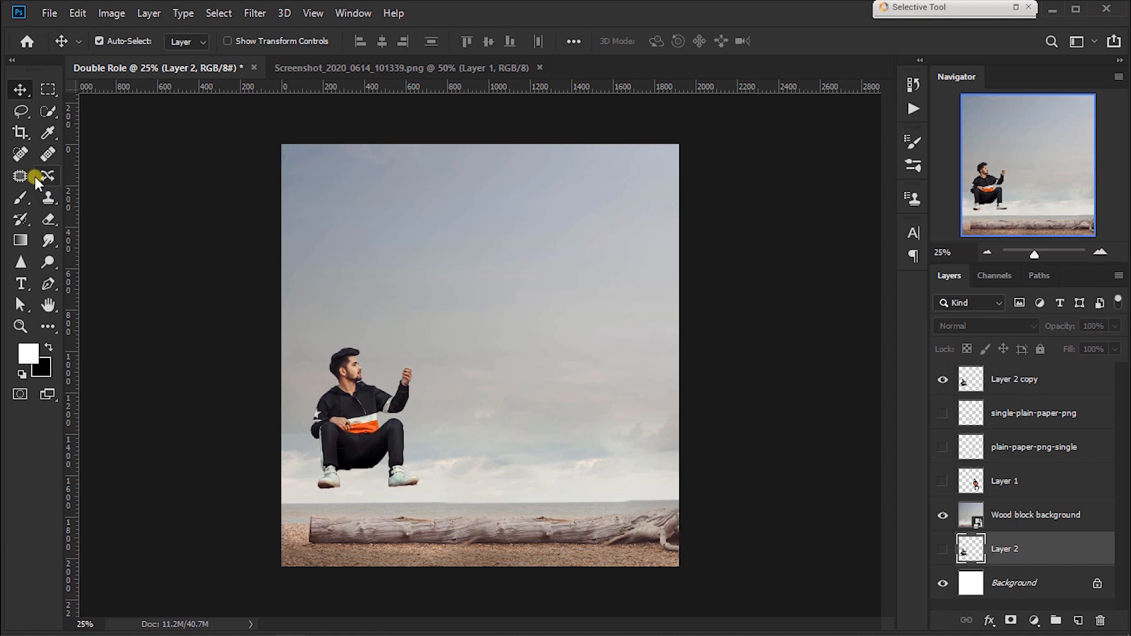
{"action": "key", "text": "ctrl"}
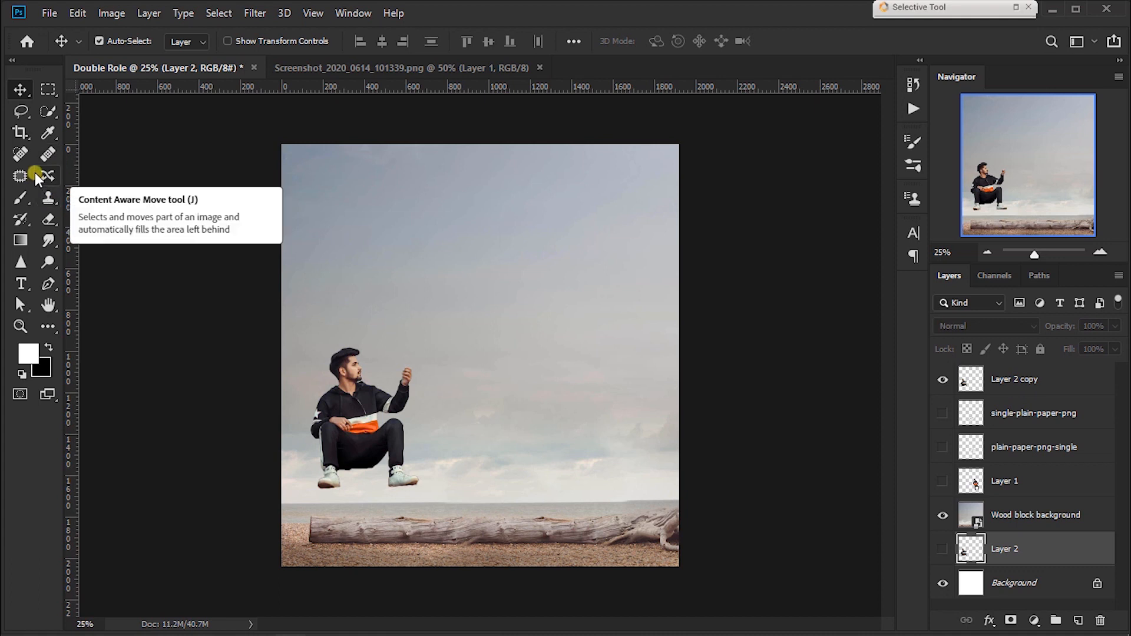
Step: Enlarge the man on Layer 2 copy with Free Transform and move him down so he sits on the log
{"action": "left_click", "coordinate": [1018, 393]}
{"action": "key", "text": "ctrl+t"}
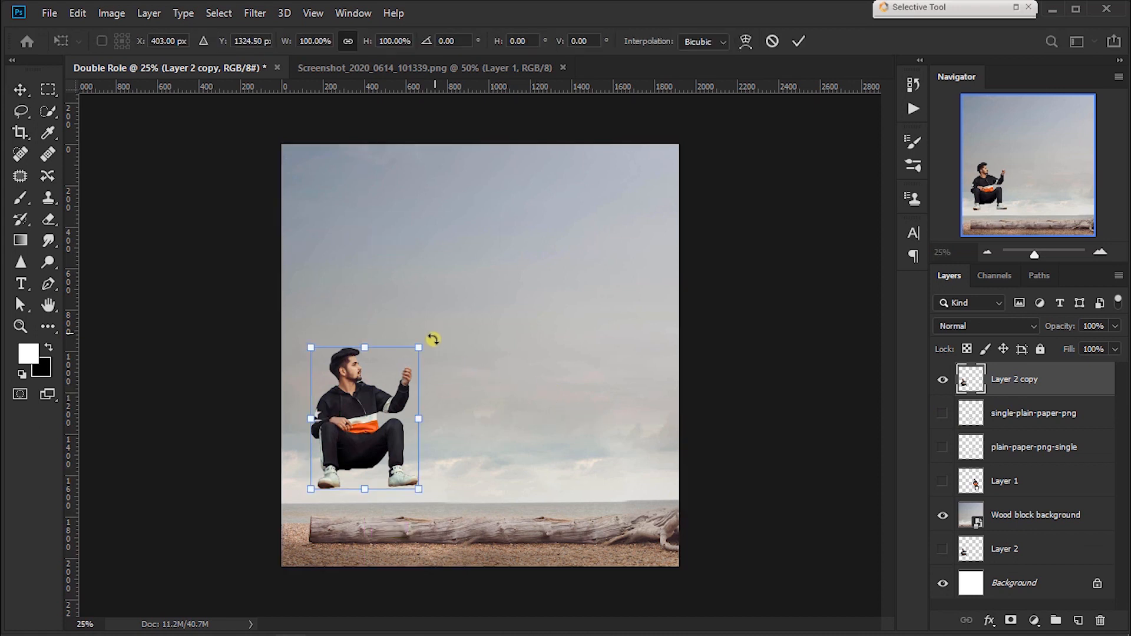
{"action": "left_click_drag", "start_coordinate": [422, 342], "coordinate": [459, 294]}
{"action": "left_click_drag", "start_coordinate": [409, 392], "coordinate": [405, 436]}
{"action": "key", "text": "Return"}
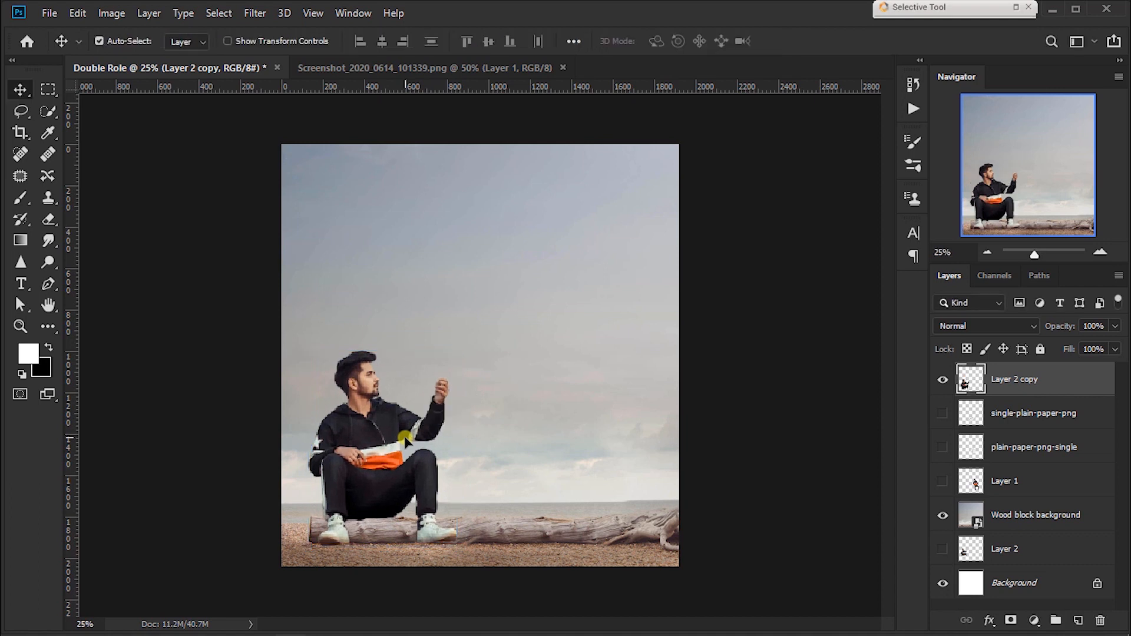
Step: Scale the seated man up proportionally to 102.50% with Free Transform and apply it
{"action": "key", "text": "ctrl+plus"}
{"action": "left_click_drag", "start_coordinate": [406, 438], "coordinate": [589, 157]}
{"action": "key", "text": "ctrl+t"}
{"action": "left_click_drag", "start_coordinate": [539, 222], "coordinate": [534, 224]}
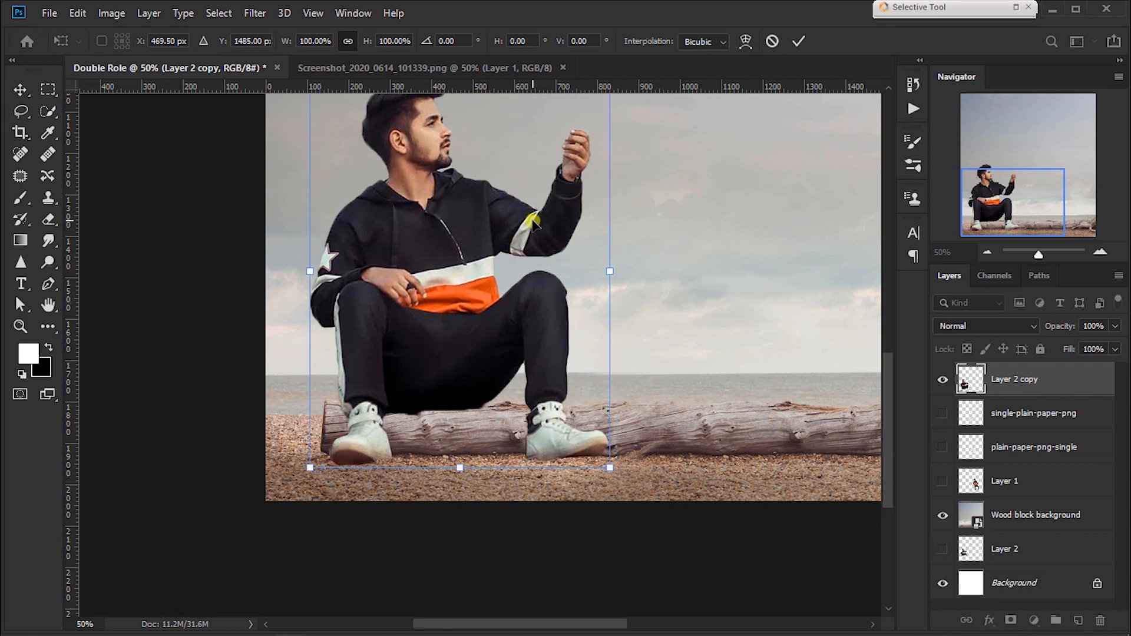
{"action": "key", "text": "ctrl+minus"}
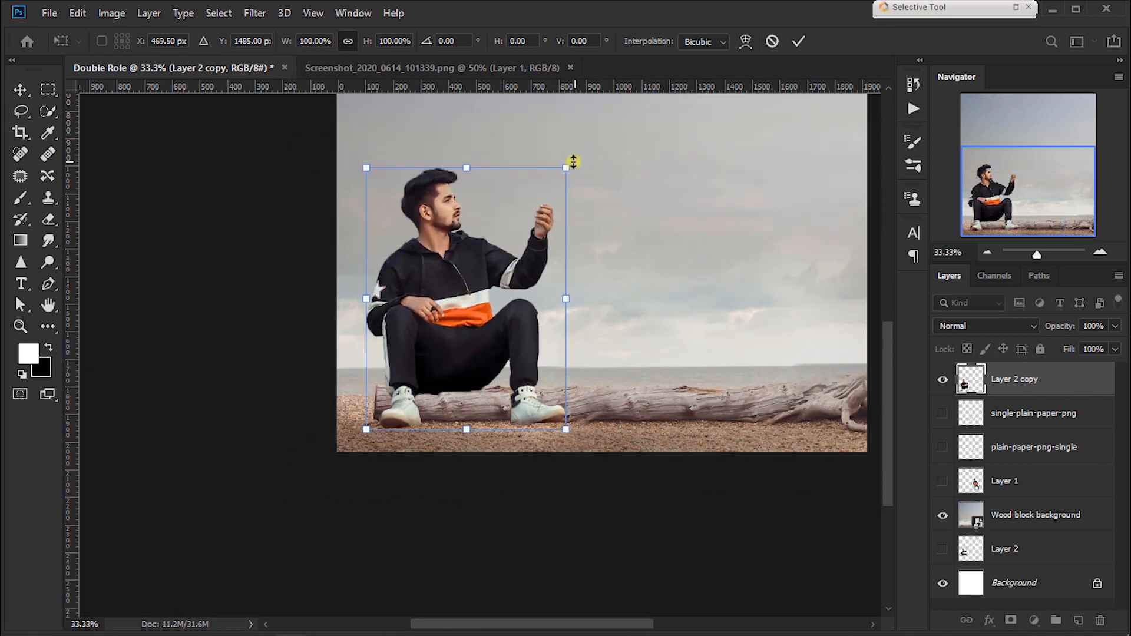
{"action": "left_click_drag", "start_coordinate": [573, 160], "coordinate": [576, 152]}
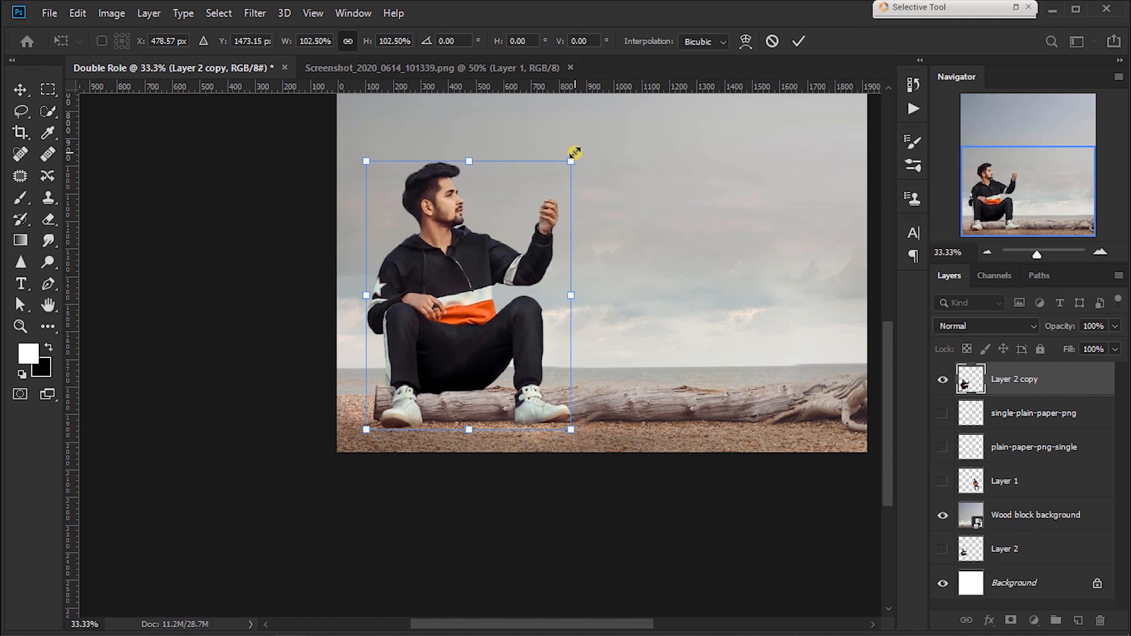
{"action": "key", "text": "Return"}
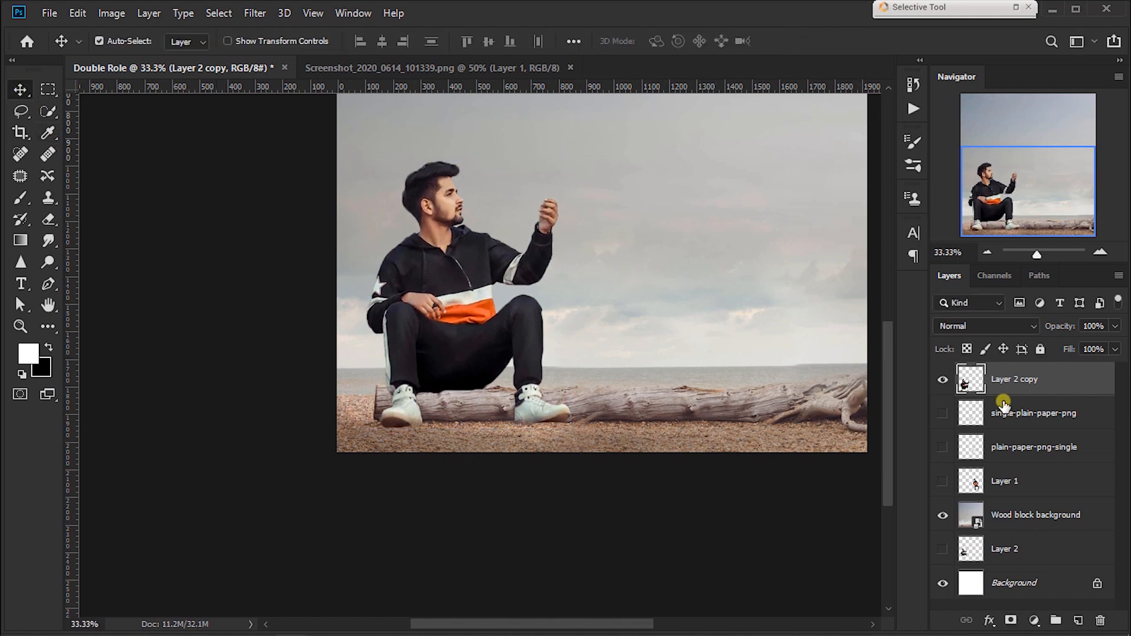
Step: Add a layer mask to Layer 2 copy and paint black with a size 40 brush along the trousers' lower edge on the log
{"action": "left_click", "coordinate": [1013, 620]}
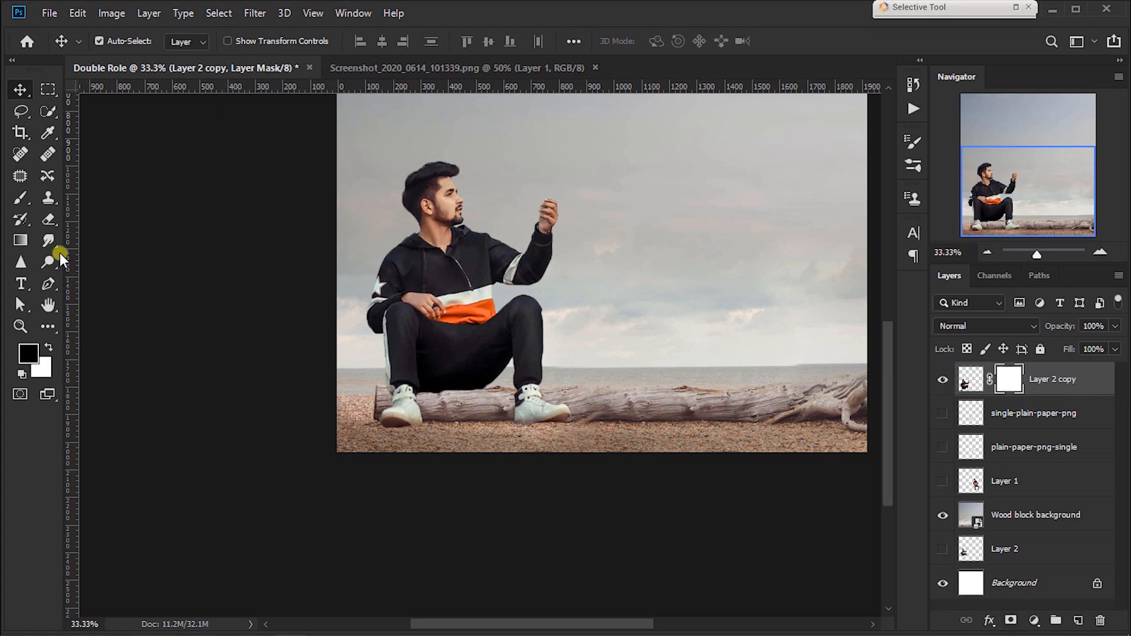
{"action": "left_click", "coordinate": [21, 198]}
{"action": "key", "text": "ctrl+plus"}
{"action": "key", "text": "ctrl+plus"}
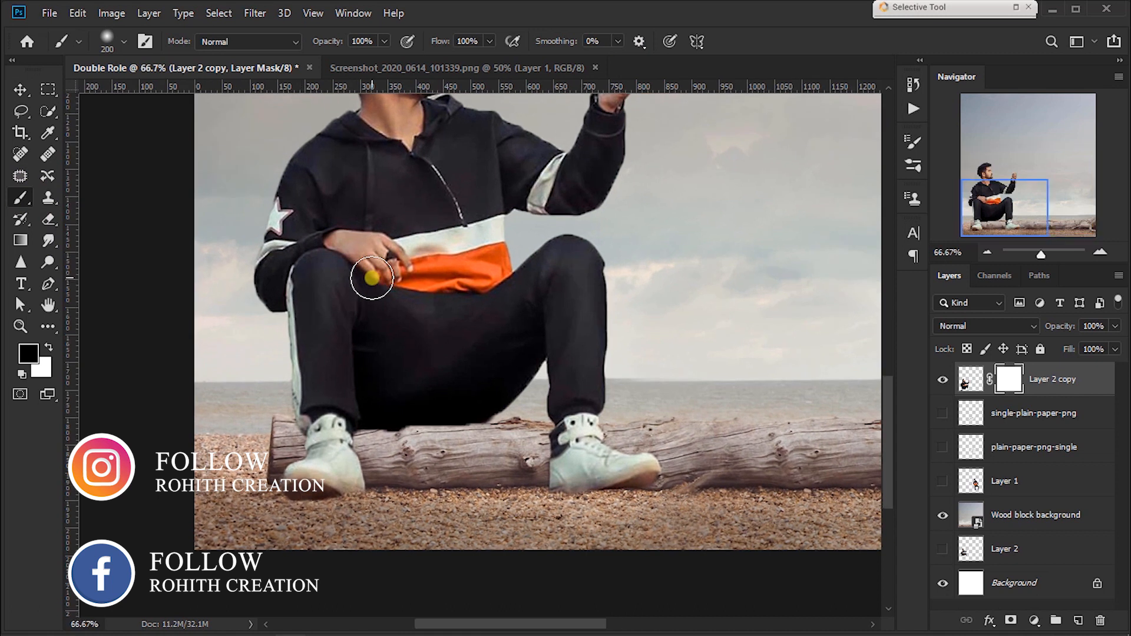
{"action": "key", "text": "bracketleft"}
{"action": "key", "text": "bracketleft"}
{"action": "key", "text": "bracketleft"}
{"action": "key", "text": "bracketleft"}
{"action": "key", "text": "bracketleft"}
{"action": "key", "text": "bracketleft"}
{"action": "left_click_drag", "start_coordinate": [430, 435], "coordinate": [349, 436]}
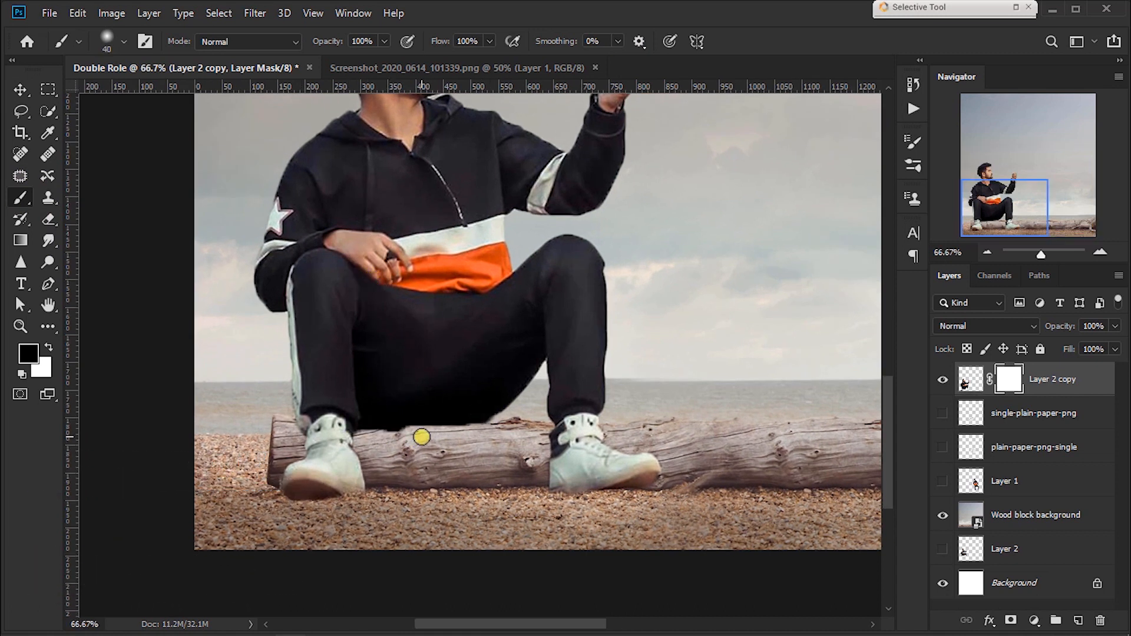
Step: Refine the mask with a size 20 black brush where the trousers and shoes meet the log
{"action": "key", "text": "ctrl+plus"}
{"action": "key", "text": "ctrl+plus"}
{"action": "key", "text": "space"}
{"action": "left_click_drag", "start_coordinate": [424, 436], "coordinate": [647, 217]}
{"action": "key", "text": "bracketleft"}
{"action": "key", "text": "bracketleft"}
{"action": "left_click_drag", "start_coordinate": [666, 348], "coordinate": [283, 369]}
{"action": "key", "text": "space"}
{"action": "left_click_drag", "start_coordinate": [507, 432], "coordinate": [654, 291]}
{"action": "left_click_drag", "start_coordinate": [506, 218], "coordinate": [505, 316]}
{"action": "key", "text": "space"}
{"action": "left_click_drag", "start_coordinate": [737, 308], "coordinate": [528, 293]}
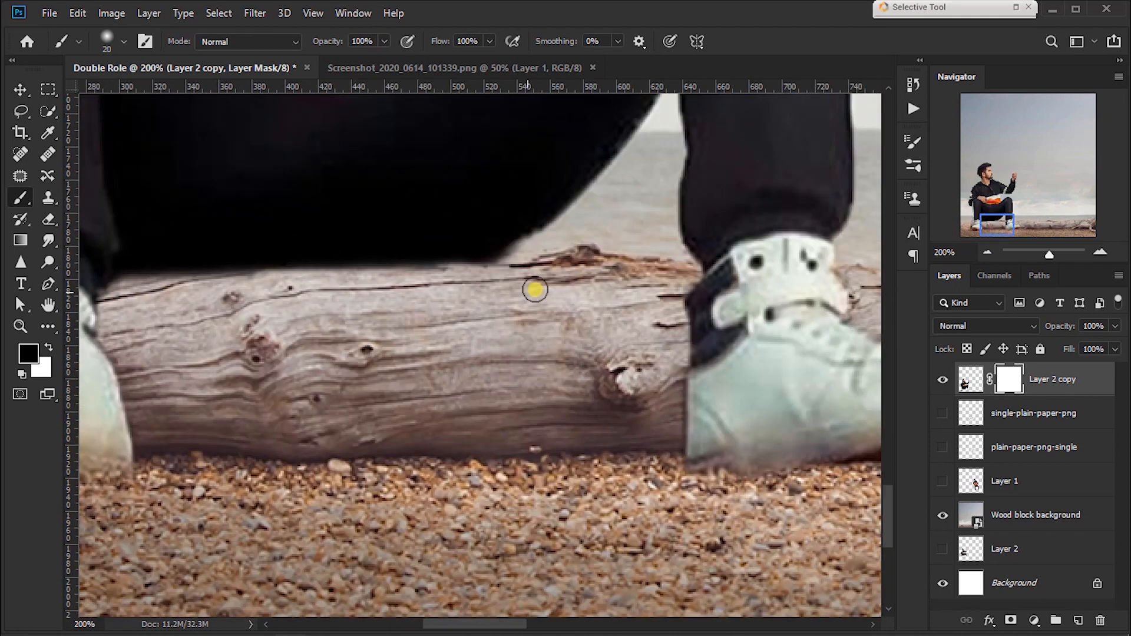
{"action": "key", "text": "ctrl+0"}
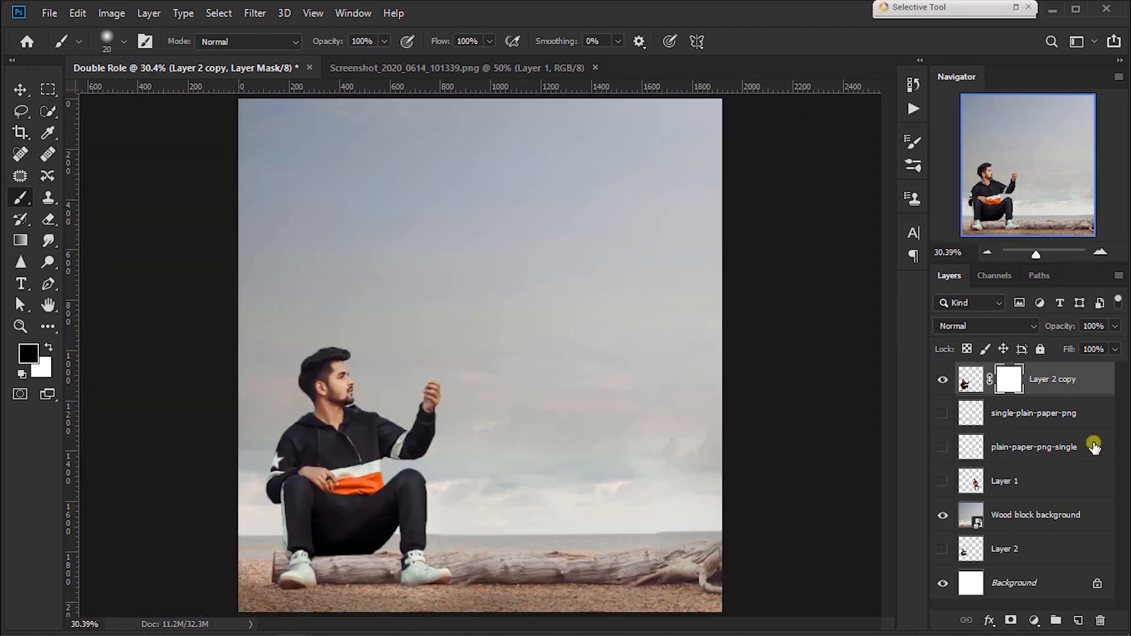
Step: Create a new layer directly below Layer 2 copy and name it shadow
{"action": "left_click", "coordinate": [1091, 423]}
{"action": "left_click", "coordinate": [1076, 619]}
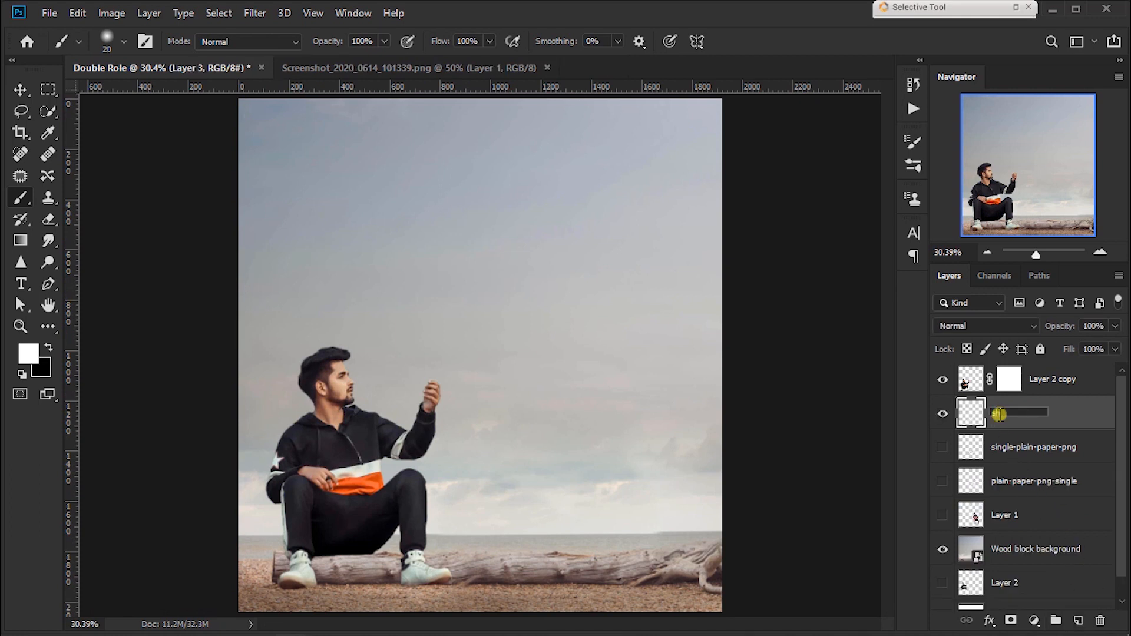
{"action": "key", "text": "Return"}
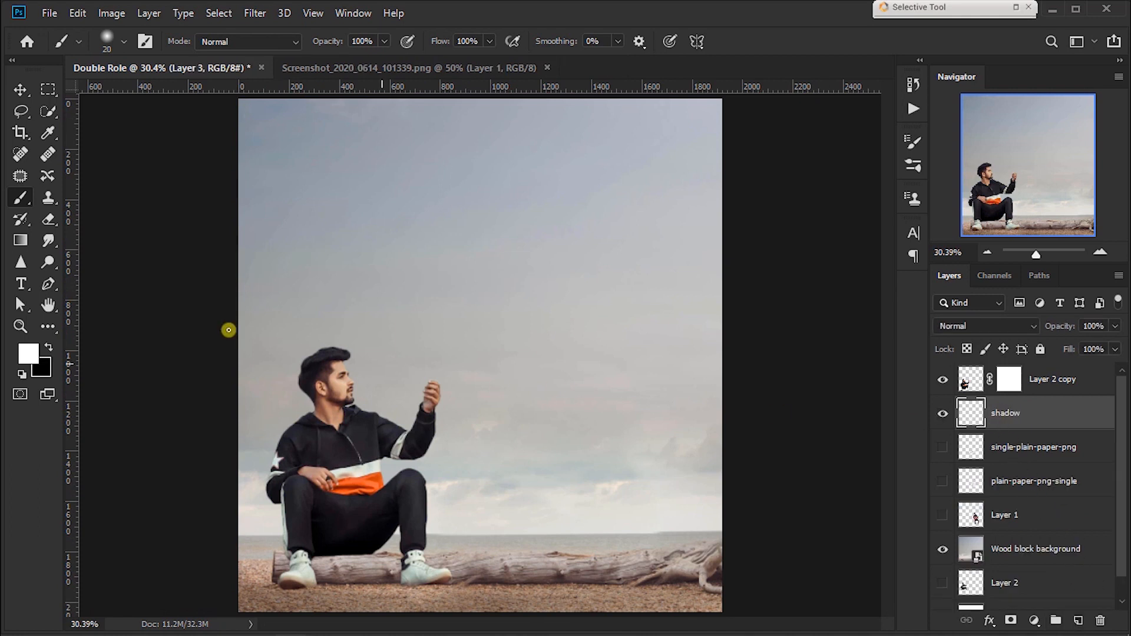
Step: Paint a soft black contact shadow on the log beneath the seated man, using a brush of size 80 to 90
{"action": "left_click", "coordinate": [50, 348]}
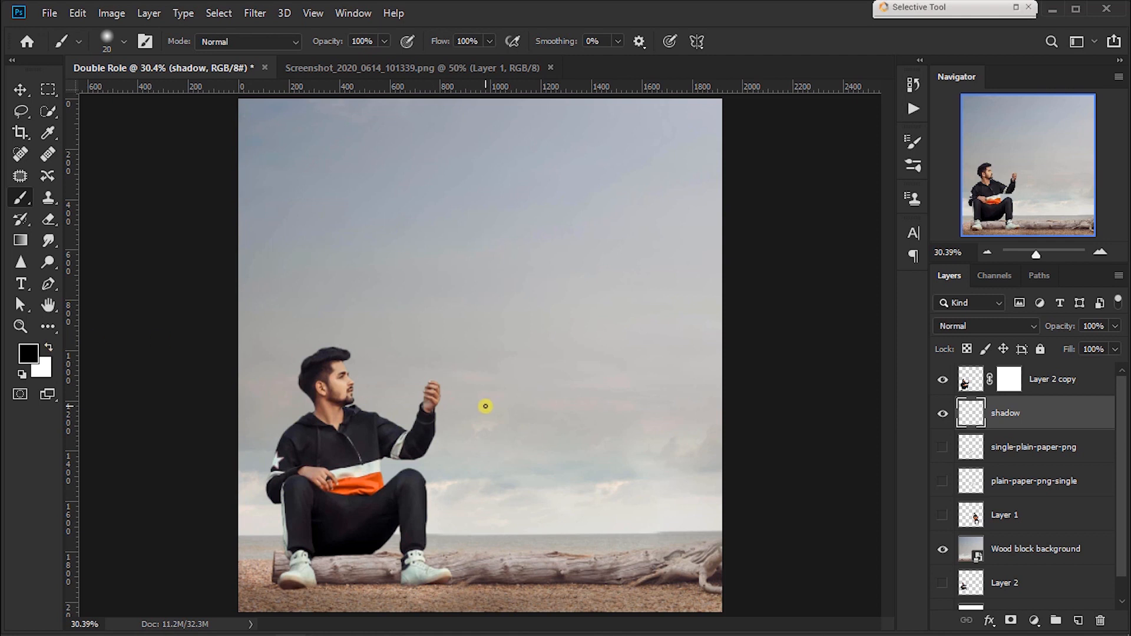
{"action": "scroll", "coordinate": [485, 405], "scroll_direction": "up", "scroll_amount": 2}
{"action": "left_click_drag", "start_coordinate": [483, 404], "coordinate": [533, 299]}
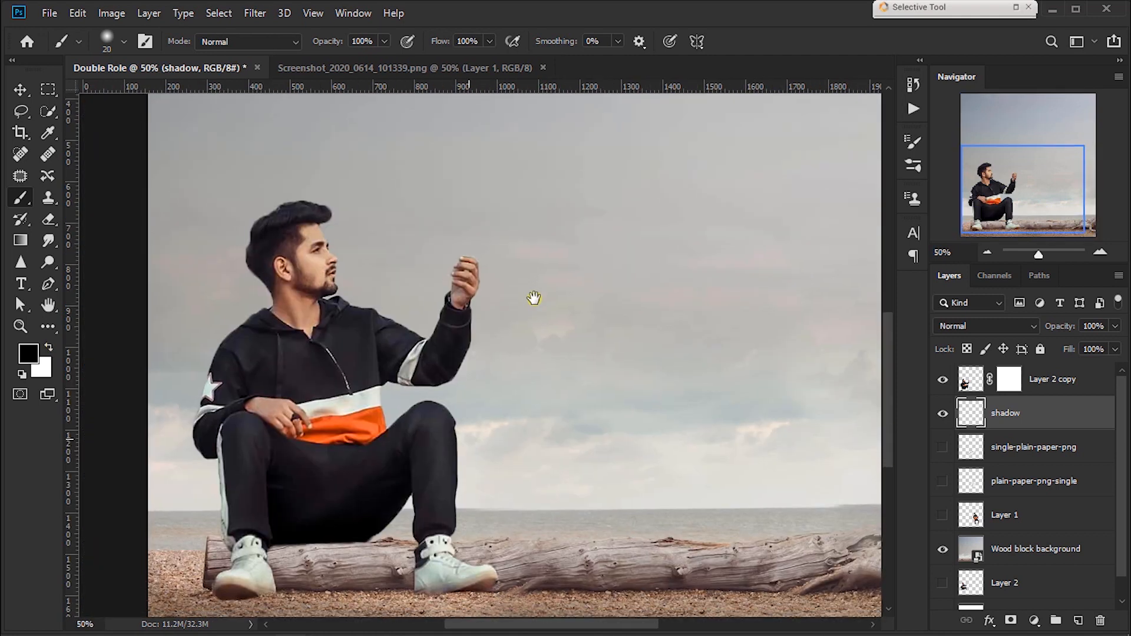
{"action": "scroll", "coordinate": [533, 298], "scroll_direction": "up", "scroll_amount": 2}
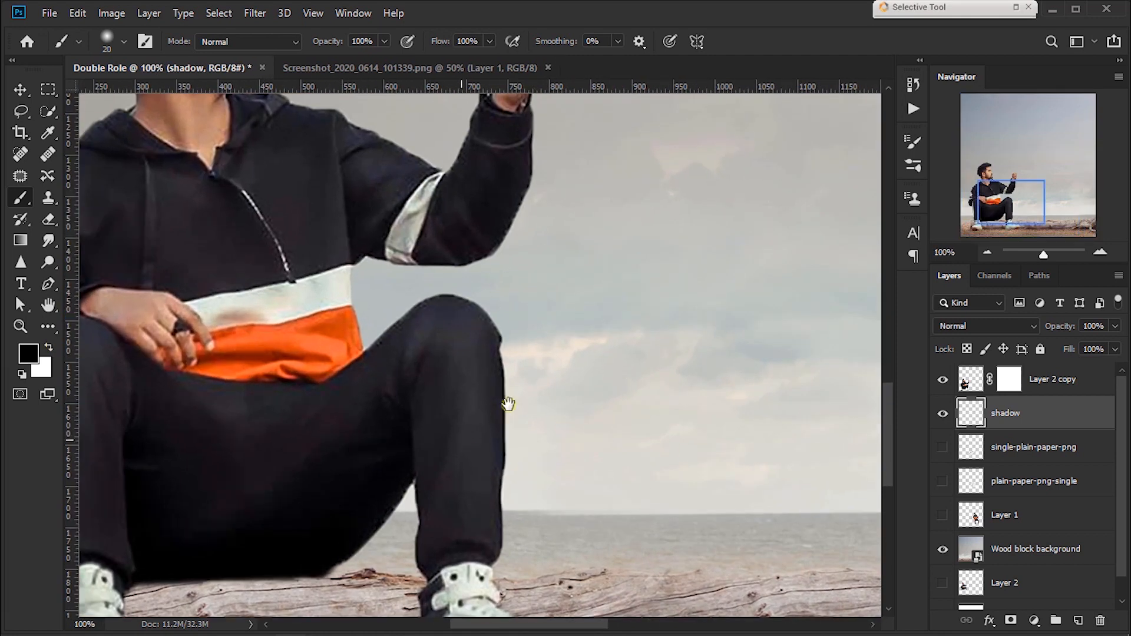
{"action": "left_click_drag", "start_coordinate": [505, 404], "coordinate": [710, 283]}
{"action": "key", "text": "bracketright"}
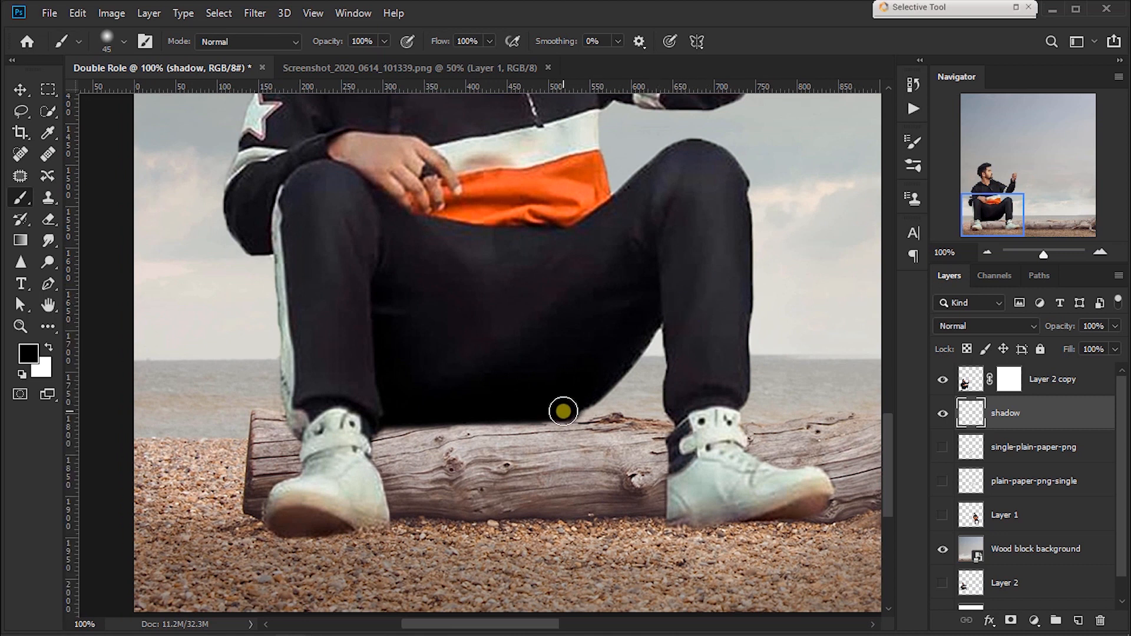
{"action": "key", "text": "bracketright"}
{"action": "key", "text": "bracketright"}
{"action": "key", "text": "bracketright"}
{"action": "key", "text": "bracketright"}
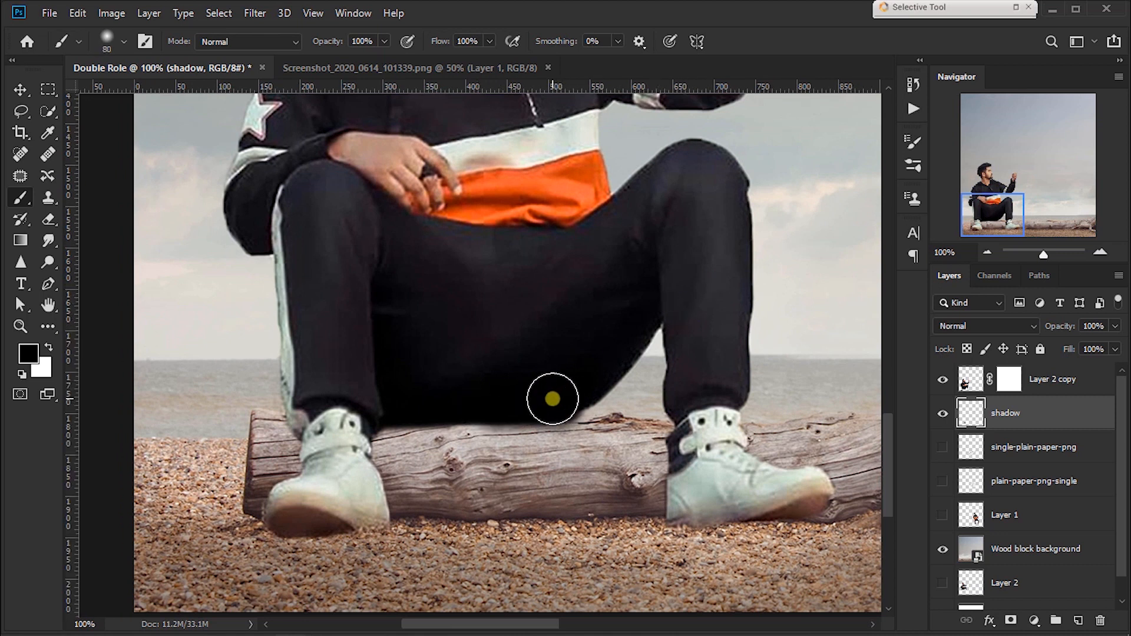
{"action": "mouse_move", "coordinate": [547, 396]}
{"action": "left_mouse_down"}
{"action": "mouse_move", "coordinate": [339, 395]}
{"action": "mouse_move", "coordinate": [552, 388]}
{"action": "mouse_move", "coordinate": [381, 389]}
{"action": "mouse_move", "coordinate": [496, 387]}
{"action": "mouse_move", "coordinate": [476, 374]}
{"action": "left_mouse_up"}
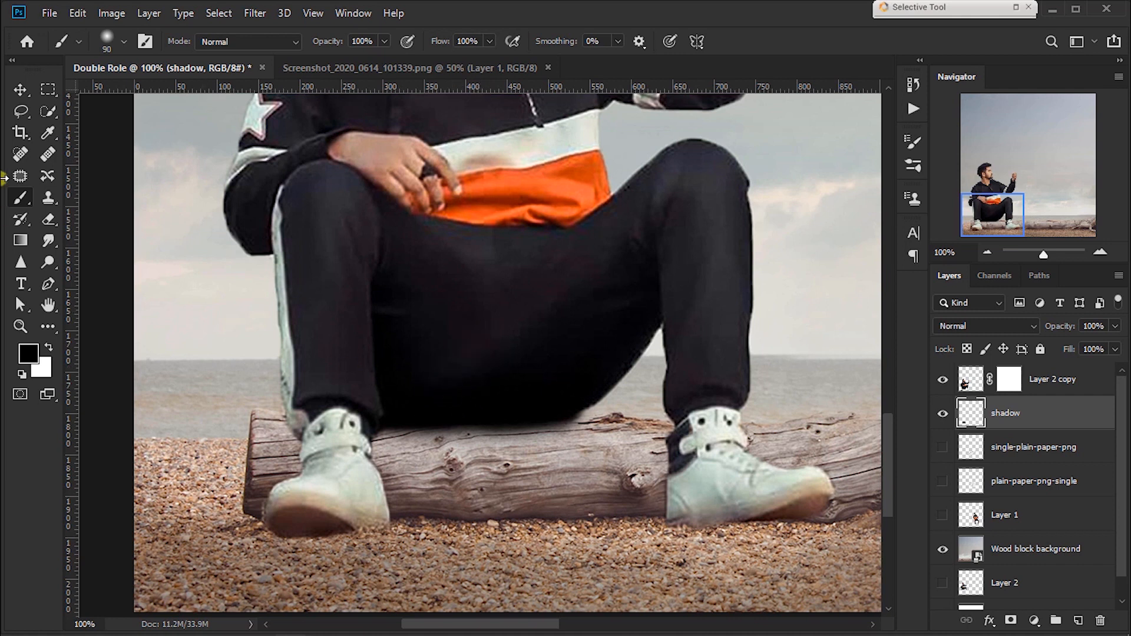
{"action": "left_click", "coordinate": [21, 89]}
{"action": "key", "text": "ctrl+0"}
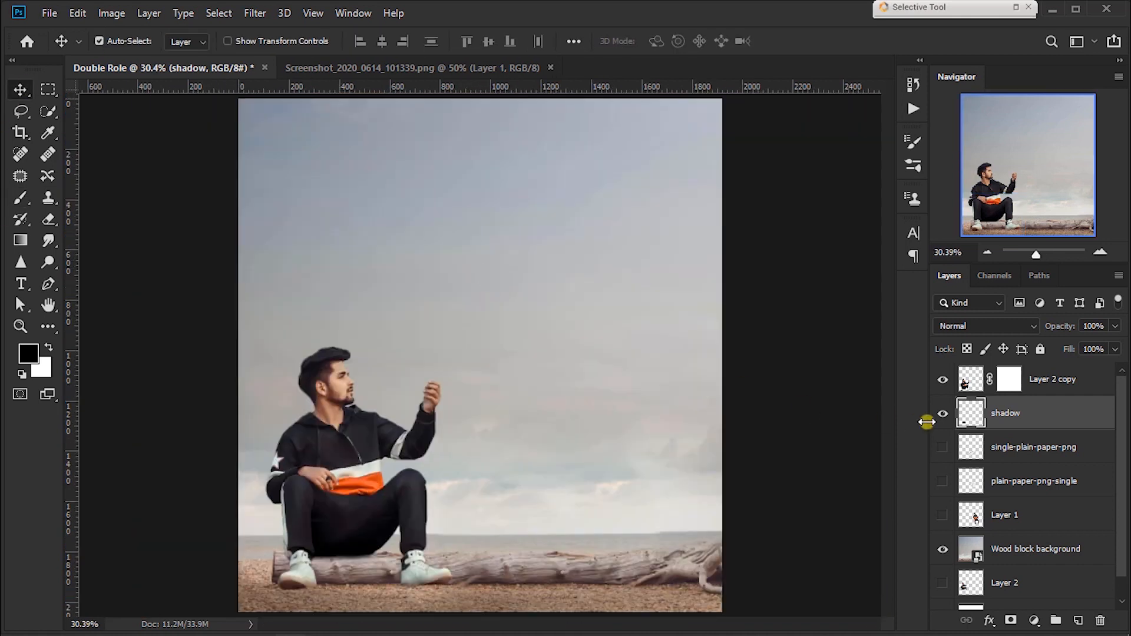
Step: Select Layer 2 copy together with its shadow layer and scale the seated man up slightly on the log
{"action": "left_click", "coordinate": [1035, 384], "text": "ctrl"}
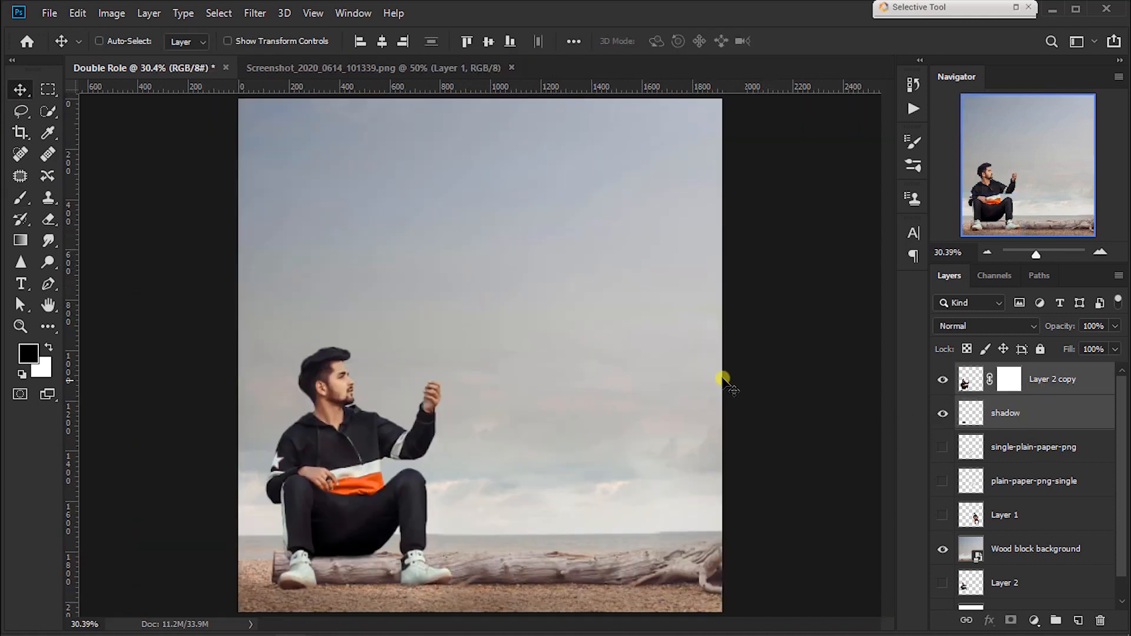
{"action": "key", "text": "ctrl+t"}
{"action": "mouse_move", "coordinate": [455, 340]}
{"action": "left_mouse_down"}
{"action": "mouse_move", "coordinate": [454, 324]}
{"action": "mouse_move", "coordinate": [447, 336]}
{"action": "left_mouse_up"}
{"action": "key", "text": "Return"}
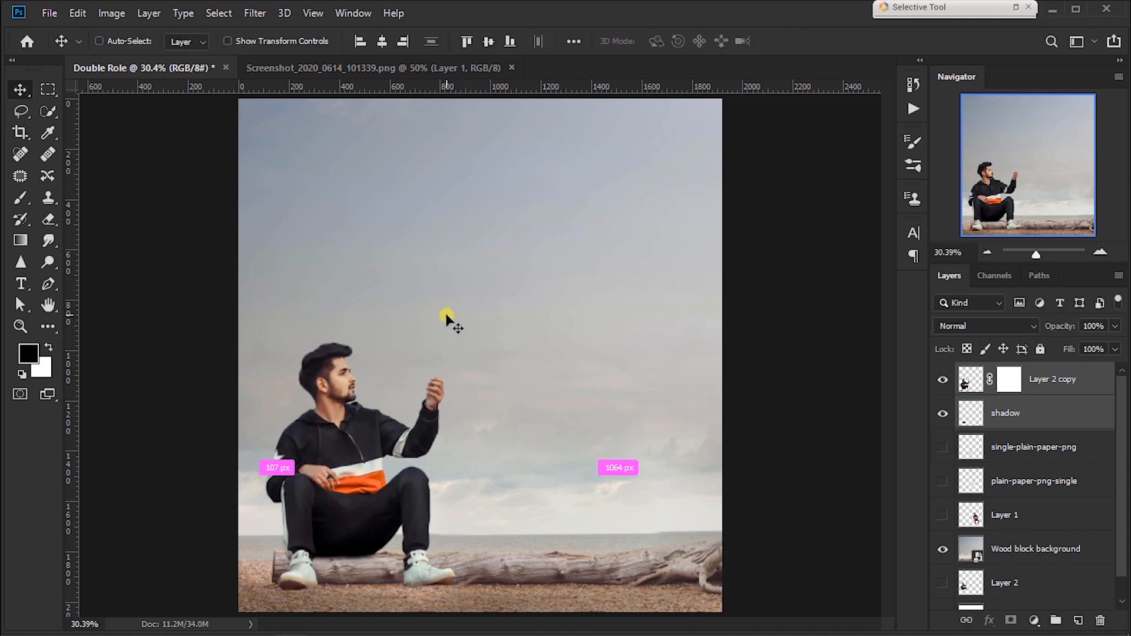
{"action": "key", "text": "ctrl+minus"}
{"action": "key", "text": "ctrl+minus"}
{"action": "key", "text": "ctrl+minus"}
{"action": "key", "text": "ctrl+0"}
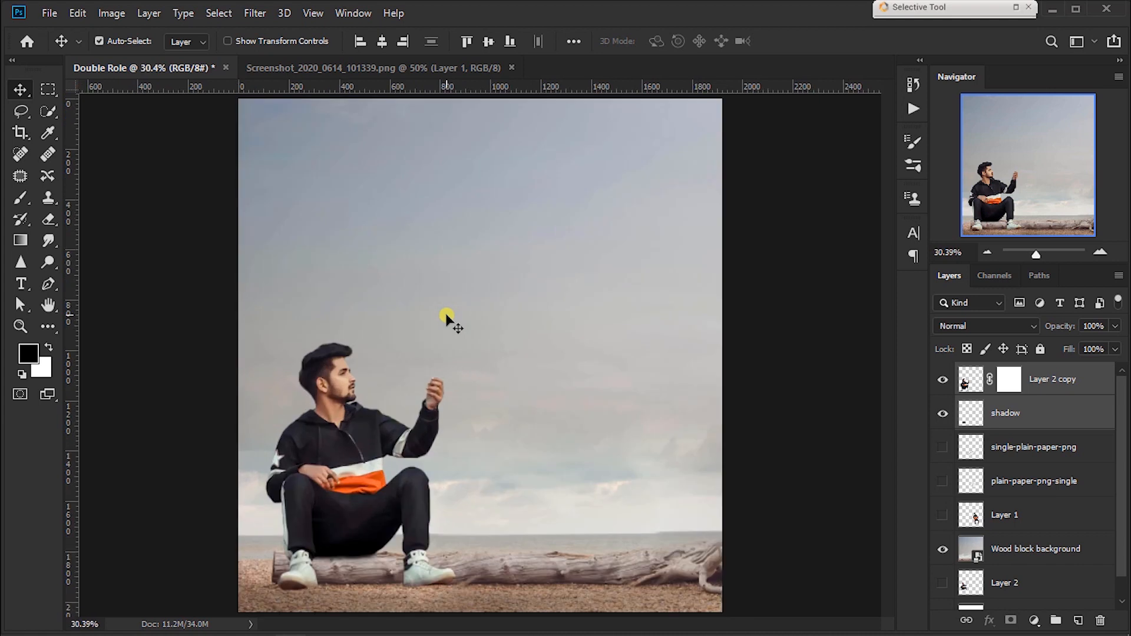
Step: Duplicate Layer 1, the standing man, and make the copy visible while keeping the original hidden
{"action": "left_click", "coordinate": [1054, 390]}
{"action": "scroll", "coordinate": [954, 512], "scroll_direction": "down", "scroll_amount": 1}
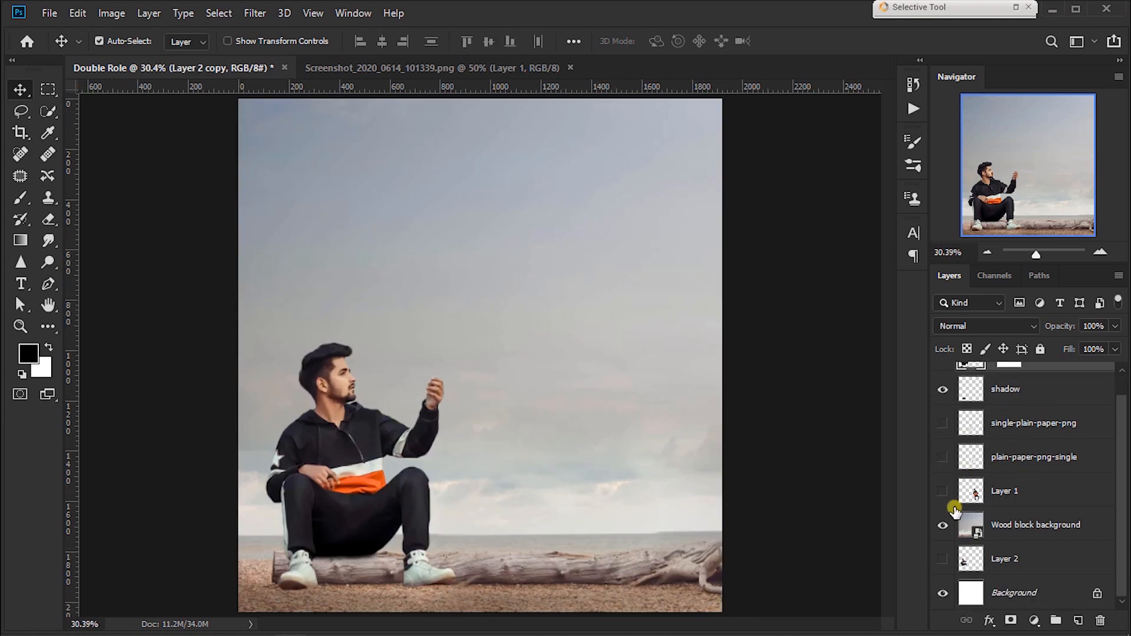
{"action": "left_click_drag", "start_coordinate": [962, 494], "coordinate": [1075, 620]}
{"action": "left_click", "coordinate": [943, 526]}
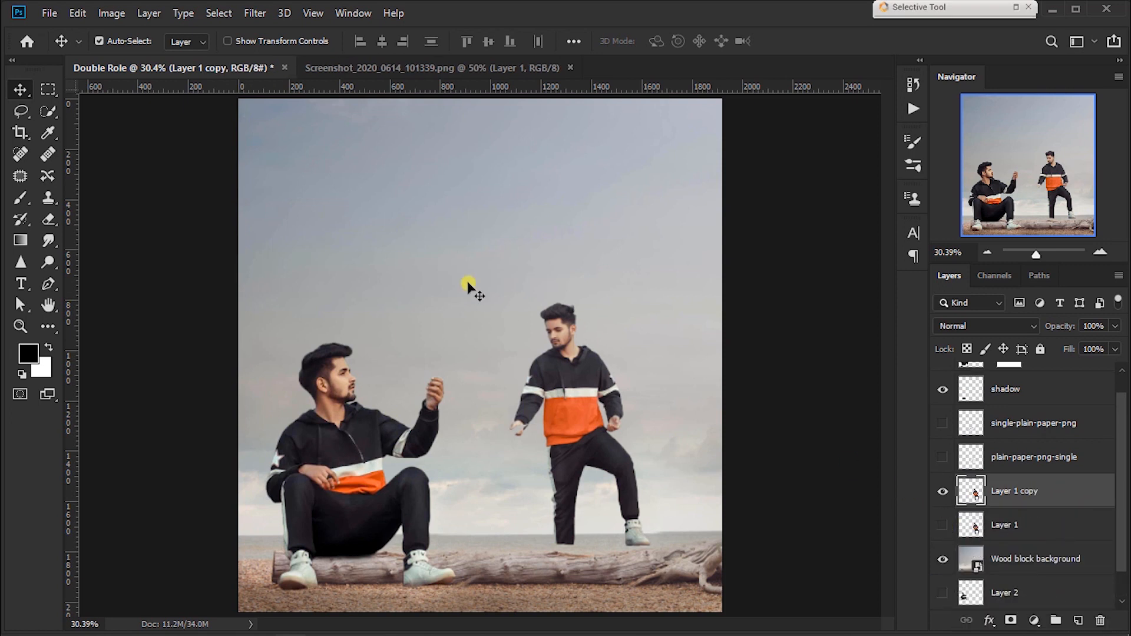
Step: Reapply the last Camera Raw Filter to Layer 1 copy and move the original Layer 1 below Wood block background
{"action": "left_click", "coordinate": [256, 13]}
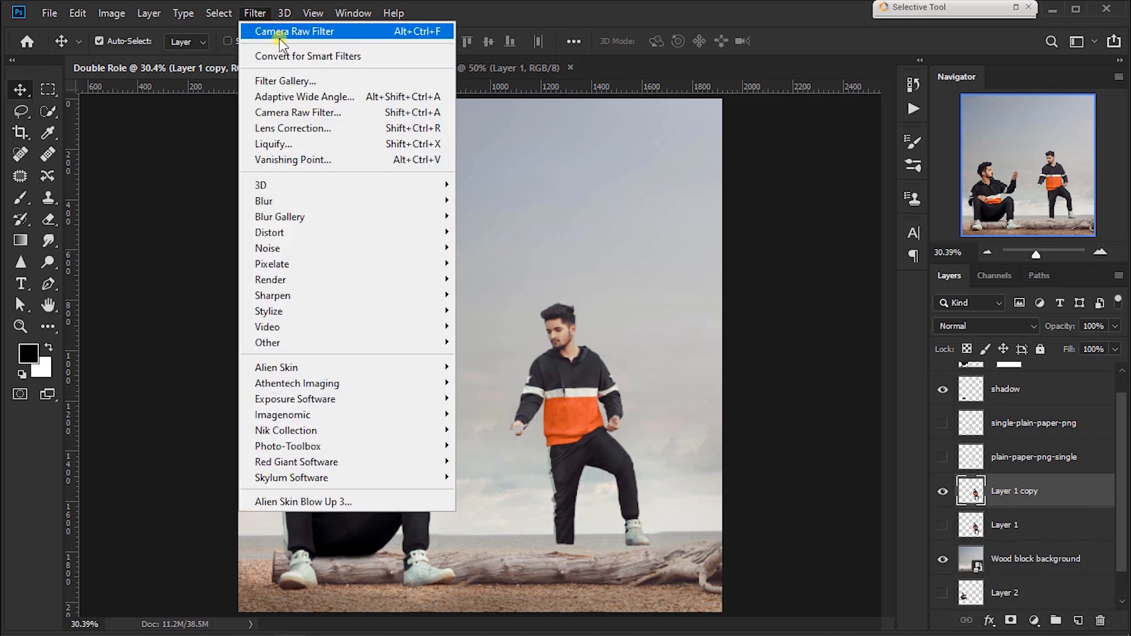
{"action": "left_click", "coordinate": [409, 31]}
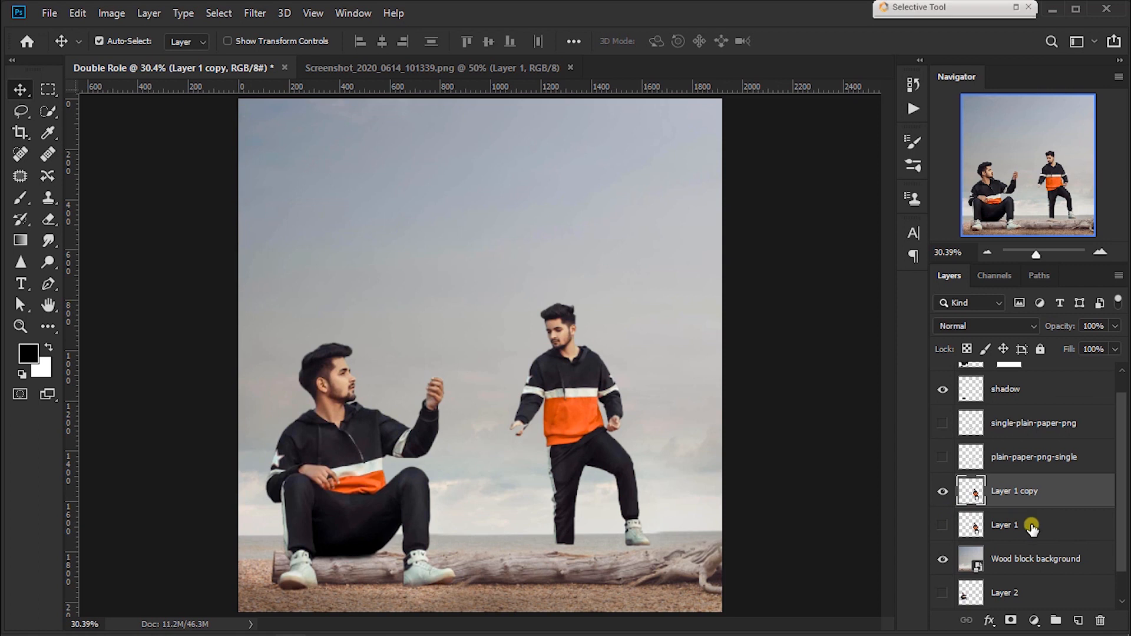
{"action": "left_click", "coordinate": [944, 499]}
{"action": "left_click", "coordinate": [943, 498]}
{"action": "left_click_drag", "start_coordinate": [1043, 526], "coordinate": [1024, 573]}
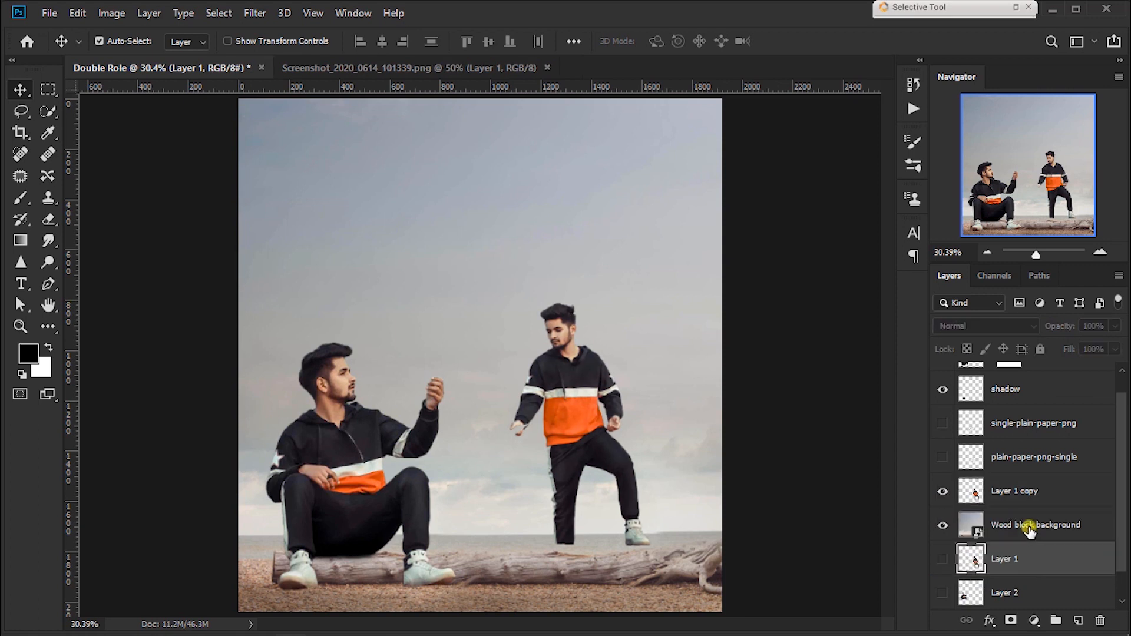
Step: Move the standing man on Layer 1 copy slightly right and down to the log's upper edge
{"action": "left_click", "coordinate": [1012, 499]}
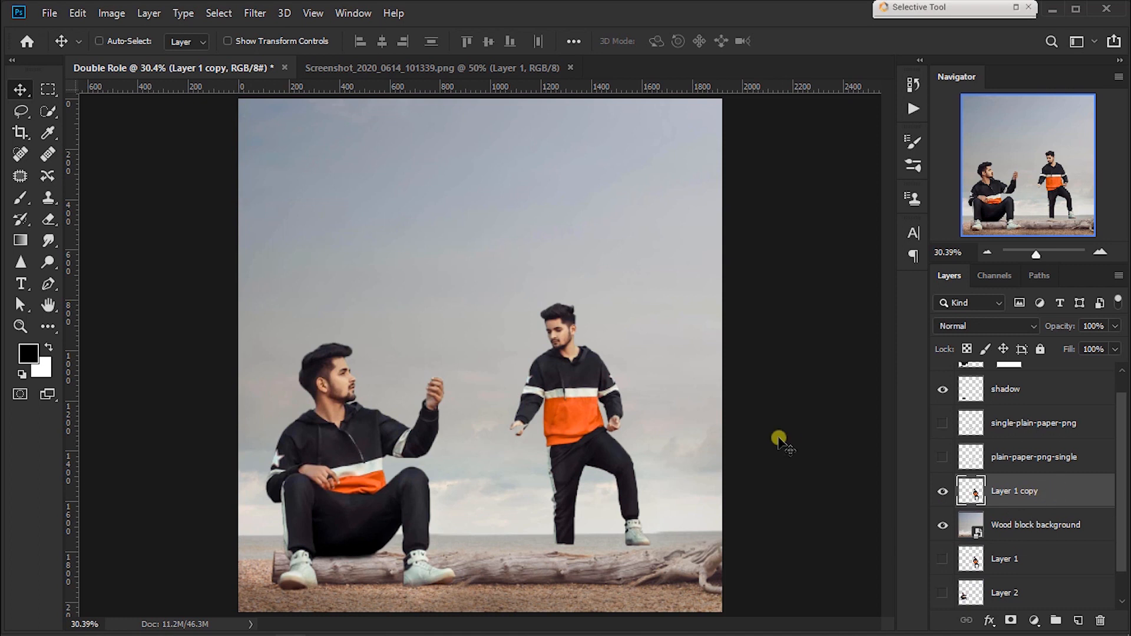
{"action": "key", "text": "ctrl+t"}
{"action": "left_click_drag", "start_coordinate": [603, 399], "coordinate": [622, 403]}
{"action": "key", "text": "Return"}
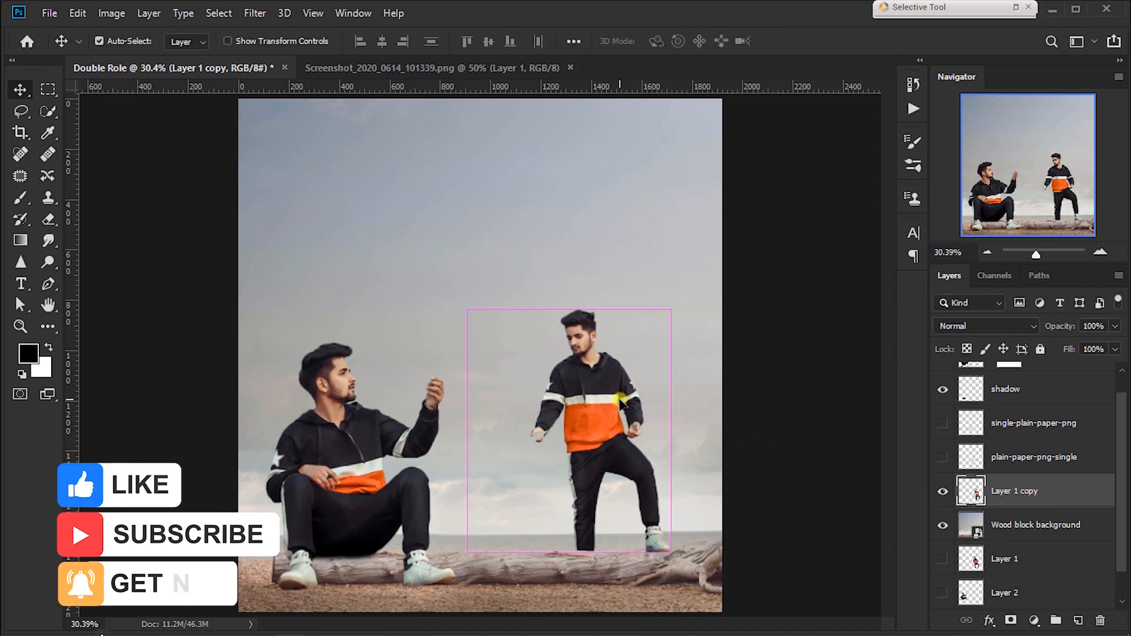
Step: Enlarge the standing man on Layer 1 copy by more than a quarter and reposition him on the log
{"action": "key", "text": "ctrl+plus"}
{"action": "key", "text": "ctrl+t"}
{"action": "left_click_drag", "start_coordinate": [687, 311], "coordinate": [746, 229]}
{"action": "left_click_drag", "start_coordinate": [624, 384], "coordinate": [579, 390]}
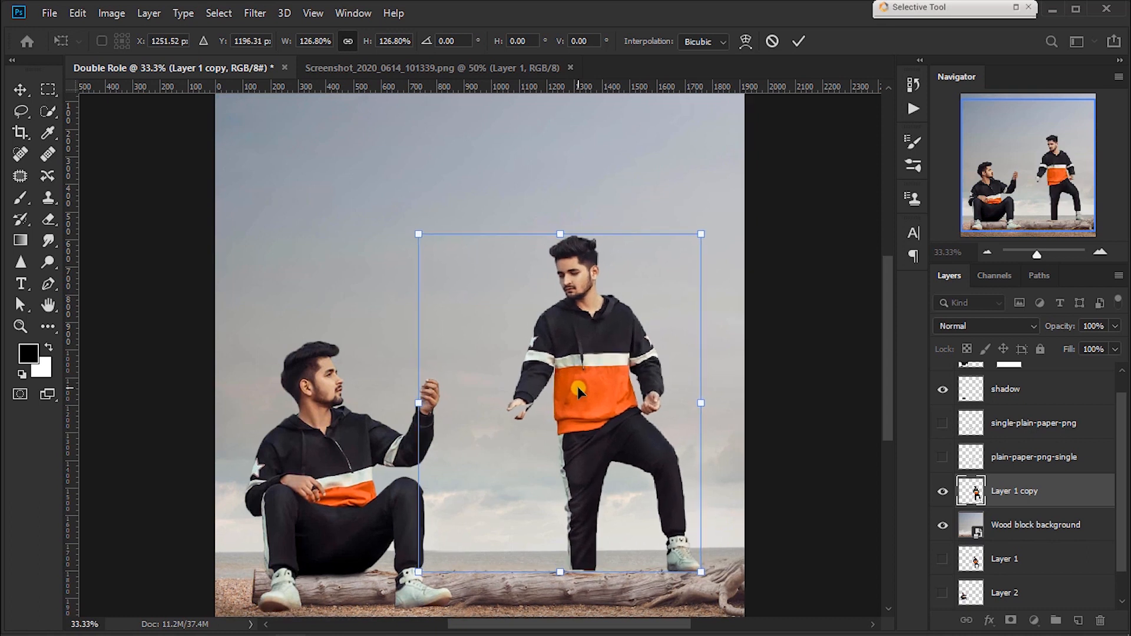
{"action": "key", "text": "ctrl+minus"}
{"action": "left_click_drag", "start_coordinate": [430, 261], "coordinate": [417, 242]}
{"action": "left_click_drag", "start_coordinate": [536, 384], "coordinate": [543, 382]}
{"action": "key", "text": "Return"}
Step: Nudge the standing man slightly down and left to adjust his footing on the log
{"action": "left_click", "coordinate": [22, 91]}
{"action": "key", "text": "Down"}
{"action": "key", "text": "Down"}
{"action": "key", "text": "Left"}
{"action": "key", "text": "Left"}
{"action": "key", "text": "Left"}
{"action": "key", "text": "Left"}
{"action": "key", "text": "Left"}
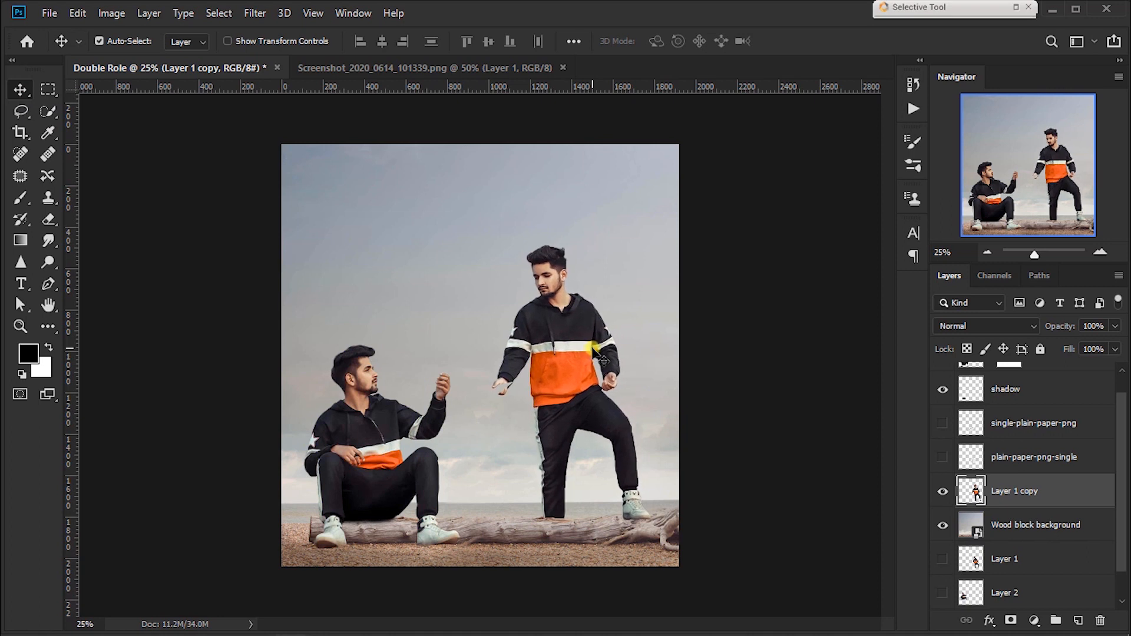
Step: Scale Layer 2 copy and its shadow down slightly together and nudge the seated man into place on the log
{"action": "scroll", "coordinate": [1023, 398], "scroll_direction": "up", "scroll_amount": 1}
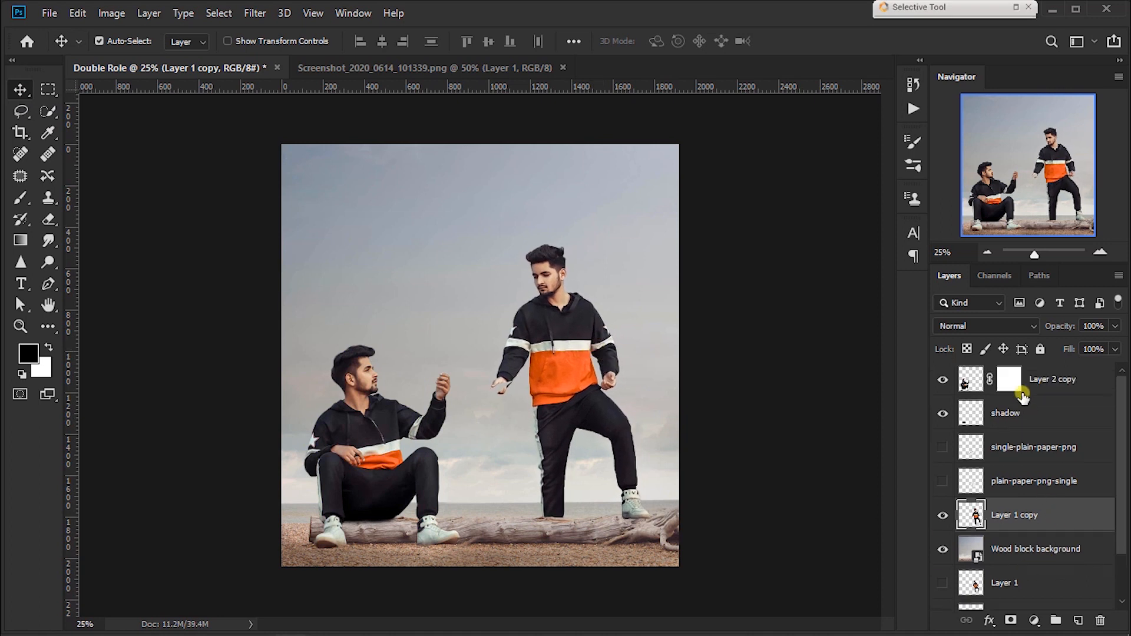
{"action": "left_click", "coordinate": [1023, 390]}
{"action": "left_click", "coordinate": [1023, 413], "text": "shift"}
{"action": "key", "text": "ctrl+t"}
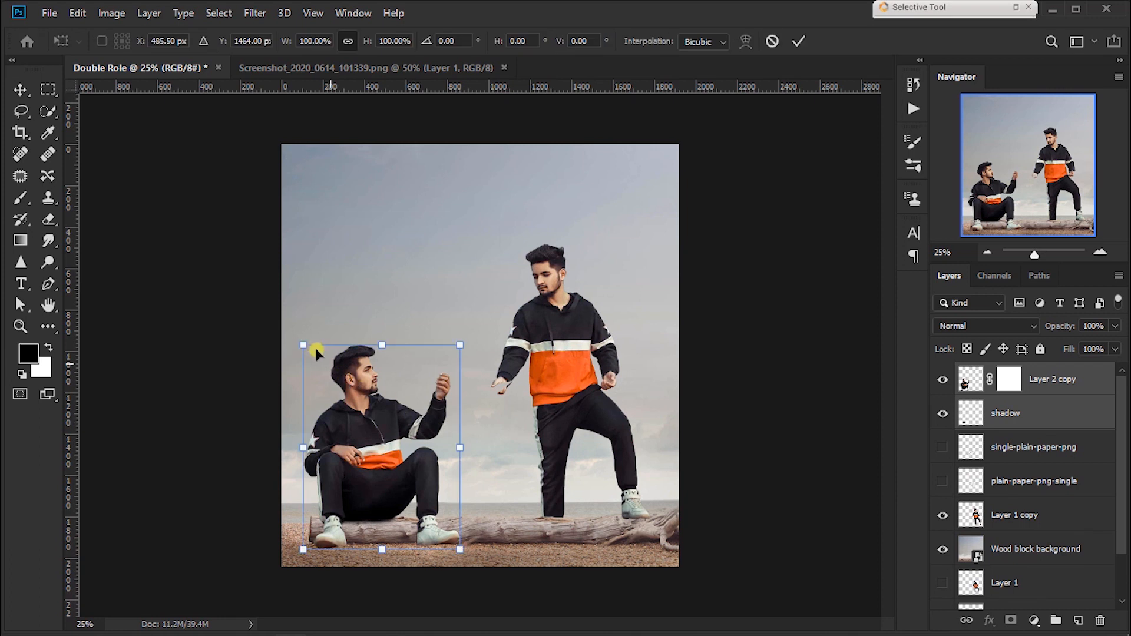
{"action": "left_click_drag", "start_coordinate": [304, 345], "coordinate": [313, 357]}
{"action": "left_click_drag", "start_coordinate": [349, 414], "coordinate": [353, 416]}
{"action": "key", "text": "Return"}
{"action": "key", "text": "Up"}
{"action": "key", "text": "Up"}
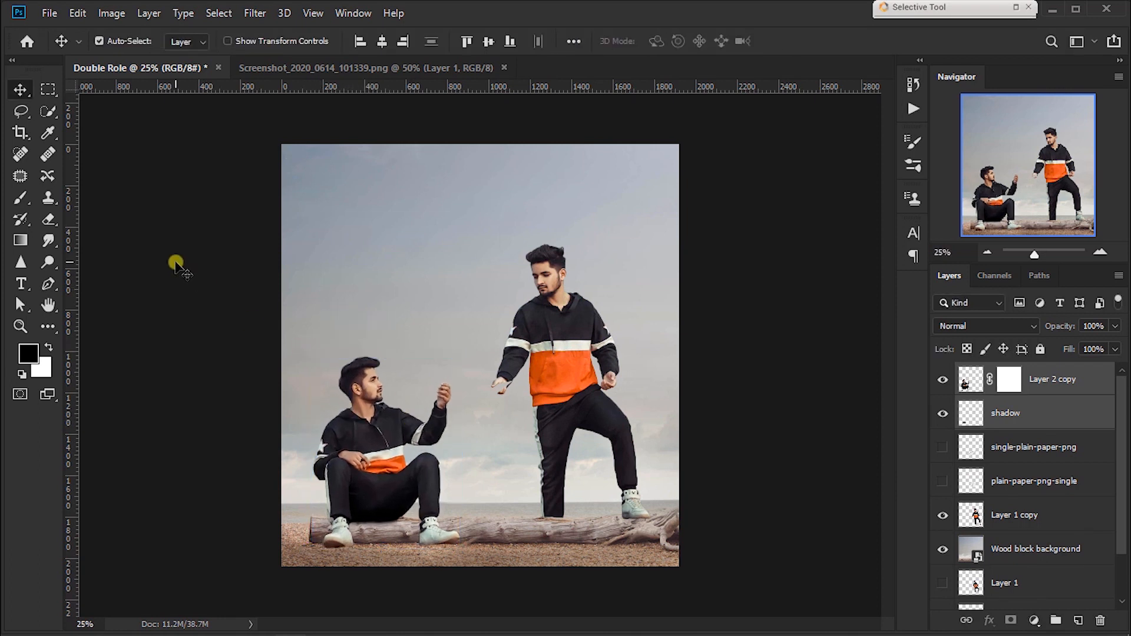
{"action": "key", "text": "Down"}
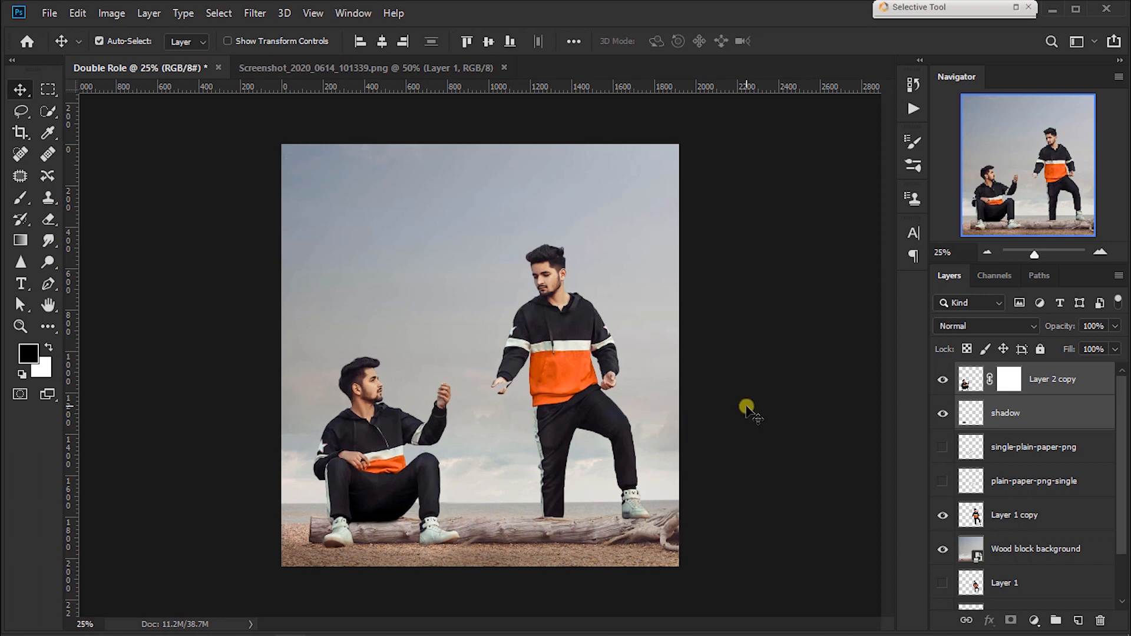
Step: Enlarge the standing man on Layer 1 copy further, keeping his feet at the log
{"action": "left_click", "coordinate": [1012, 515]}
{"action": "key", "text": "ctrl+t"}
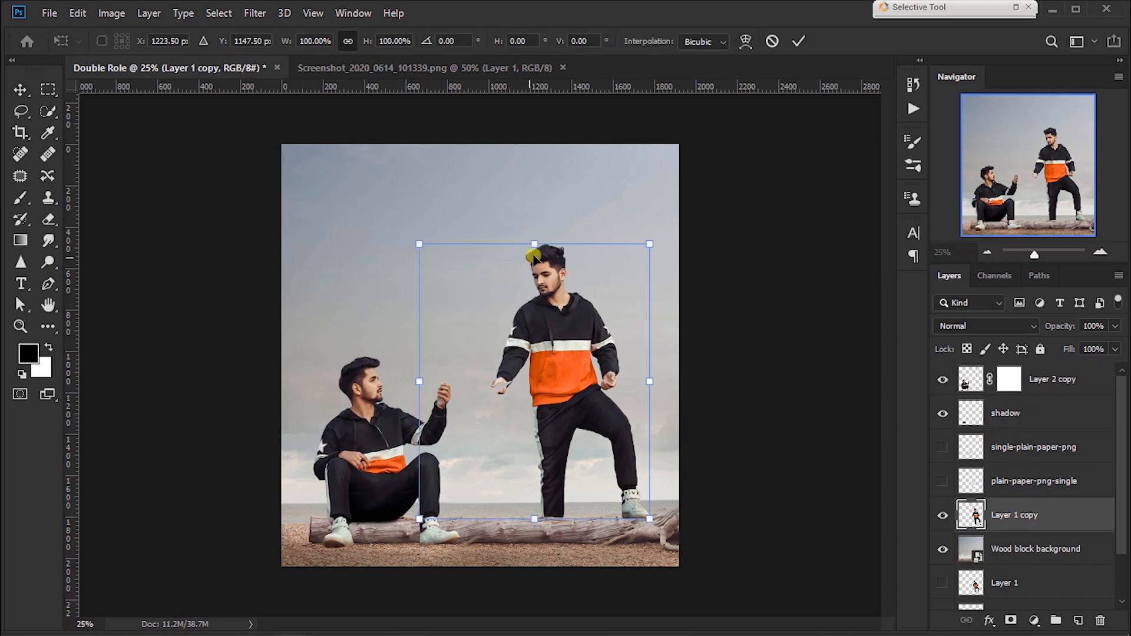
{"action": "left_click_drag", "start_coordinate": [534, 243], "coordinate": [532, 220]}
{"action": "left_click_drag", "start_coordinate": [578, 347], "coordinate": [471, 129]}
{"action": "key", "text": "Return"}
Step: Nudge the standing man slightly down and left so his leg and shoe meet the log
{"action": "key", "text": "ctrl+plus"}
{"action": "key", "text": "ctrl+plus"}
{"action": "left_click_drag", "start_coordinate": [512, 213], "coordinate": [588, 356]}
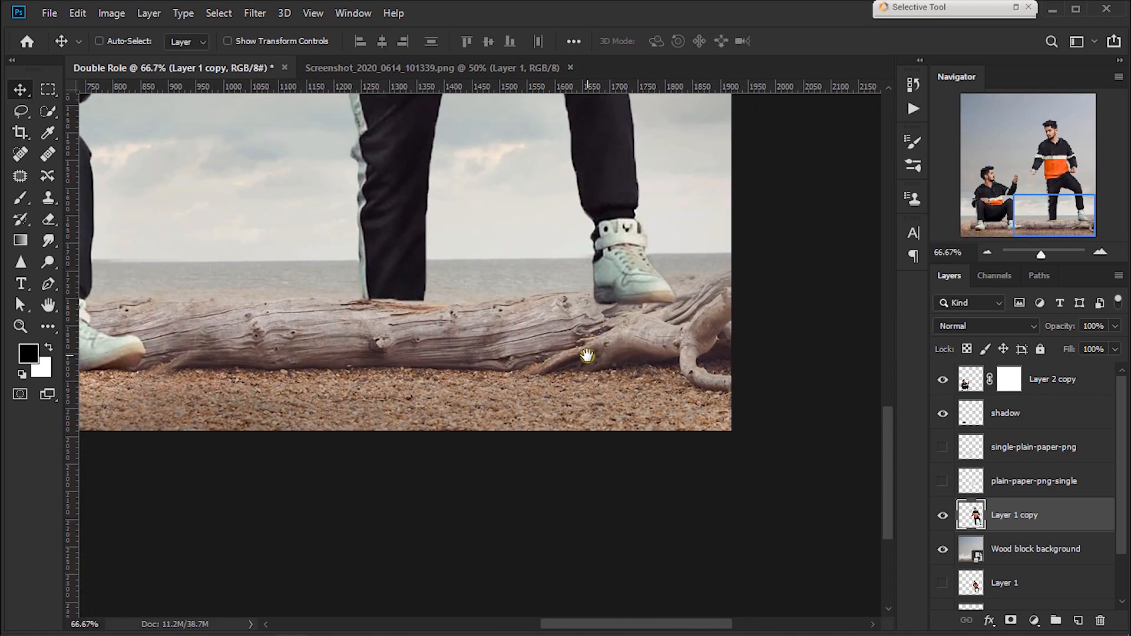
{"action": "key", "text": "Left"}
{"action": "key", "text": "Left"}
{"action": "key", "text": "Left"}
{"action": "key", "text": "Left"}
{"action": "key", "text": "Left"}
{"action": "key", "text": "Left"}
{"action": "key", "text": "Left"}
{"action": "key", "text": "Left"}
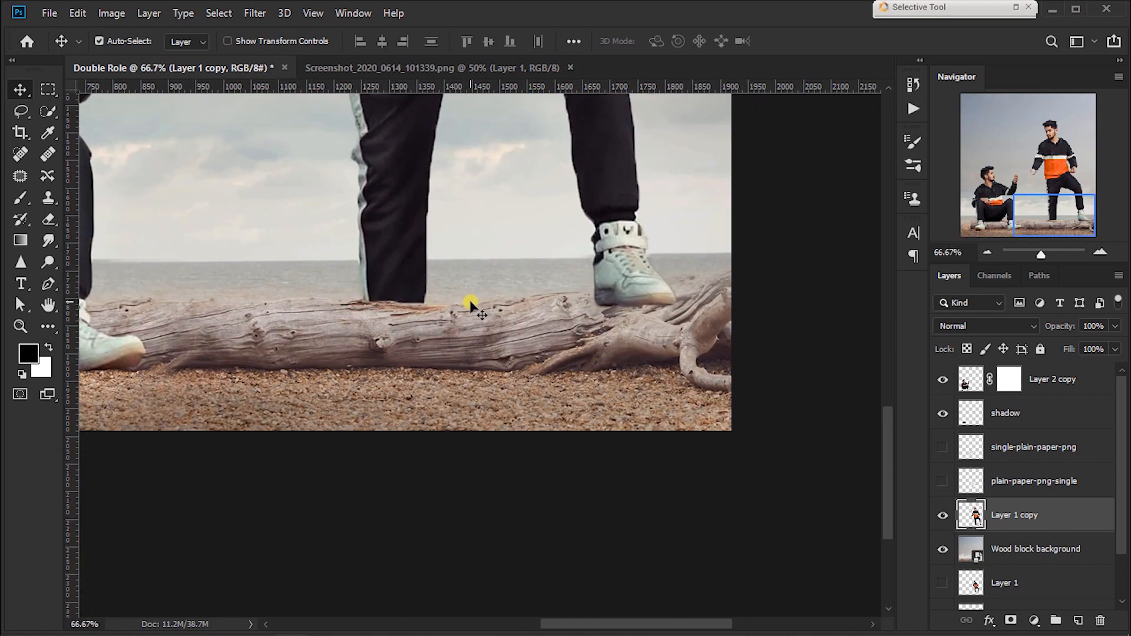
{"action": "key", "text": "Left"}
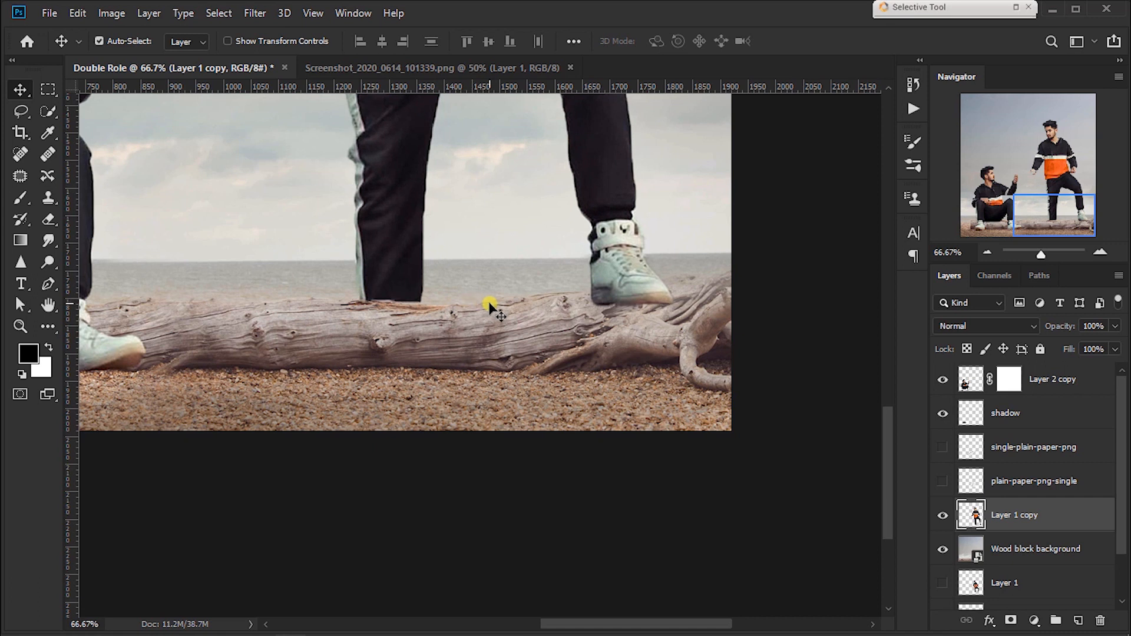
Step: Scale the standing man down slightly and reposition his feet on the log
{"action": "key", "text": "ctrl+t"}
{"action": "left_click_drag", "start_coordinate": [664, 302], "coordinate": [650, 288]}
{"action": "mouse_move", "coordinate": [595, 259]}
{"action": "left_mouse_down"}
{"action": "mouse_move", "coordinate": [614, 265]}
{"action": "mouse_move", "coordinate": [603, 274]}
{"action": "left_mouse_up"}
{"action": "key", "text": "Return"}
{"action": "key", "text": "ctrl+0"}
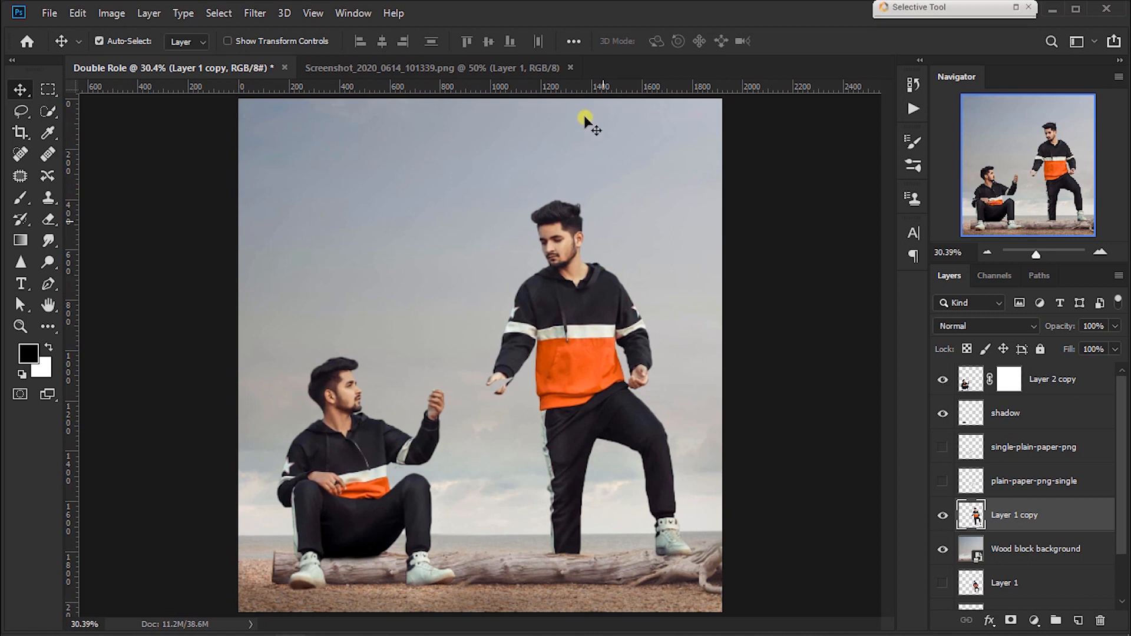
Step: Check the reference image Screenshot_2020_0614_101339.png, scale the seated man on Layer 2 copy down slightly and shift him right
{"action": "left_click", "coordinate": [493, 69]}
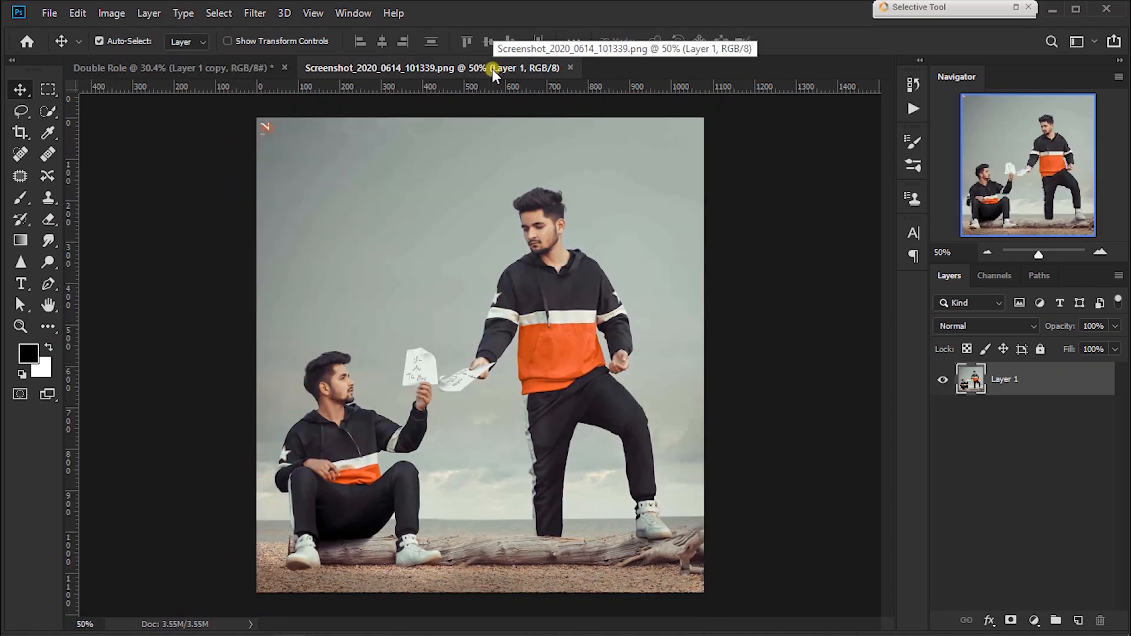
{"action": "left_click", "coordinate": [204, 64]}
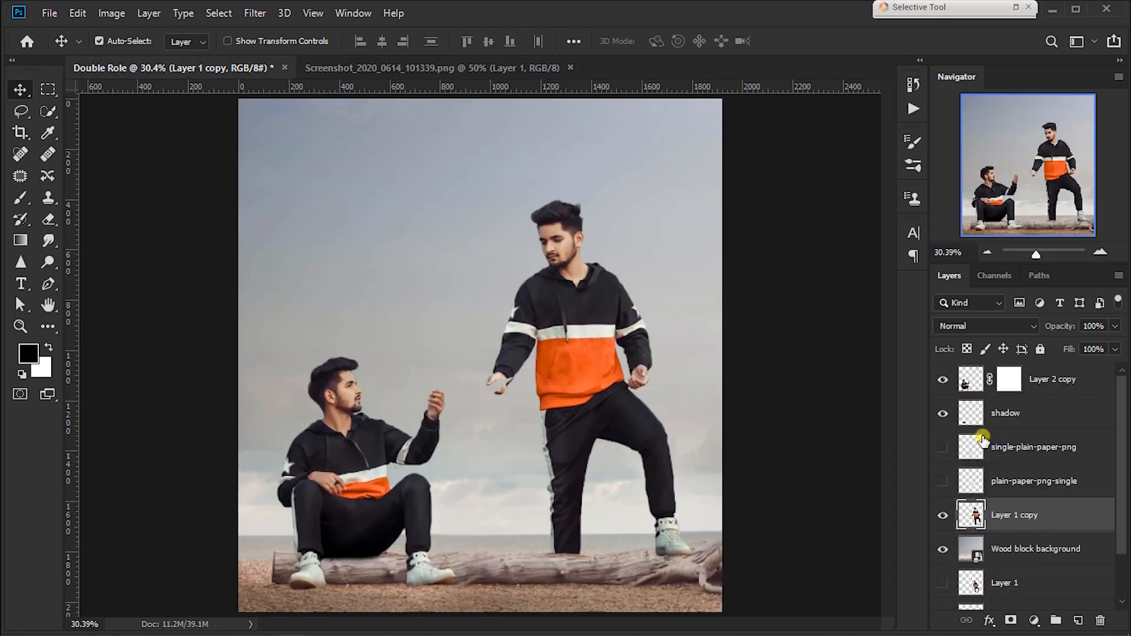
{"action": "left_click", "coordinate": [1048, 394]}
{"action": "key", "text": "ctrl+t"}
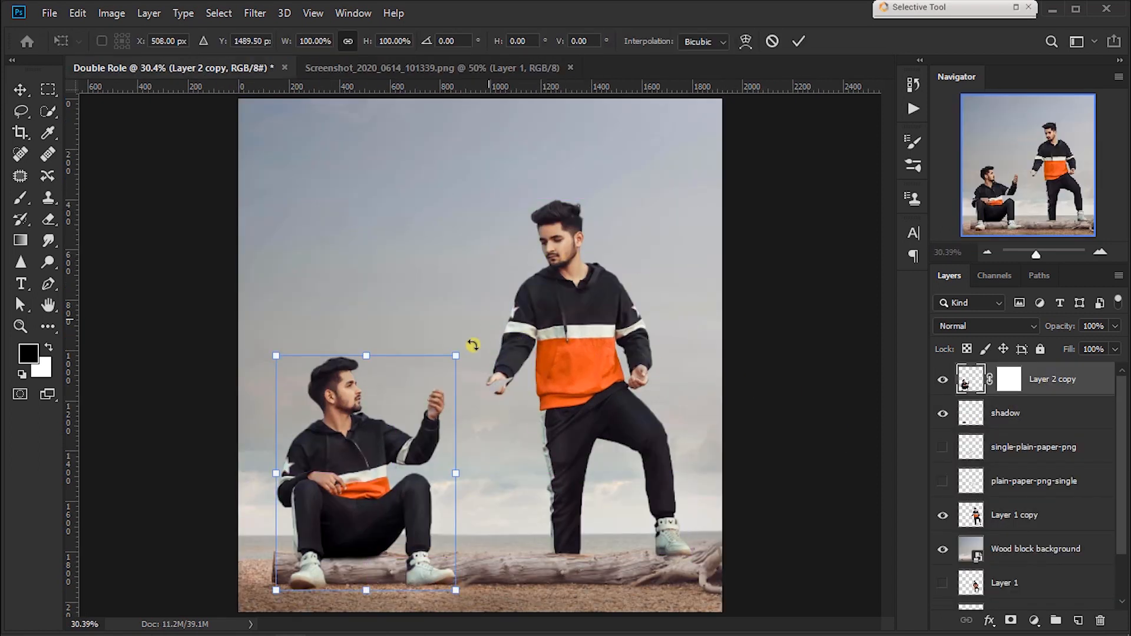
{"action": "left_click_drag", "start_coordinate": [450, 354], "coordinate": [442, 371]}
{"action": "key", "text": "Return"}
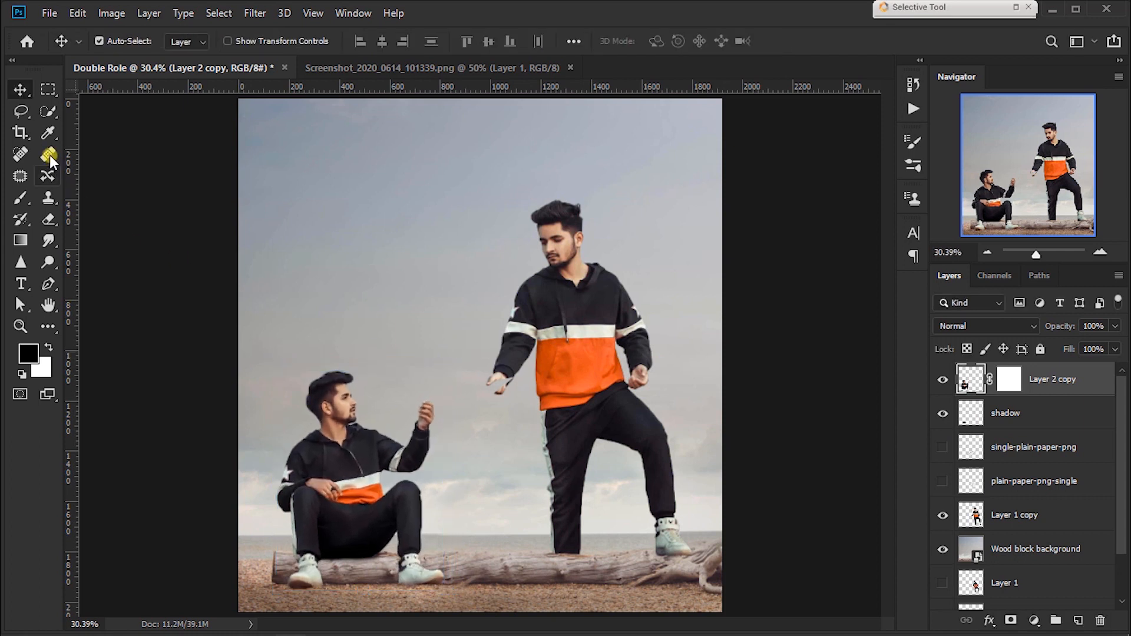
{"action": "key", "text": "shift+Right"}
{"action": "key", "text": "shift+Right"}
{"action": "key", "text": "shift+Right"}
{"action": "key", "text": "shift+Right"}
{"action": "key", "text": "shift+Right"}
{"action": "key", "text": "shift+Right"}
{"action": "key", "text": "shift+Right"}
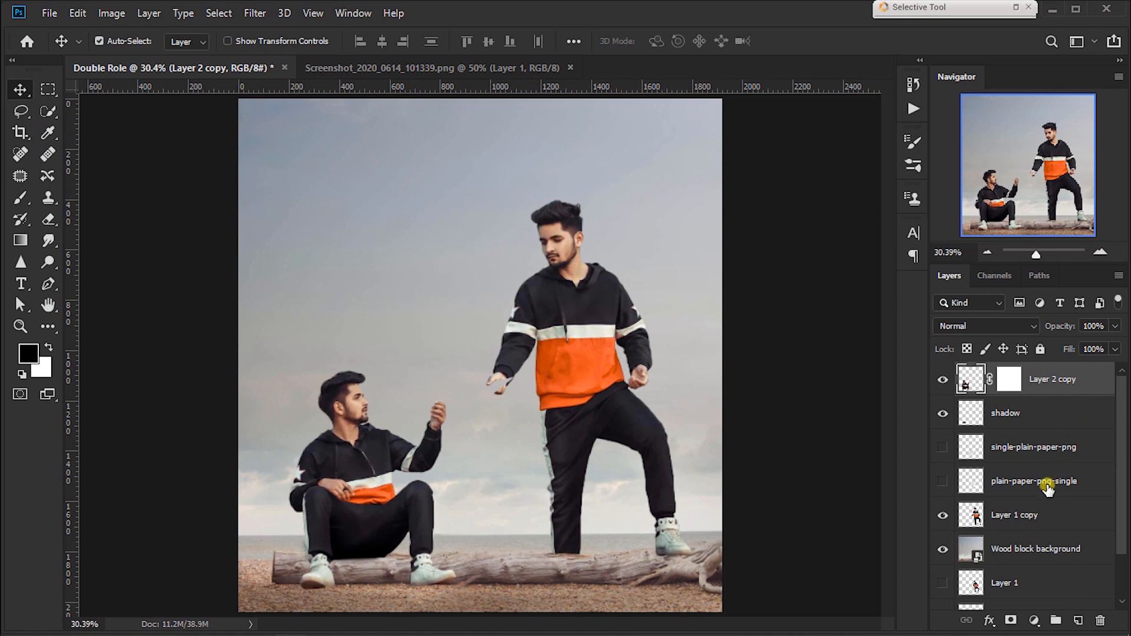
Step: Scale the standing man on Layer 1 copy to 101.14%, keeping his feet on the log
{"action": "left_click", "coordinate": [1019, 519]}
{"action": "key", "text": "ctrl+t"}
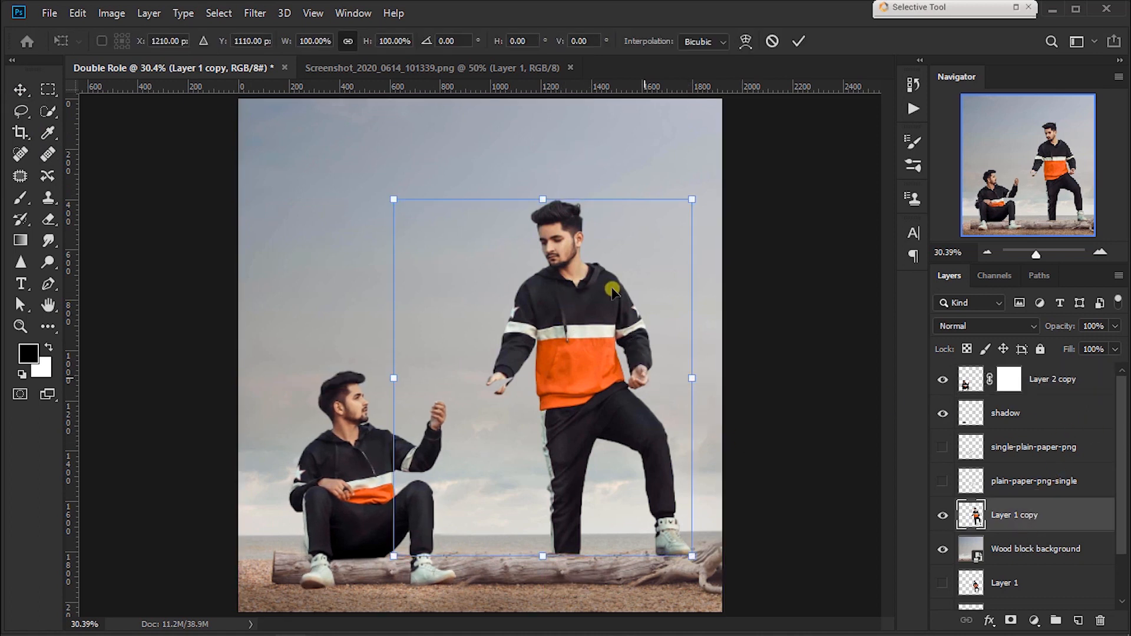
{"action": "left_click_drag", "start_coordinate": [387, 197], "coordinate": [384, 193]}
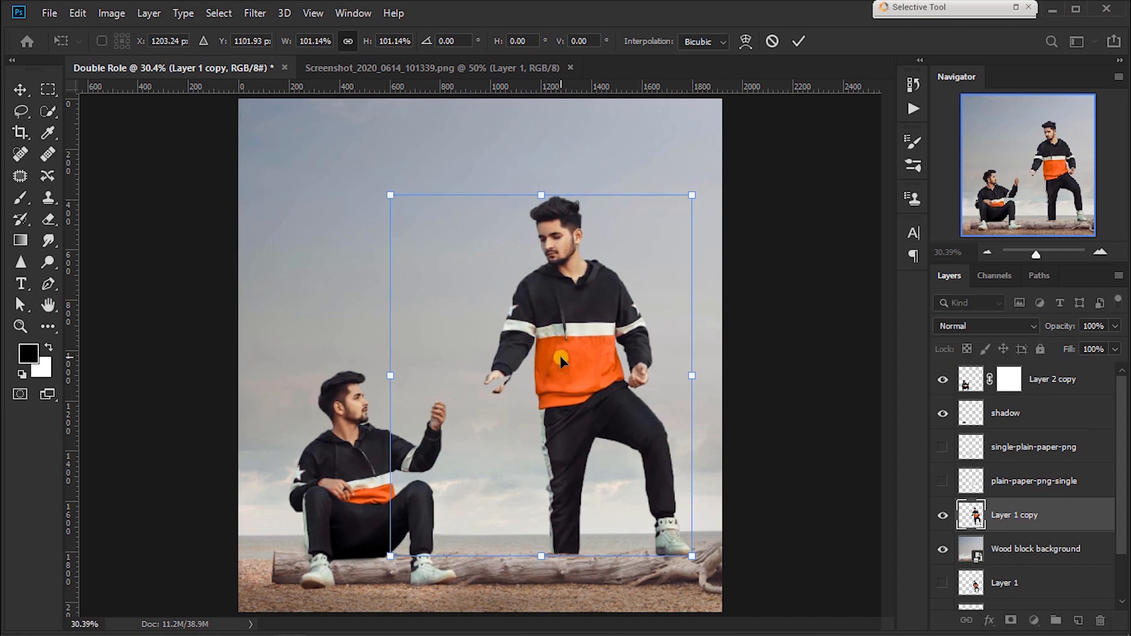
{"action": "key", "text": "Return"}
Step: Create a new layer directly above Wood block background and name it shadow
{"action": "left_click", "coordinate": [1053, 559]}
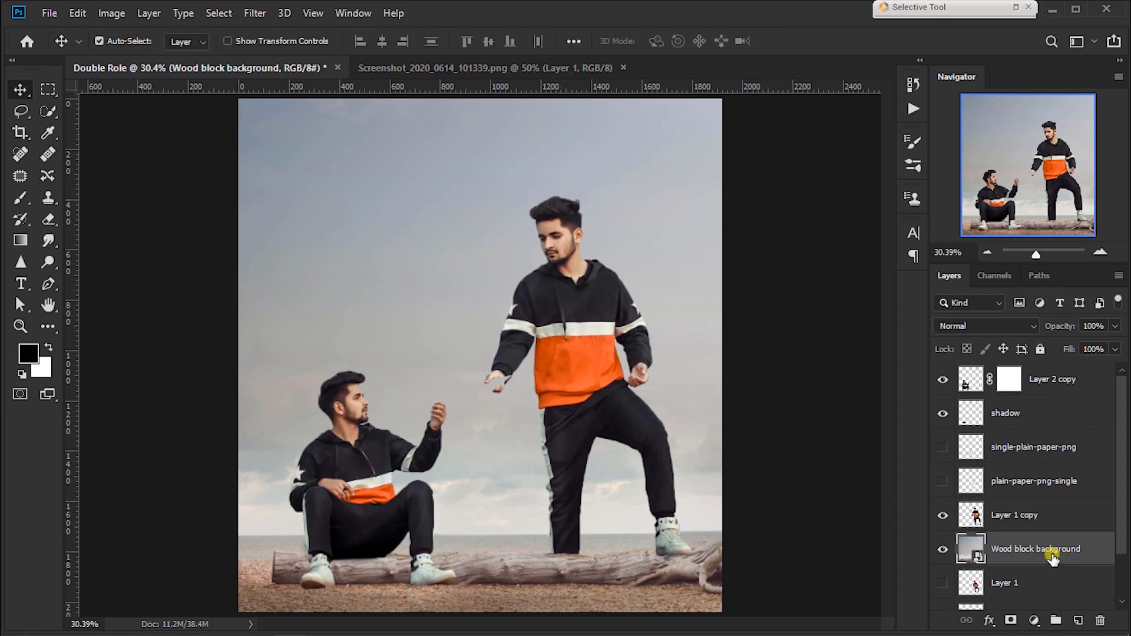
{"action": "key", "text": "ctrl+shift+alt+n"}
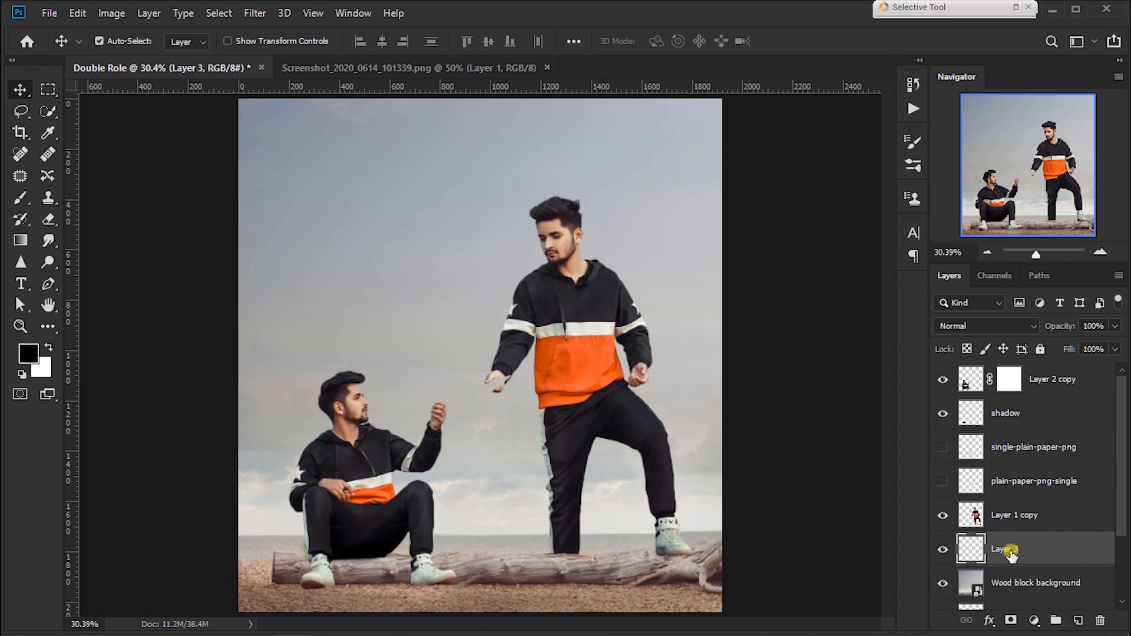
{"action": "key", "text": "Return"}
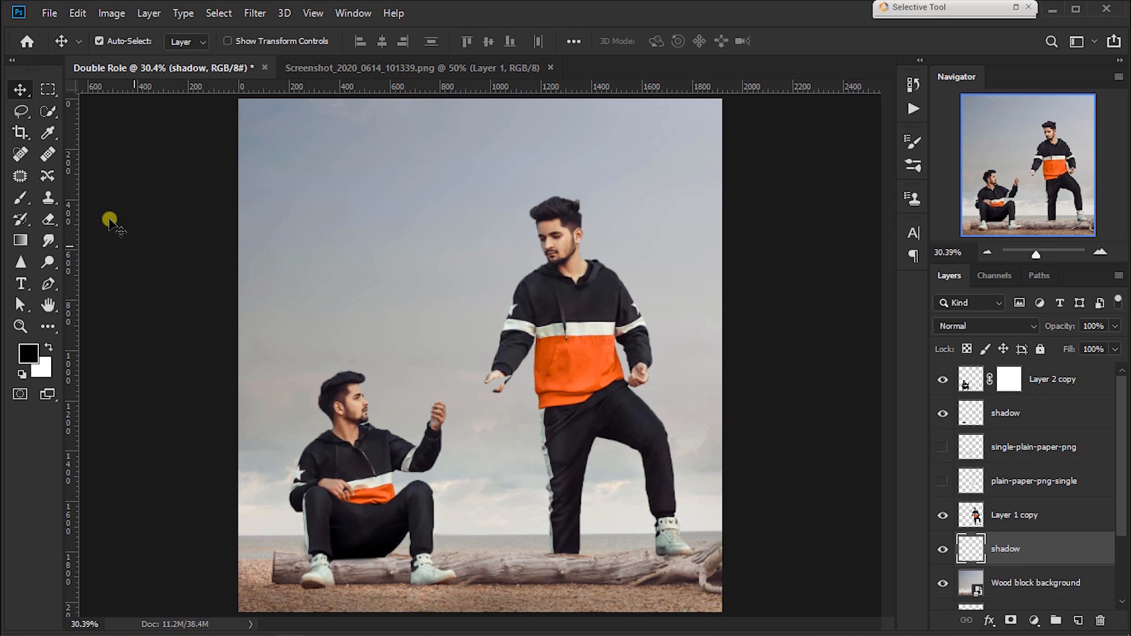
Step: Paint a soft black contact shadow beneath the standing man's raised shoe on the shadow layer, reducing the brush to size 35
{"action": "left_click", "coordinate": [18, 196]}
{"action": "key", "text": "ctrl+plus"}
{"action": "key", "text": "ctrl+plus"}
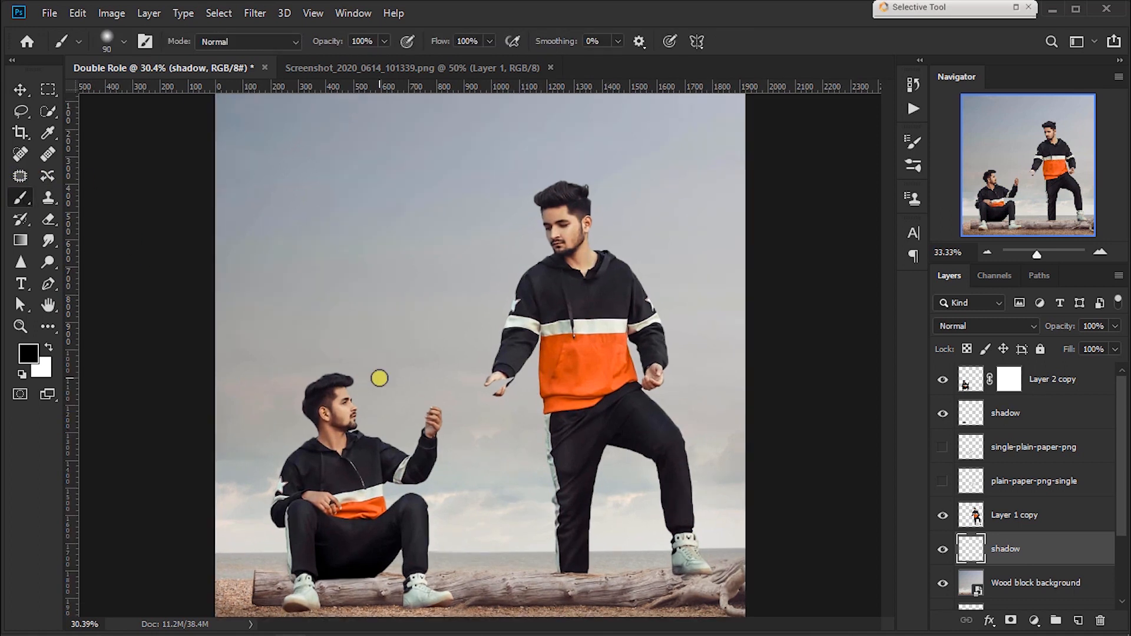
{"action": "left_click_drag", "start_coordinate": [741, 599], "coordinate": [624, 255]}
{"action": "key", "text": "ctrl+plus"}
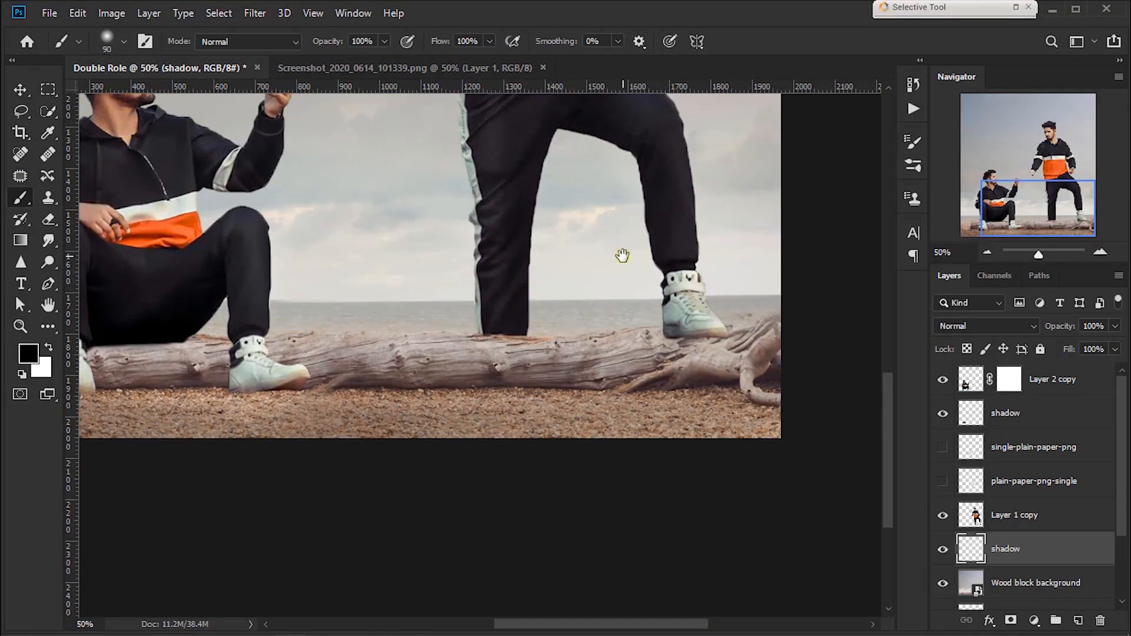
{"action": "key", "text": "ctrl+plus"}
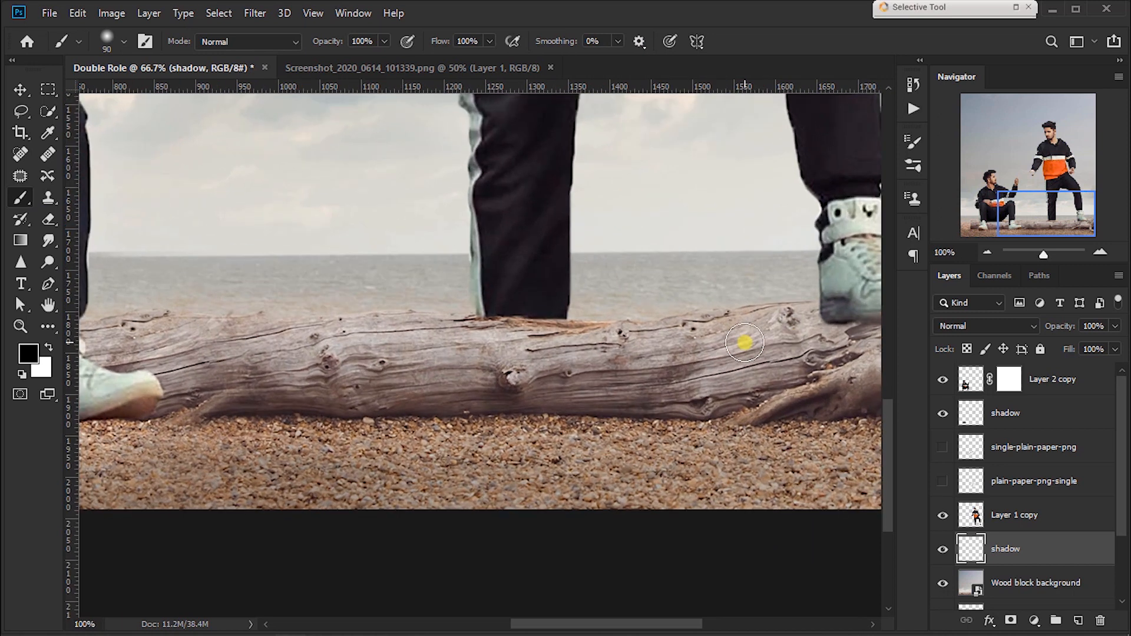
{"action": "left_click_drag", "start_coordinate": [745, 342], "coordinate": [384, 347]}
{"action": "key", "text": "bracketleft"}
{"action": "key", "text": "bracketleft"}
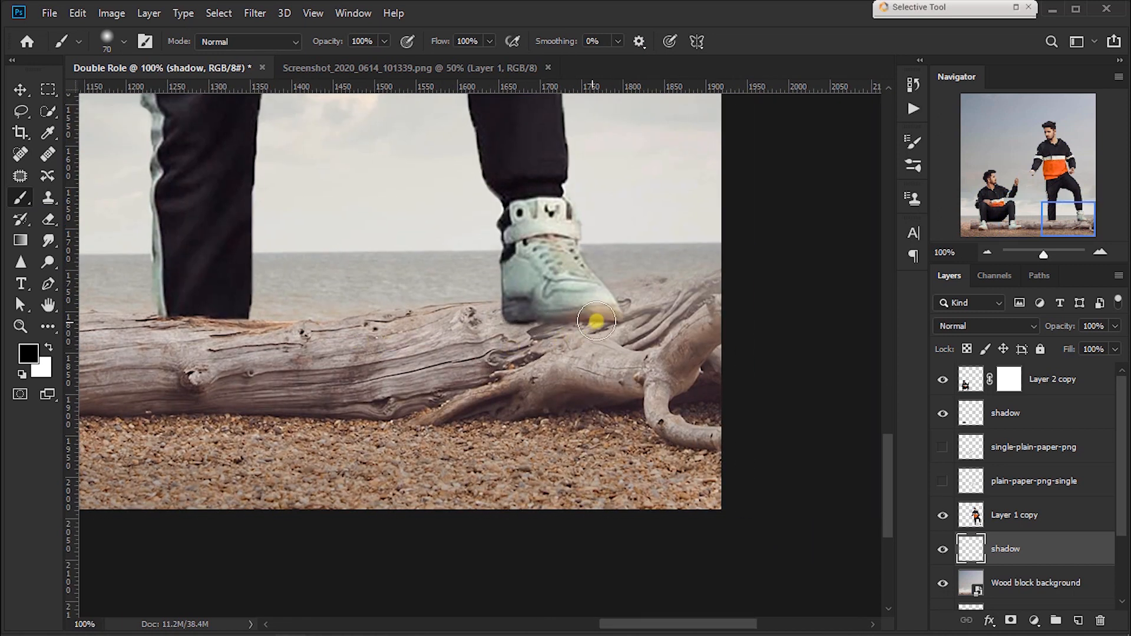
{"action": "mouse_move", "coordinate": [605, 316]}
{"action": "left_mouse_down"}
{"action": "mouse_move", "coordinate": [544, 300]}
{"action": "mouse_move", "coordinate": [579, 312]}
{"action": "mouse_move", "coordinate": [533, 308]}
{"action": "left_mouse_up"}
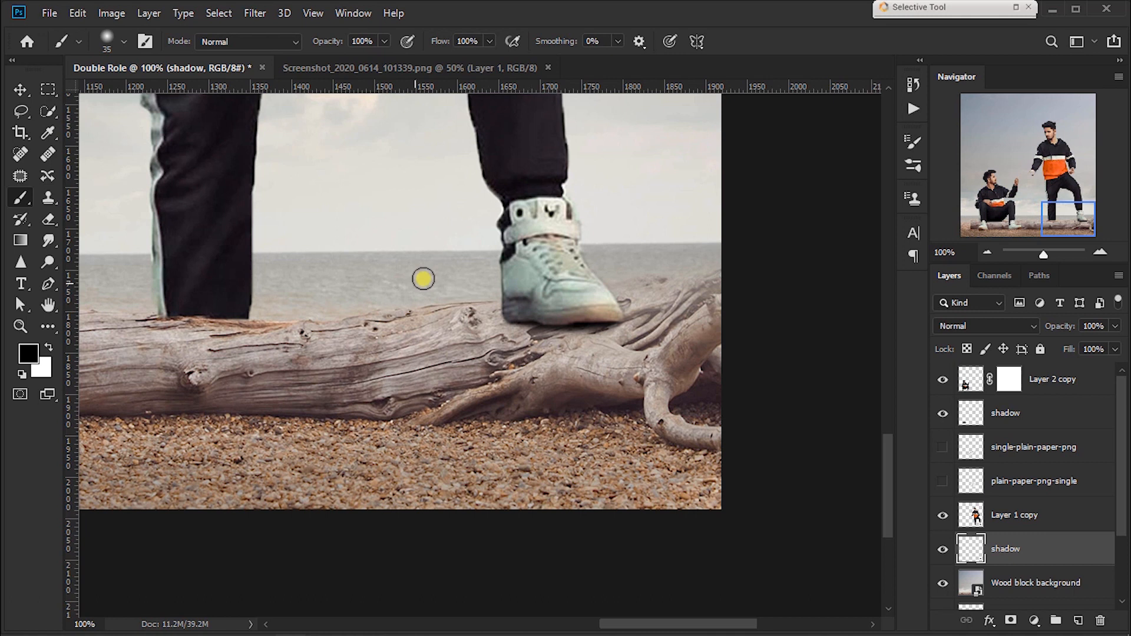
Step: Add a layer mask to Layer 1 copy, which holds the standing man
{"action": "left_click_drag", "start_coordinate": [429, 277], "coordinate": [706, 453]}
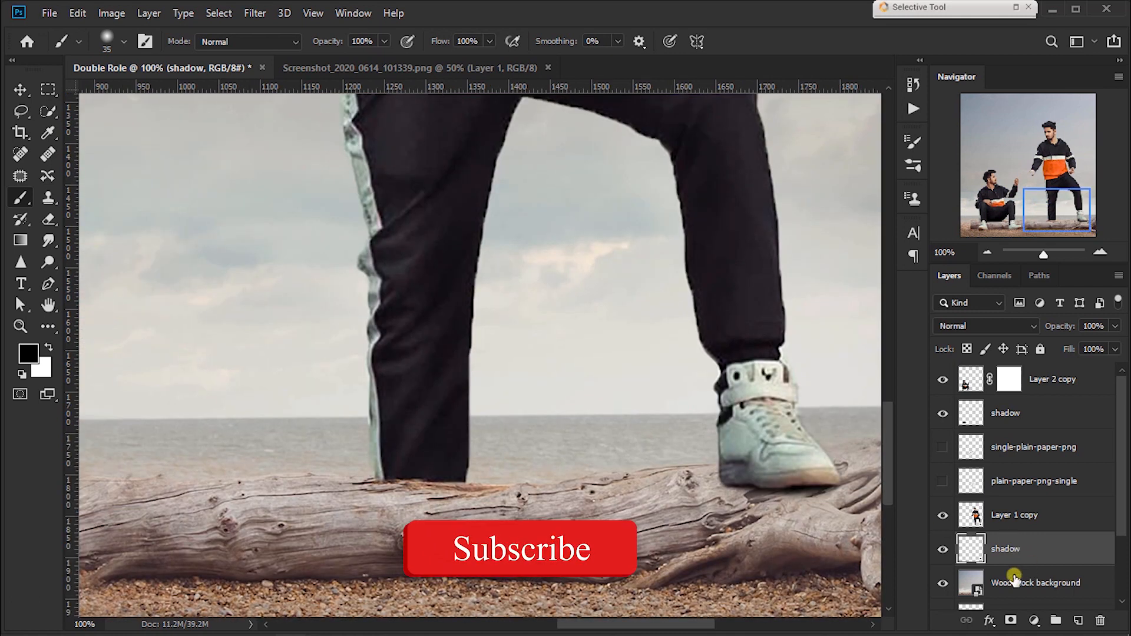
{"action": "left_click", "coordinate": [1014, 515]}
{"action": "left_click", "coordinate": [1011, 621]}
{"action": "key", "text": "ctrl+plus"}
{"action": "key", "text": "ctrl+plus"}
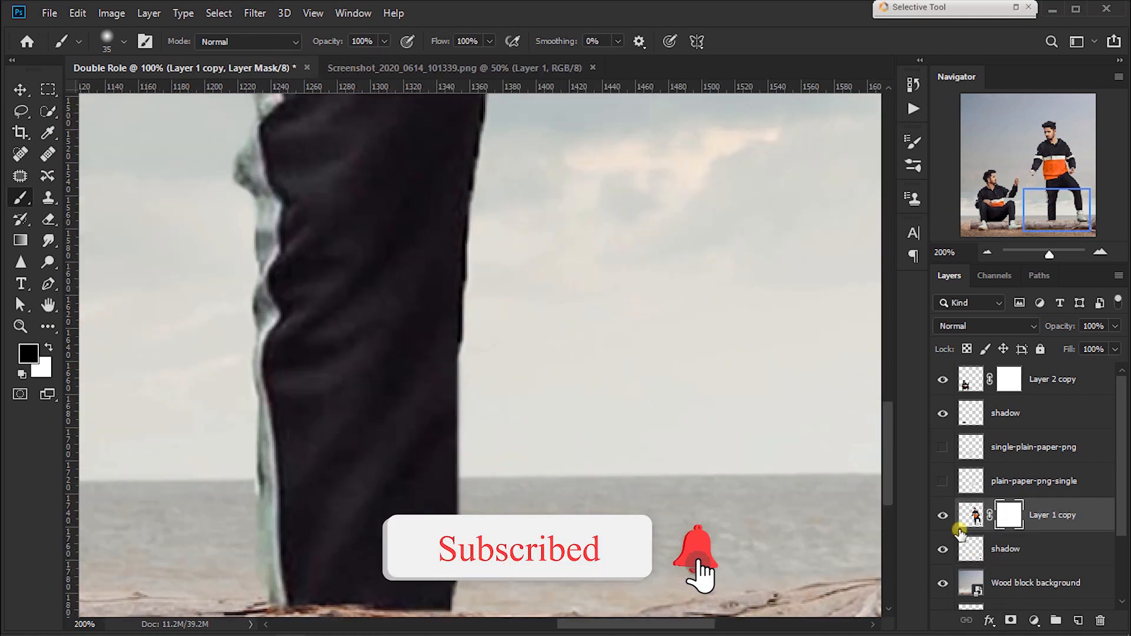
Step: Mask out the lower edge of the standing man's straight leg along the log with a black size 15 brush
{"action": "left_click_drag", "start_coordinate": [415, 256], "coordinate": [537, 142]}
{"action": "key", "text": "bracketleft"}
{"action": "key", "text": "bracketleft"}
{"action": "key", "text": "bracketleft"}
{"action": "key", "text": "bracketleft"}
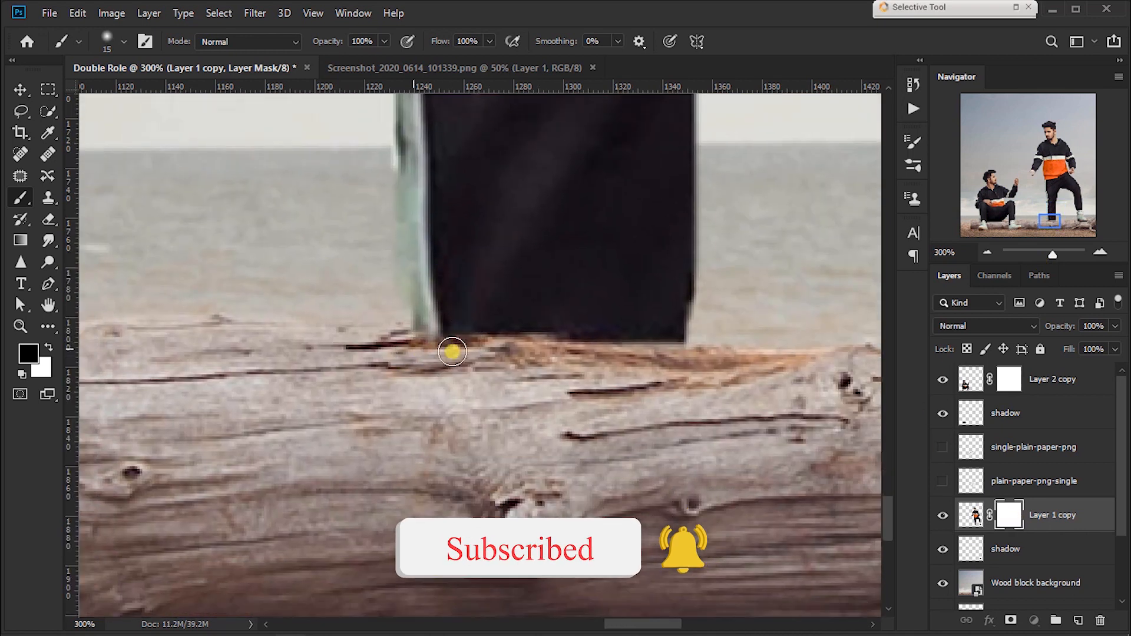
{"action": "left_click_drag", "start_coordinate": [470, 346], "coordinate": [678, 368]}
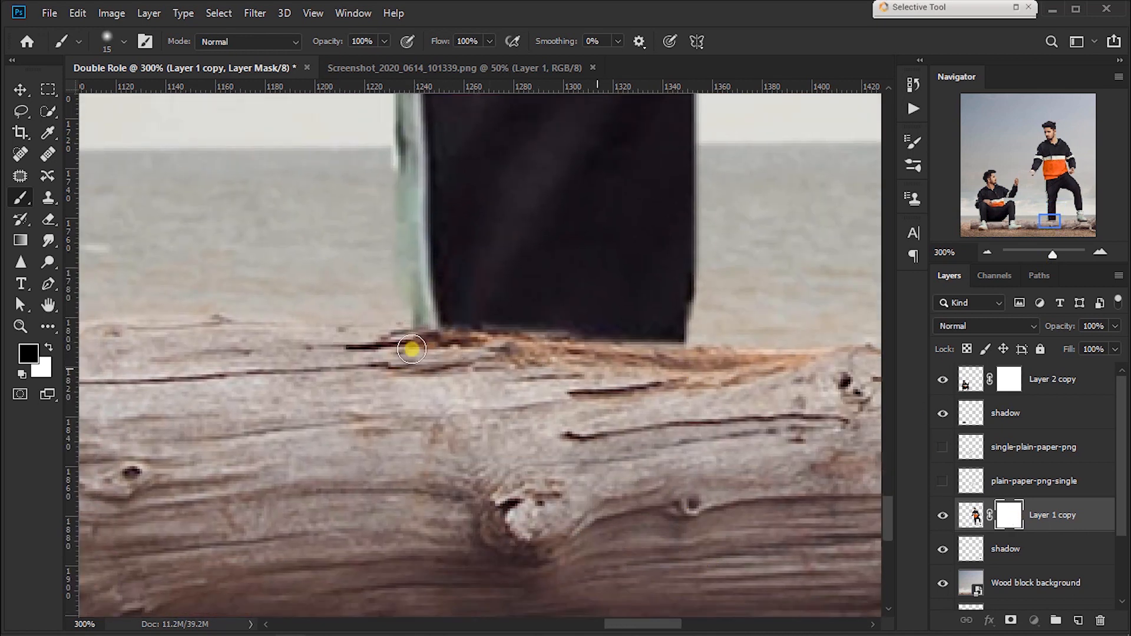
{"action": "left_click_drag", "start_coordinate": [349, 339], "coordinate": [614, 356]}
{"action": "key", "text": "ctrl+0"}
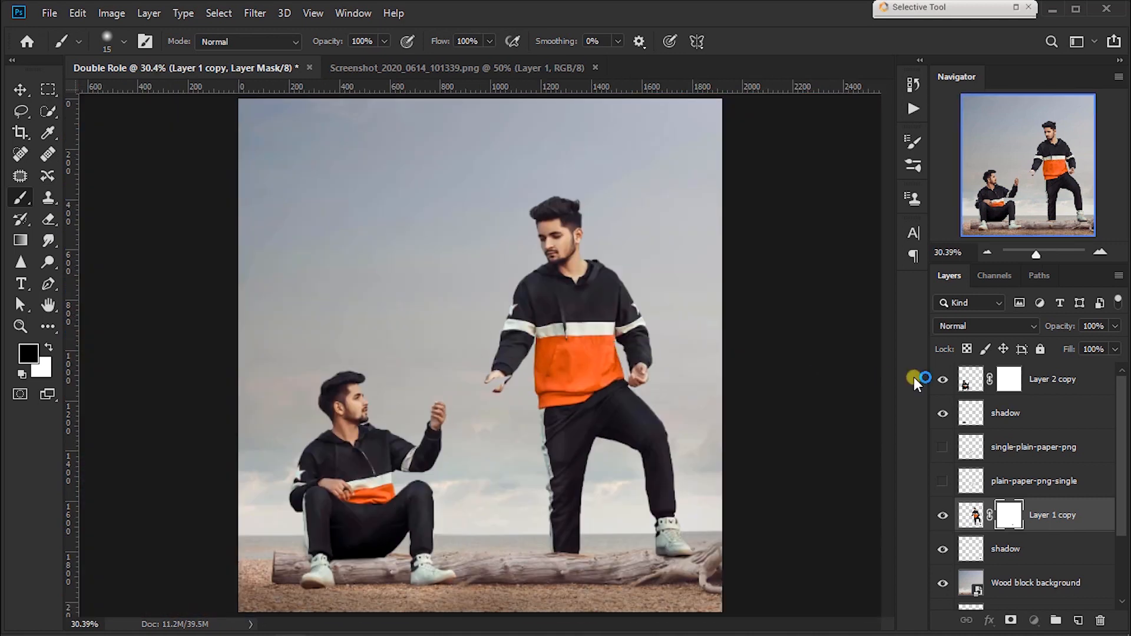
Step: Remove the separate layer masks from Layer 1 copy and Layer 2 copy
{"action": "right_click", "coordinate": [1025, 521]}
{"action": "left_click", "coordinate": [1007, 403]}
{"action": "right_click", "coordinate": [1001, 386]}
{"action": "left_click", "coordinate": [979, 410]}
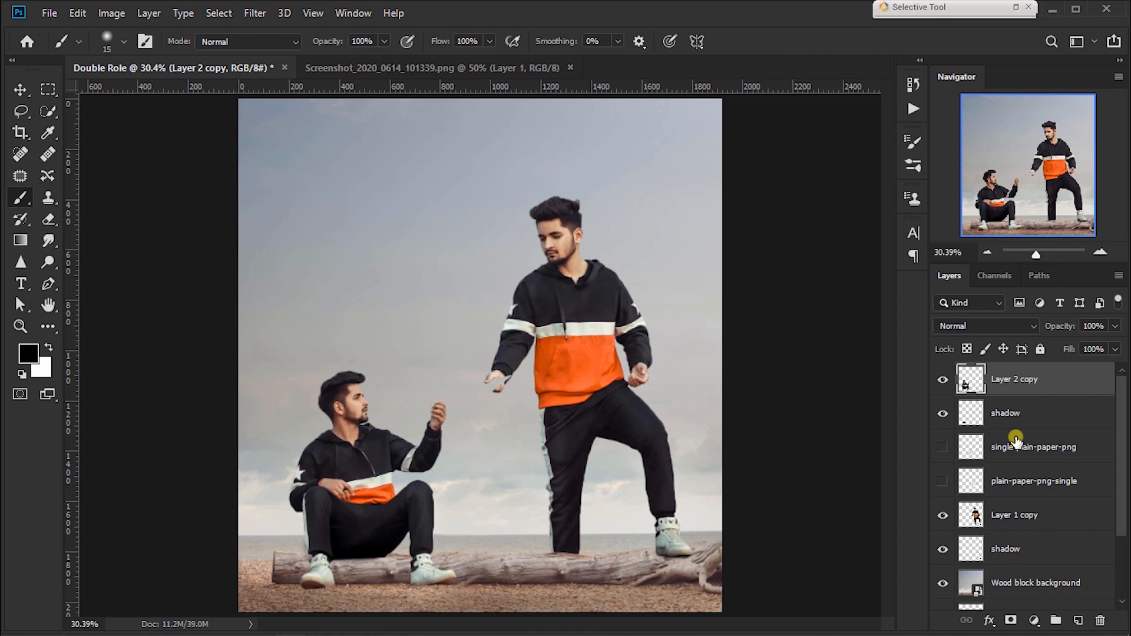
Step: Show the single-plain-paper-png layer, scale it to 43.55%, move it up over the standing man's chin and hide the layer
{"action": "left_click", "coordinate": [936, 447]}
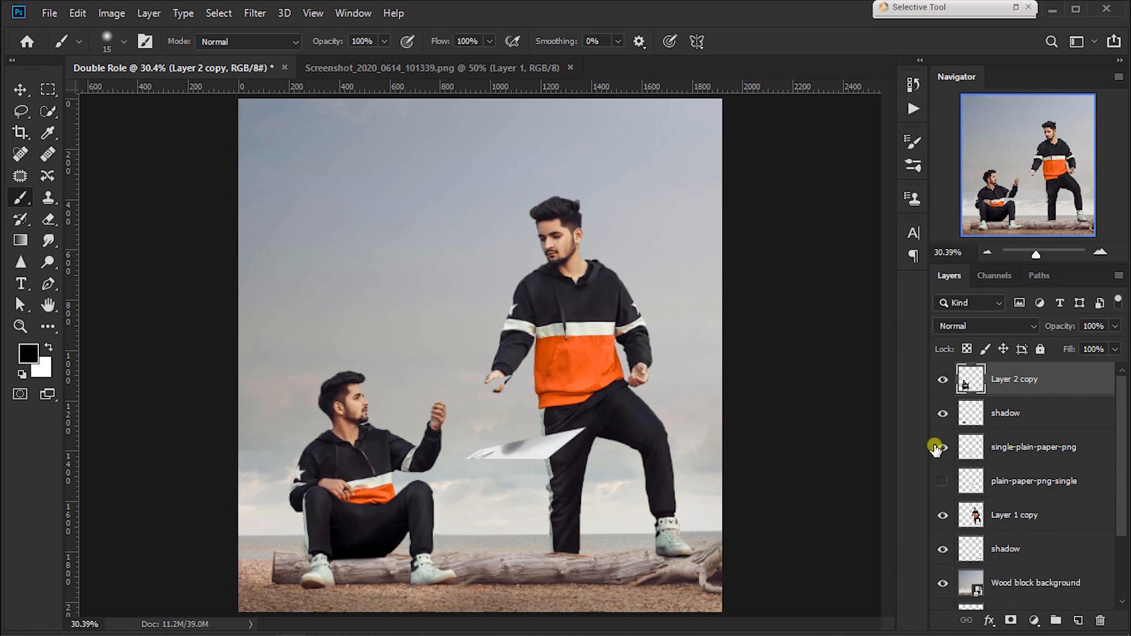
{"action": "left_click", "coordinate": [1008, 450]}
{"action": "key", "text": "ctrl+t"}
{"action": "left_click_drag", "start_coordinate": [589, 427], "coordinate": [560, 271]}
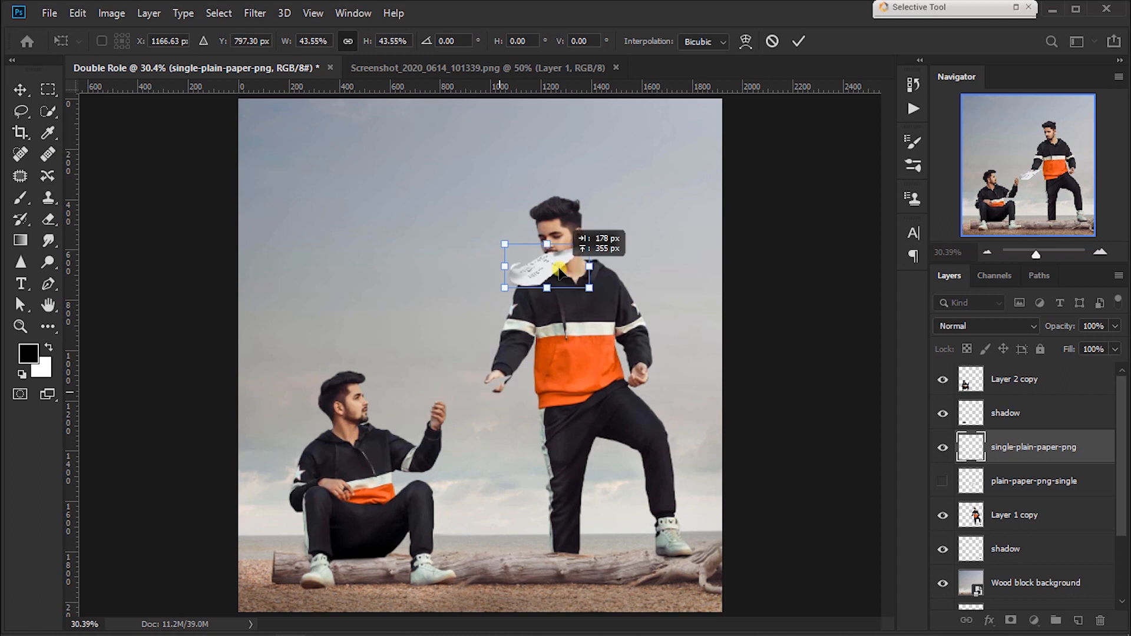
{"action": "left_click", "coordinate": [943, 447]}
Step: Show the plain-paper-png-single layer and convert it to a smart object
{"action": "left_click", "coordinate": [943, 481]}
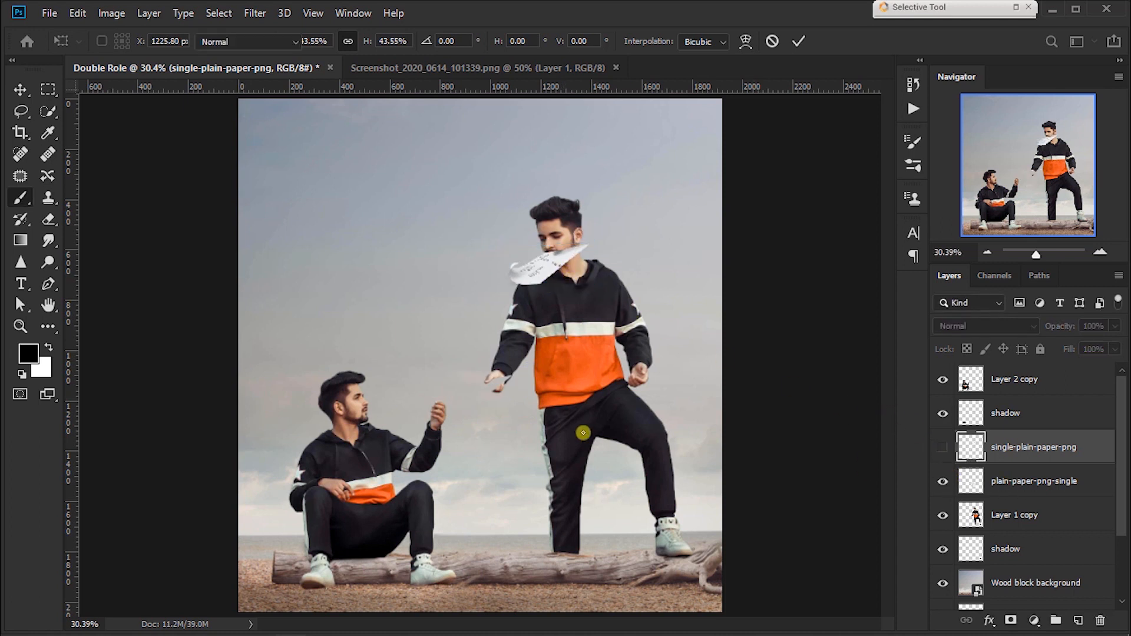
{"action": "key", "text": "ctrl+z"}
{"action": "right_click", "coordinate": [1093, 473]}
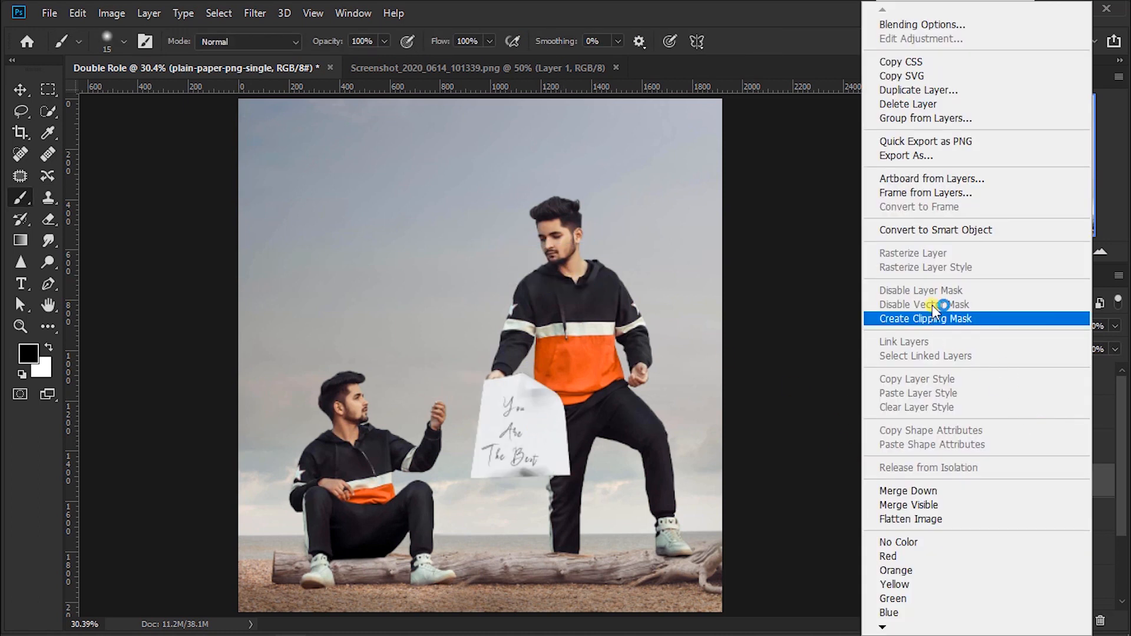
{"action": "left_click", "coordinate": [917, 228]}
Step: Scale the "You Are The Best" paper down, rotate it clockwise and place it at the seated man's raised hand
{"action": "key", "text": "ctrl+t"}
{"action": "left_click_drag", "start_coordinate": [571, 362], "coordinate": [473, 324]}
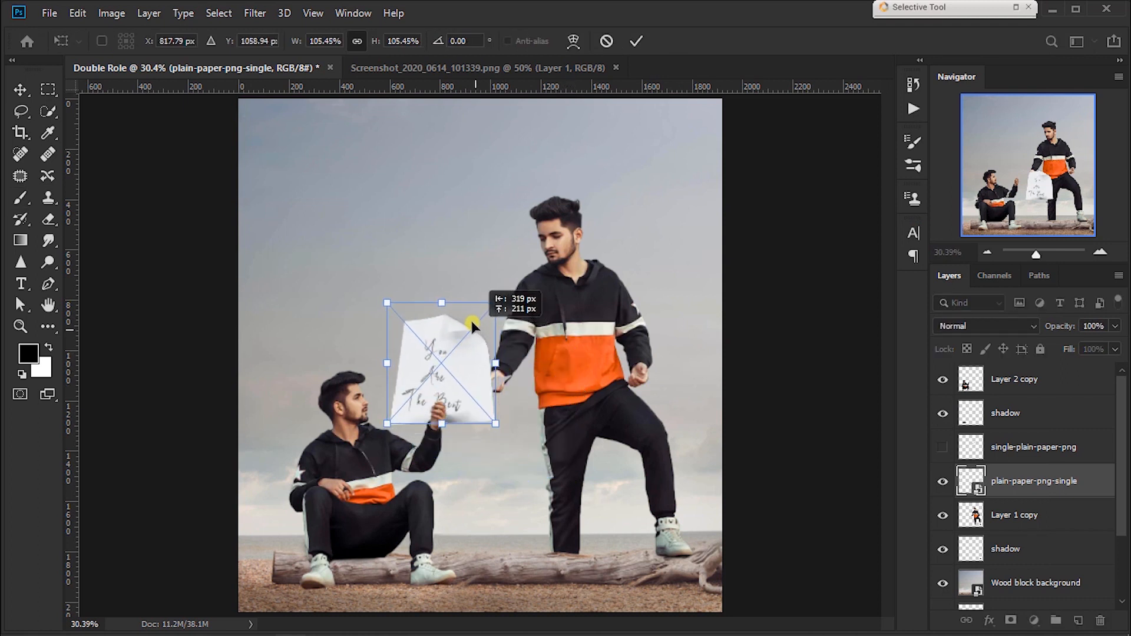
{"action": "left_click_drag", "start_coordinate": [387, 303], "coordinate": [407, 319]}
{"action": "left_click_drag", "start_coordinate": [450, 348], "coordinate": [433, 343]}
{"action": "left_click_drag", "start_coordinate": [504, 346], "coordinate": [526, 401]}
{"action": "left_click_drag", "start_coordinate": [431, 298], "coordinate": [462, 352]}
{"action": "key", "text": "Return"}
{"action": "key", "text": "b"}
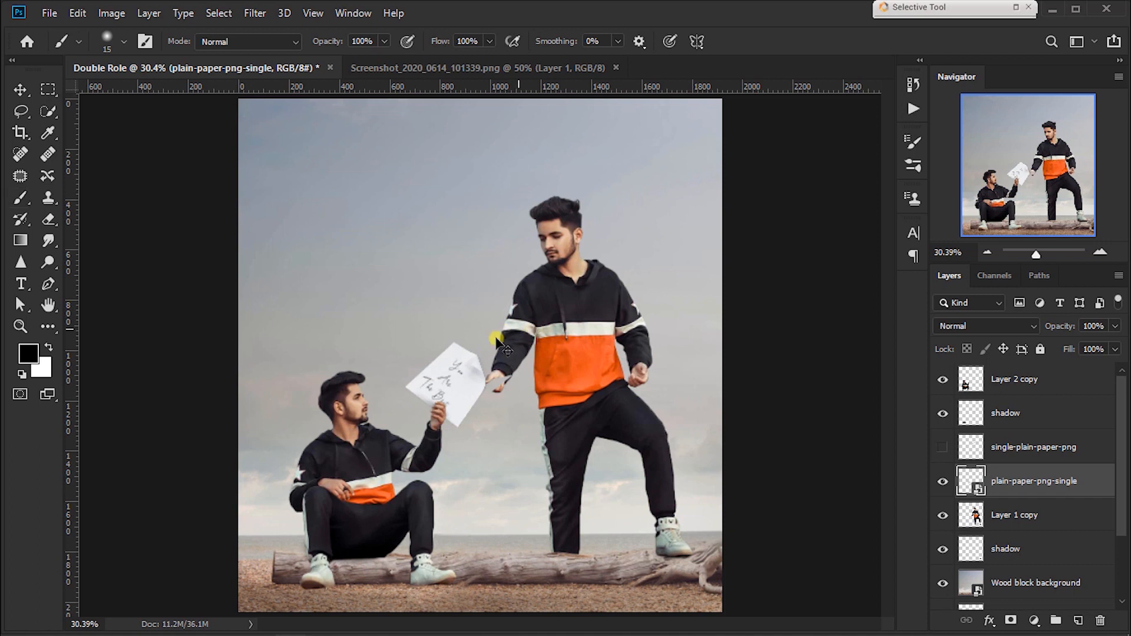
Step: Scale the "You Are The Best" paper to 44.57%, keeping it in the seated man's raised hand
{"action": "key", "text": "ctrl+t"}
{"action": "left_click_drag", "start_coordinate": [480, 350], "coordinate": [463, 386]}
{"action": "key", "text": "Return"}
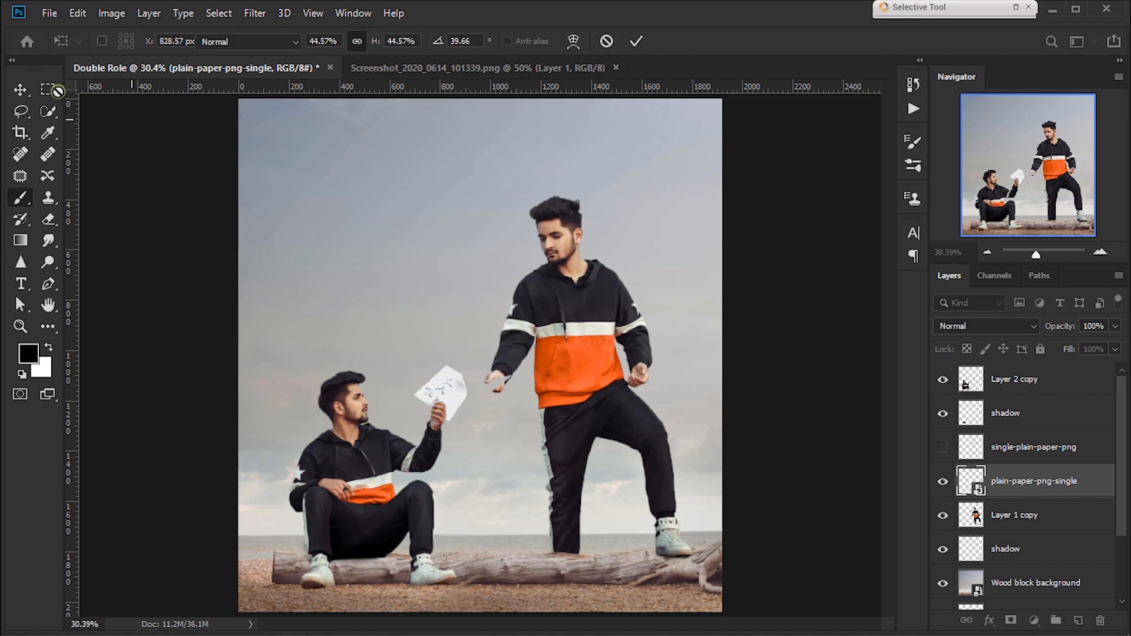
{"action": "left_click", "coordinate": [23, 87]}
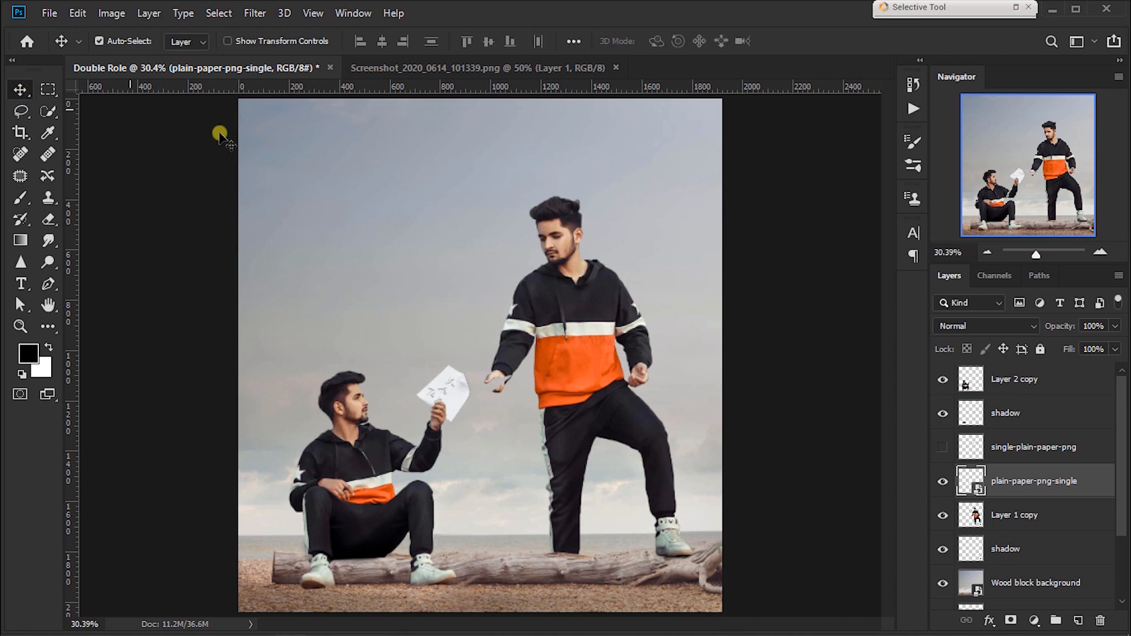
Step: Compare with Screenshot_2020_0614_101339.png, rotate the "You Are The Best" paper nearly upright to 2.72° and shift it left above the seated man's hand
{"action": "left_click", "coordinate": [386, 67]}
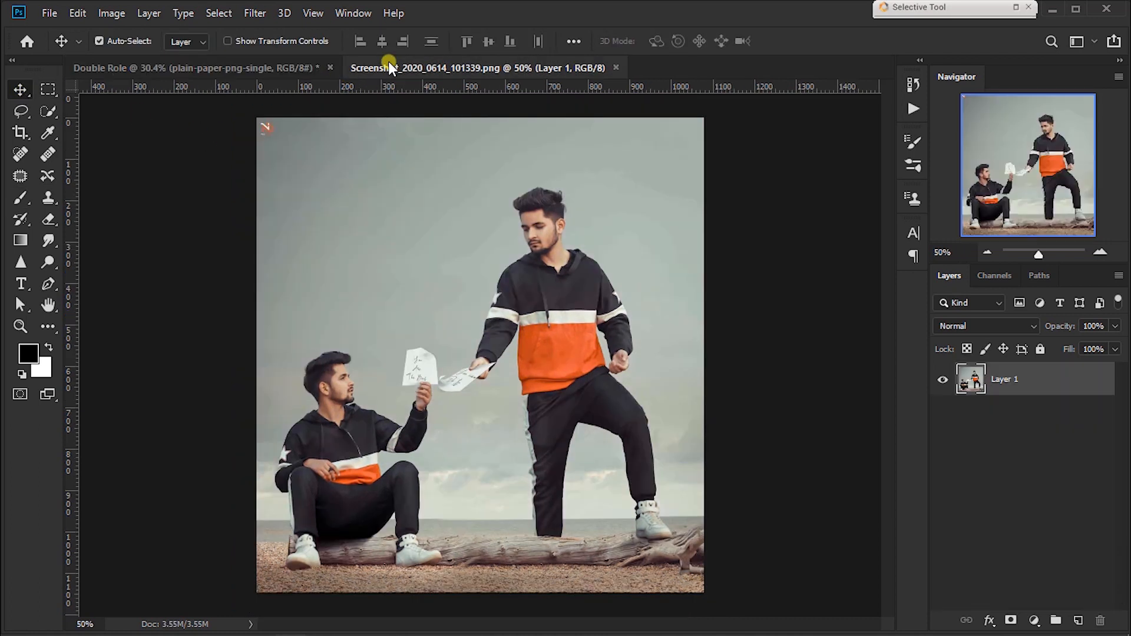
{"action": "left_click", "coordinate": [182, 69]}
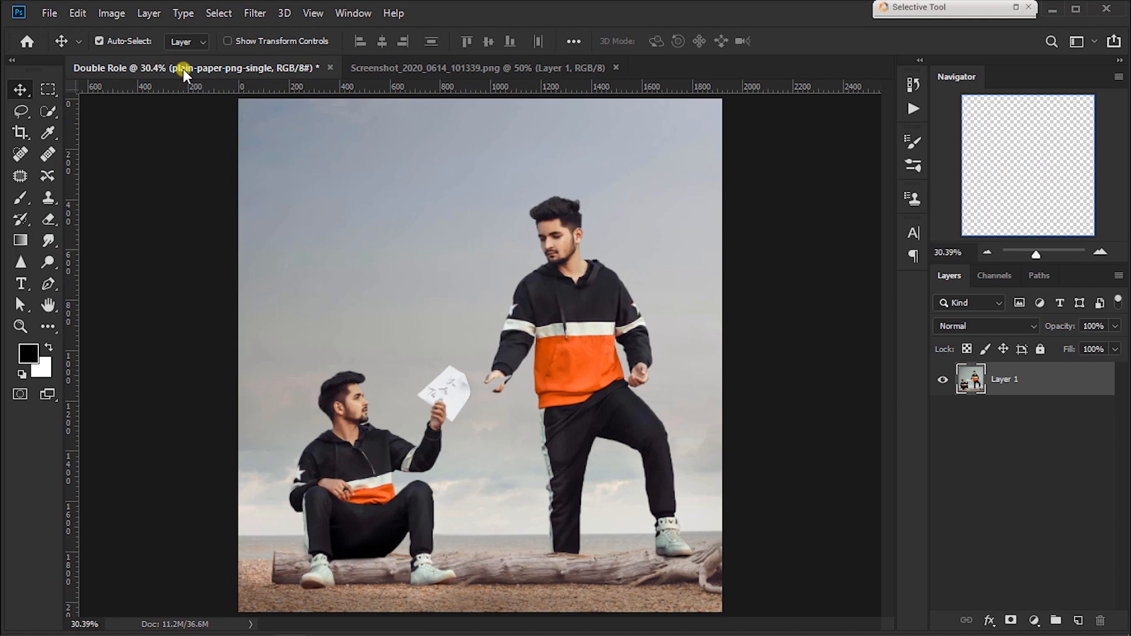
{"action": "left_click", "coordinate": [422, 74]}
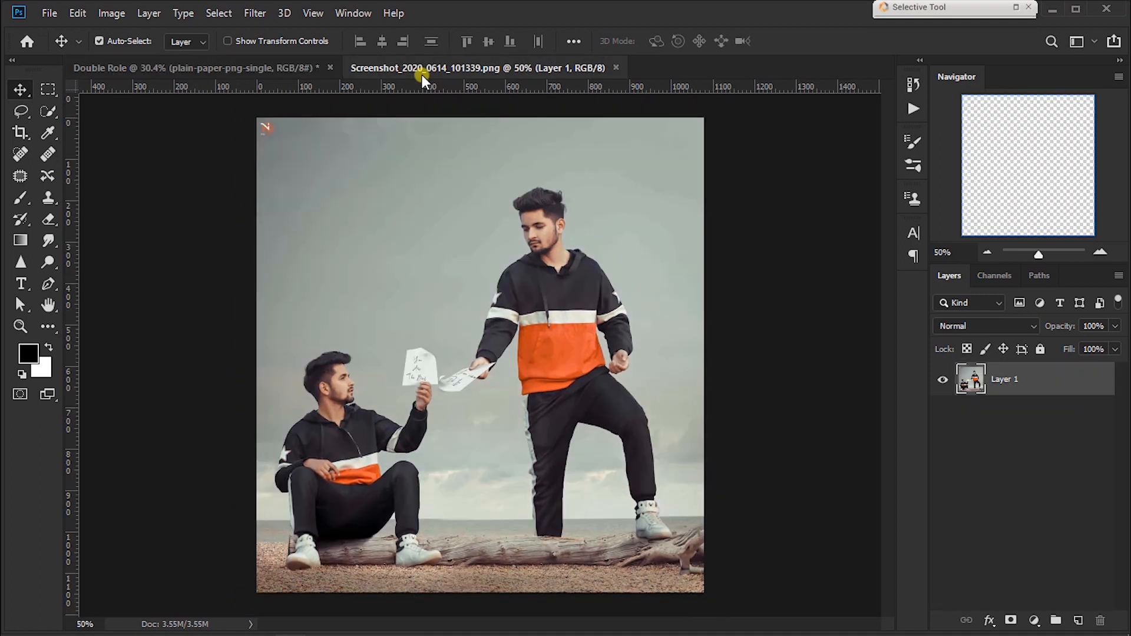
{"action": "left_click", "coordinate": [291, 66]}
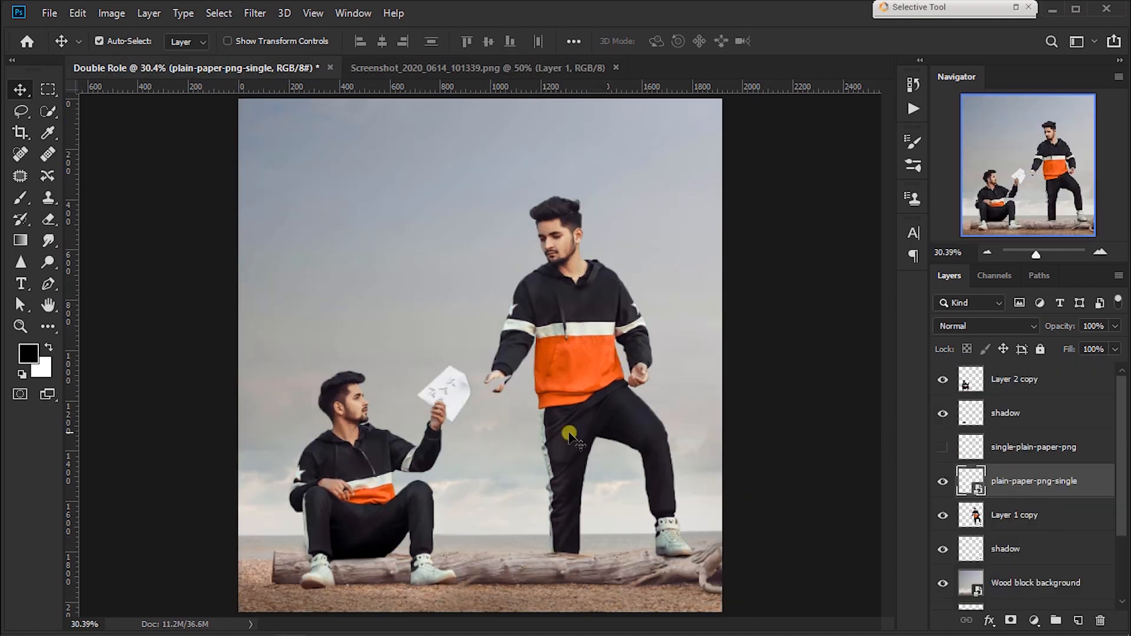
{"action": "key", "text": "ctrl+t"}
{"action": "left_click_drag", "start_coordinate": [498, 382], "coordinate": [499, 340]}
{"action": "left_click_drag", "start_coordinate": [459, 388], "coordinate": [446, 384]}
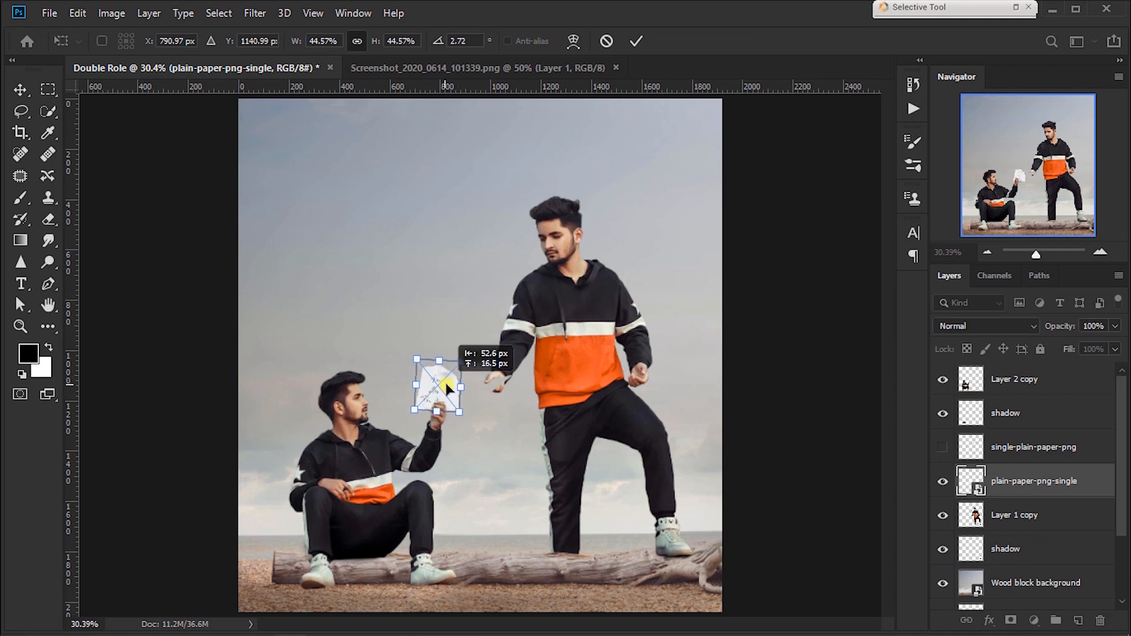
{"action": "key", "text": "Return"}
Step: Fine-tune the upright paper's position so its lower edge sits behind the seated man's fingertips
{"action": "scroll", "coordinate": [444, 383], "scroll_direction": "up", "scroll_amount": 3}
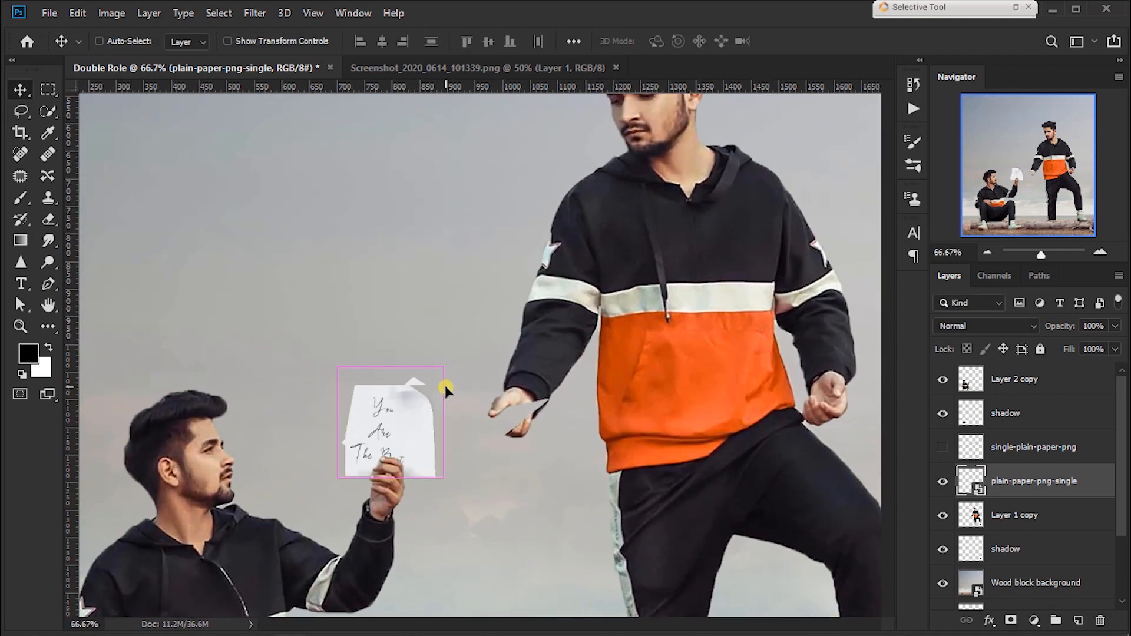
{"action": "left_click_drag", "start_coordinate": [444, 385], "coordinate": [576, 331]}
{"action": "key", "text": "ctrl+t"}
{"action": "mouse_move", "coordinate": [561, 380]}
{"action": "left_mouse_down"}
{"action": "mouse_move", "coordinate": [557, 360]}
{"action": "mouse_move", "coordinate": [543, 373]}
{"action": "left_mouse_up"}
{"action": "key", "text": "Return"}
{"action": "key", "text": "Down"}
{"action": "key", "text": "Down"}
{"action": "key", "text": "Left"}
{"action": "key", "text": "Left"}
{"action": "key", "text": "Right"}
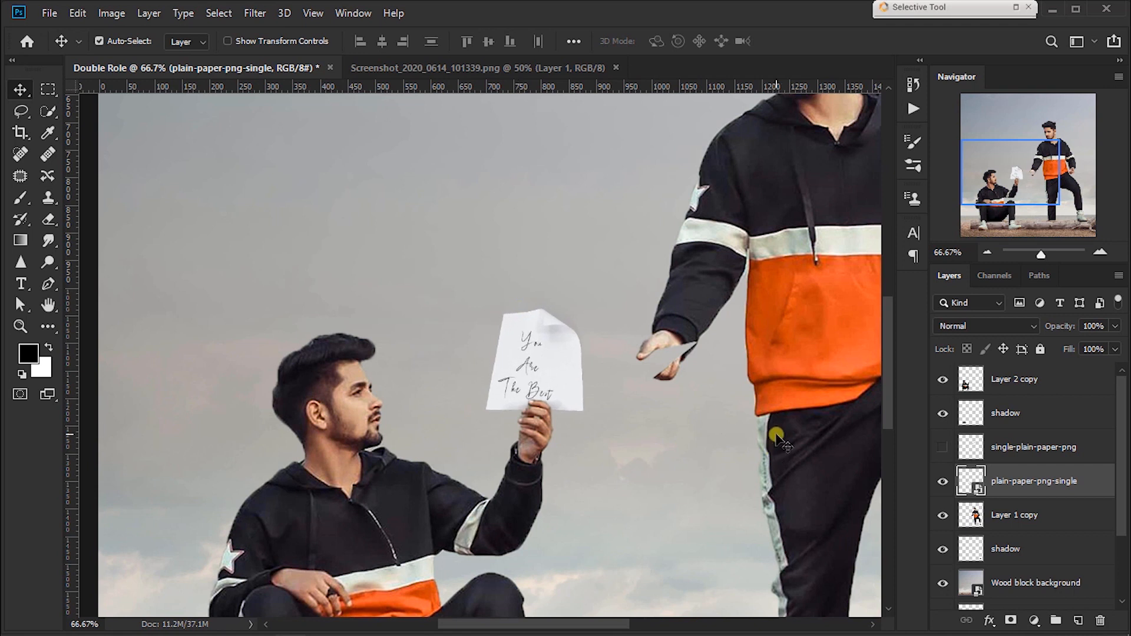
{"action": "key", "text": "ctrl+0"}
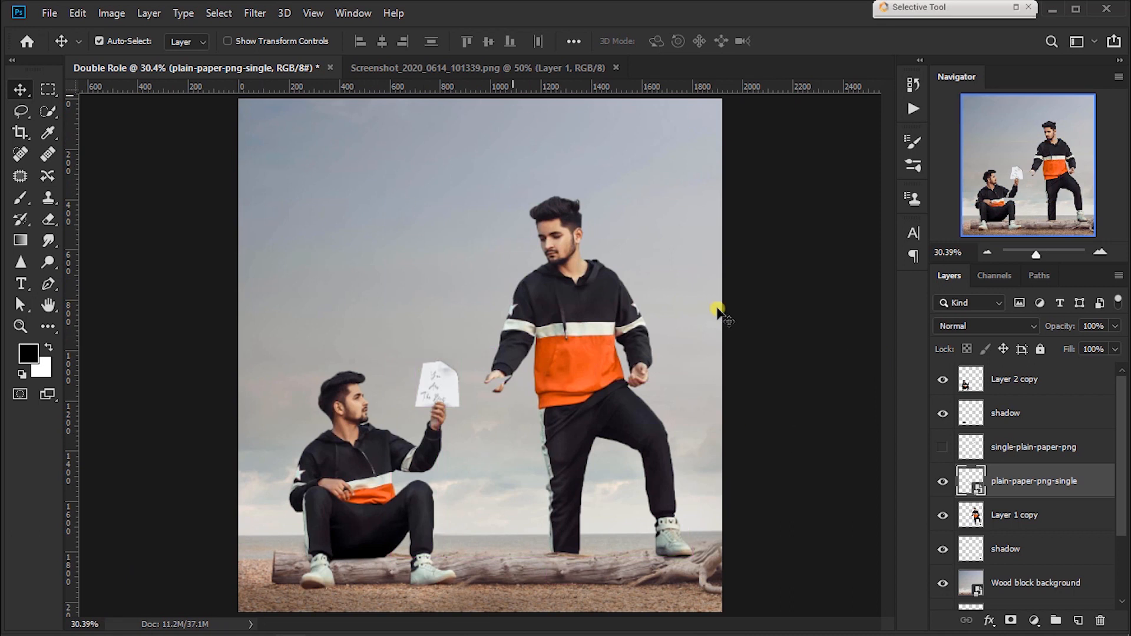
Step: Show the single-plain-paper-png layer again and convert it to a smart object
{"action": "left_click", "coordinate": [940, 450]}
{"action": "left_click", "coordinate": [1067, 463]}
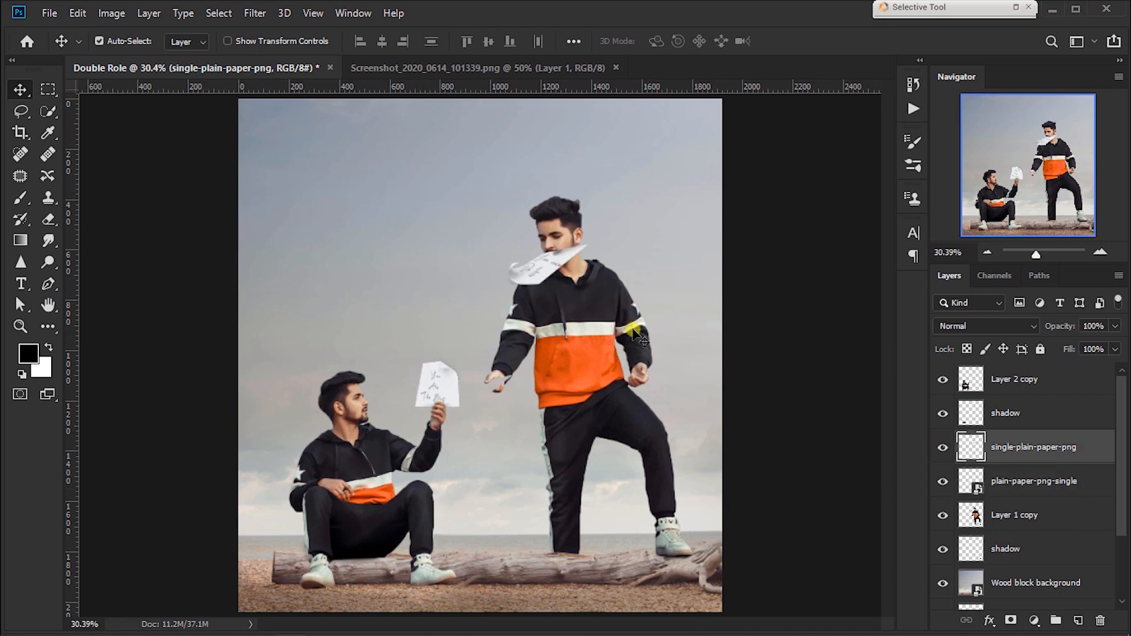
{"action": "right_click", "coordinate": [1098, 439]}
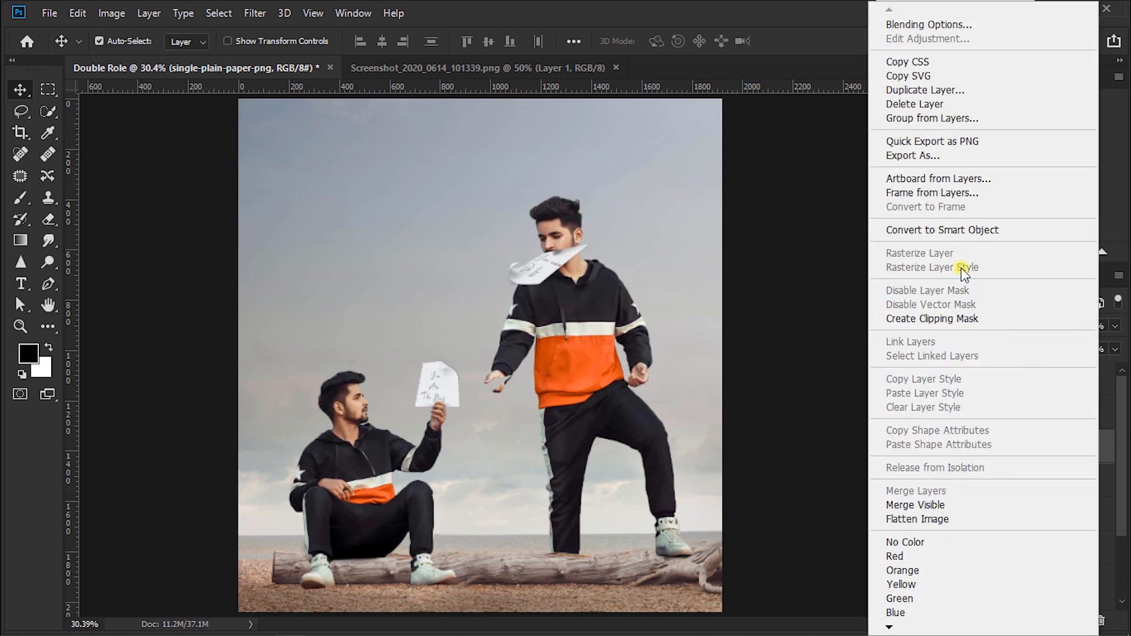
{"action": "left_click", "coordinate": [957, 230]}
Step: Scale the single-plain-paper-png sheet to 83.37% and place it at the standing man's extended hand
{"action": "key", "text": "ctrl"}
{"action": "key", "text": "ctrl+t"}
{"action": "left_click_drag", "start_coordinate": [548, 268], "coordinate": [493, 393]}
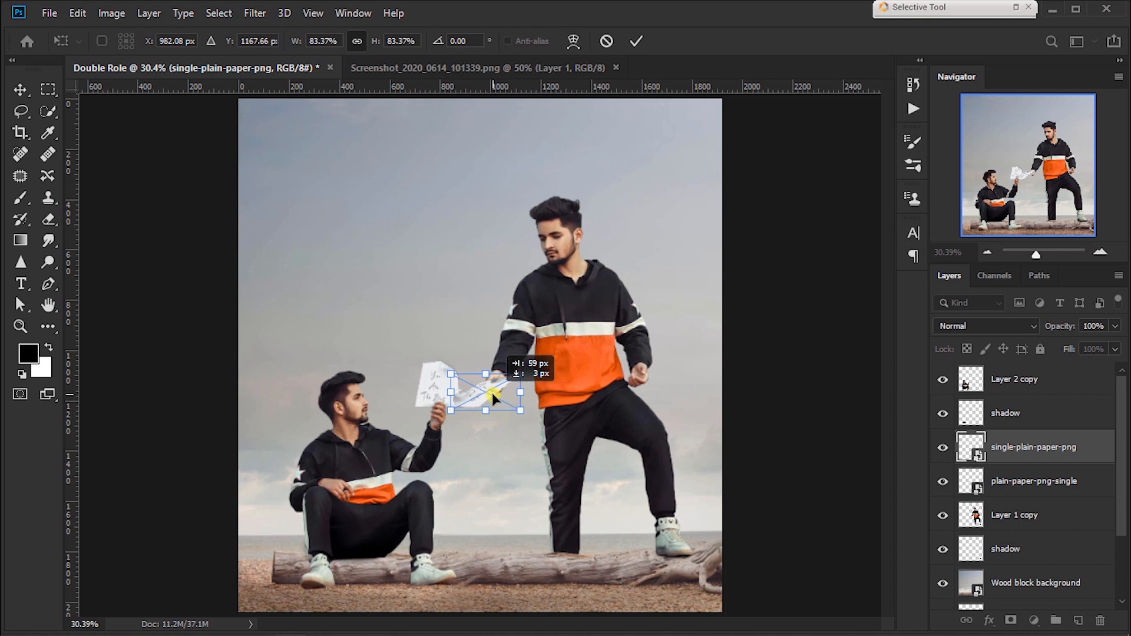
{"action": "key", "text": "Return"}
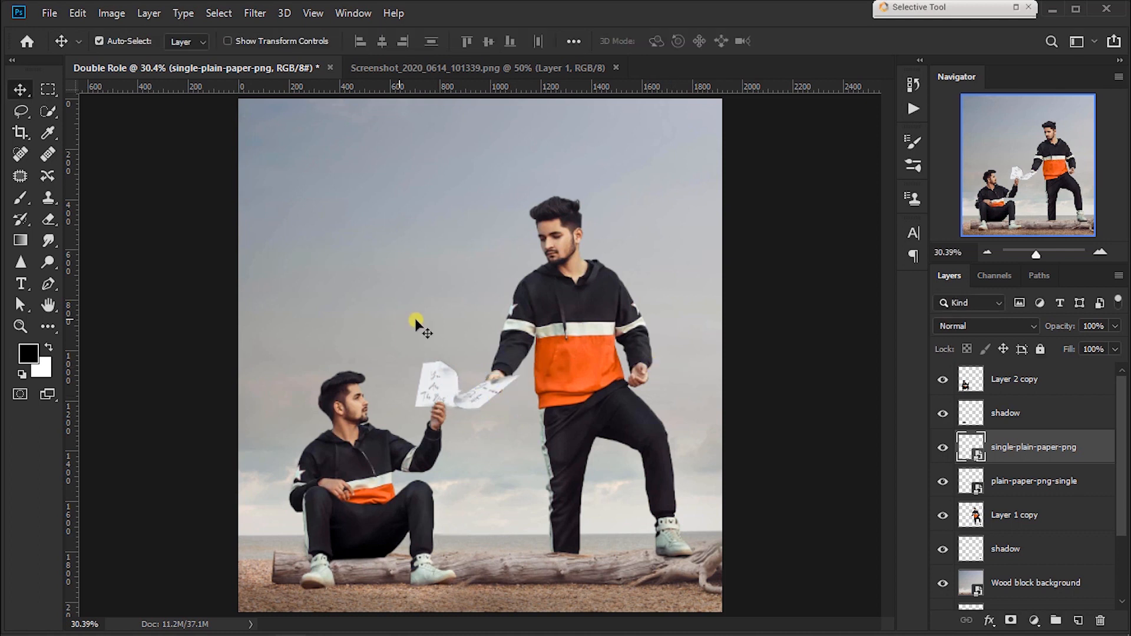
Step: Check the reference image Screenshot_2020_0614_101339.png and move the single-plain-paper-png layer below plain-paper-png-single
{"action": "left_click", "coordinate": [406, 68]}
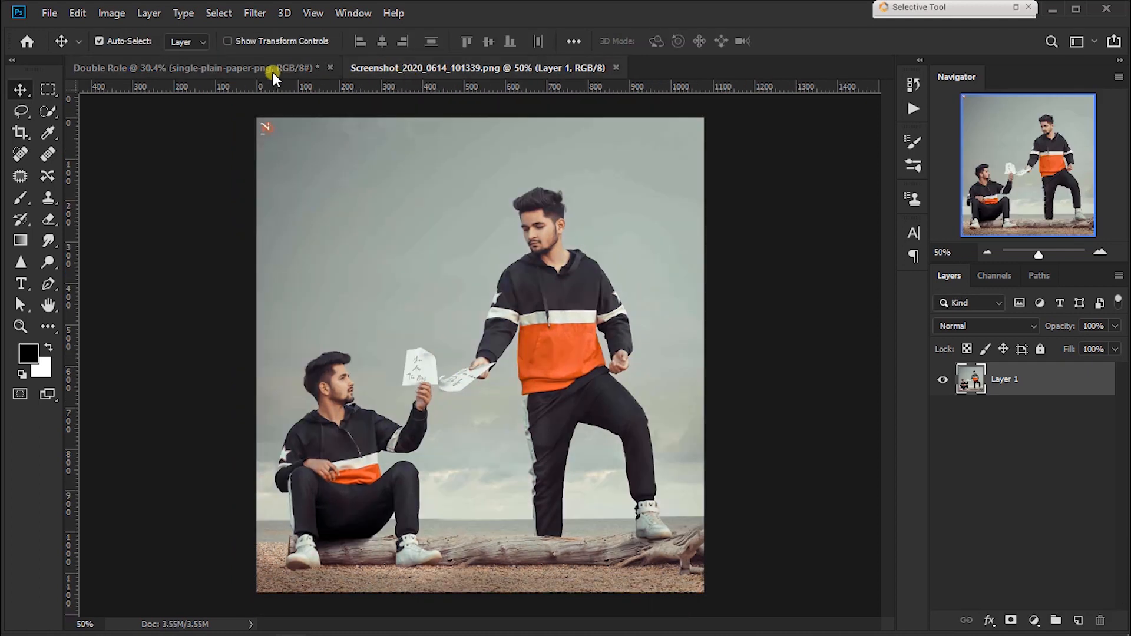
{"action": "key", "text": "ctrl+Tab"}
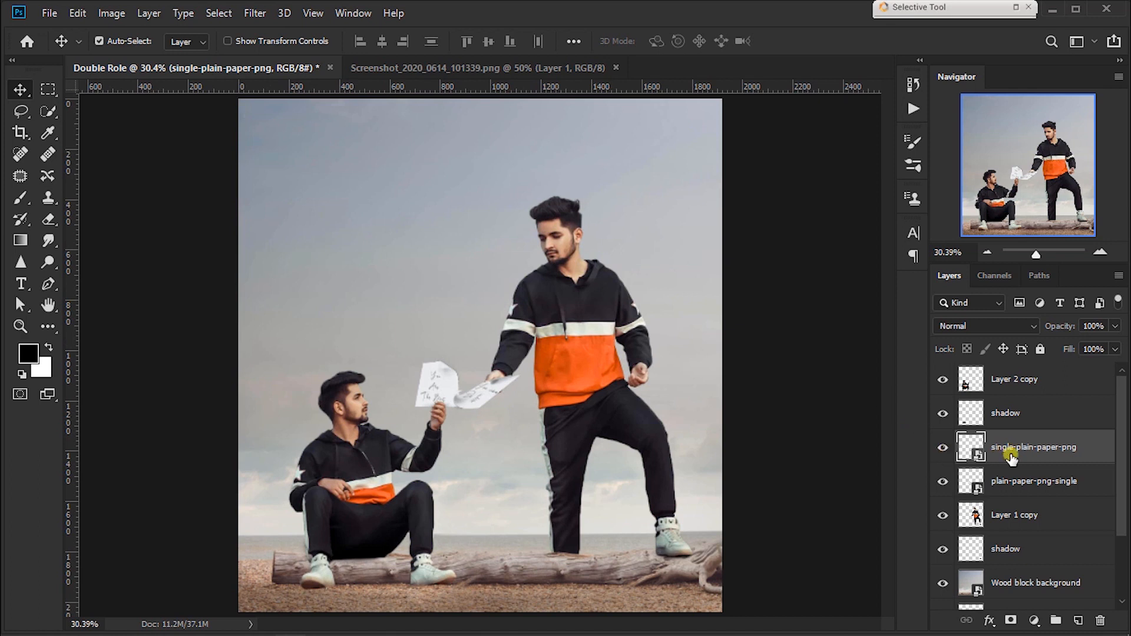
{"action": "left_click_drag", "start_coordinate": [1011, 458], "coordinate": [1006, 483]}
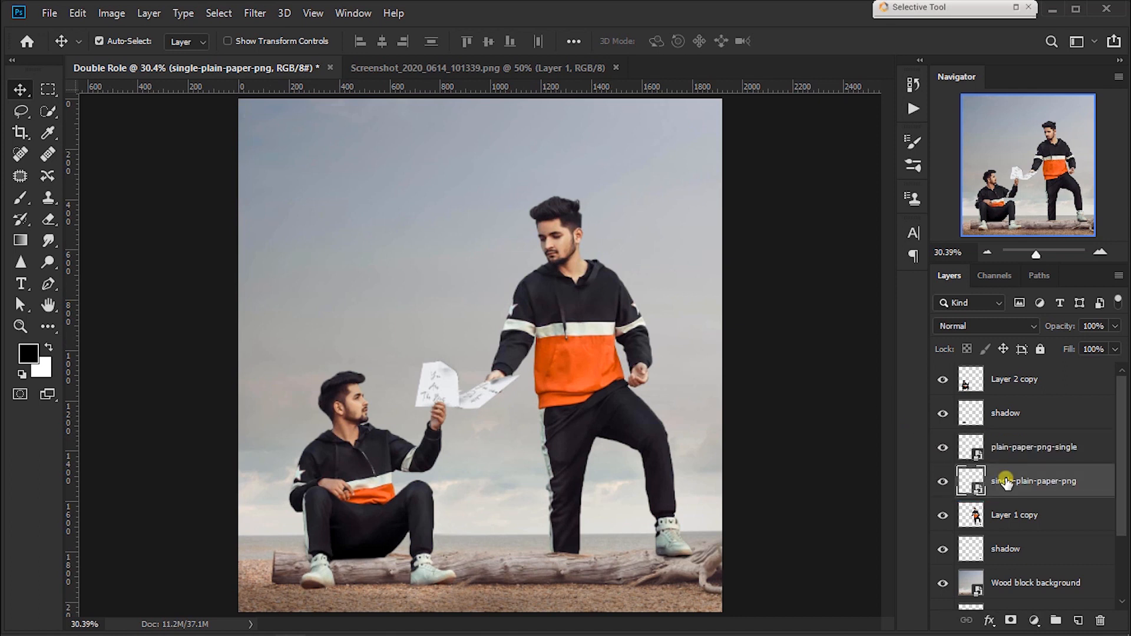
{"action": "key", "text": "ctrl+plus"}
{"action": "key", "text": "ctrl+plus"}
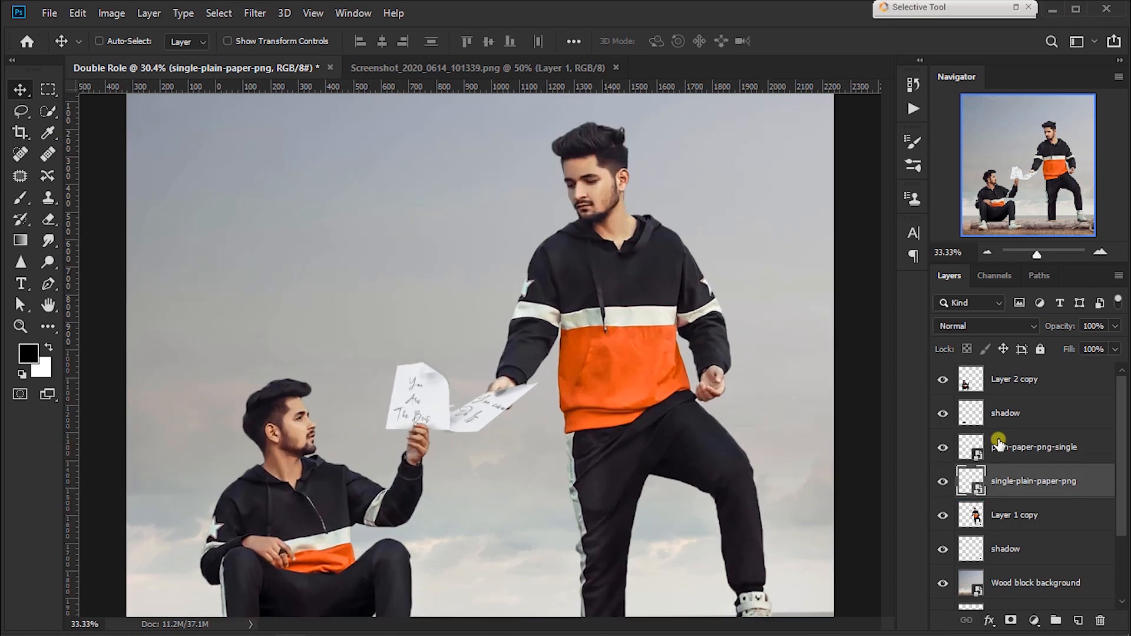
Step: Scale the single-plain-paper-png sheet down to 70.68% and reposition it at the standing man's hand
{"action": "key", "text": "ctrl+t"}
{"action": "key", "text": "ctrl+plus"}
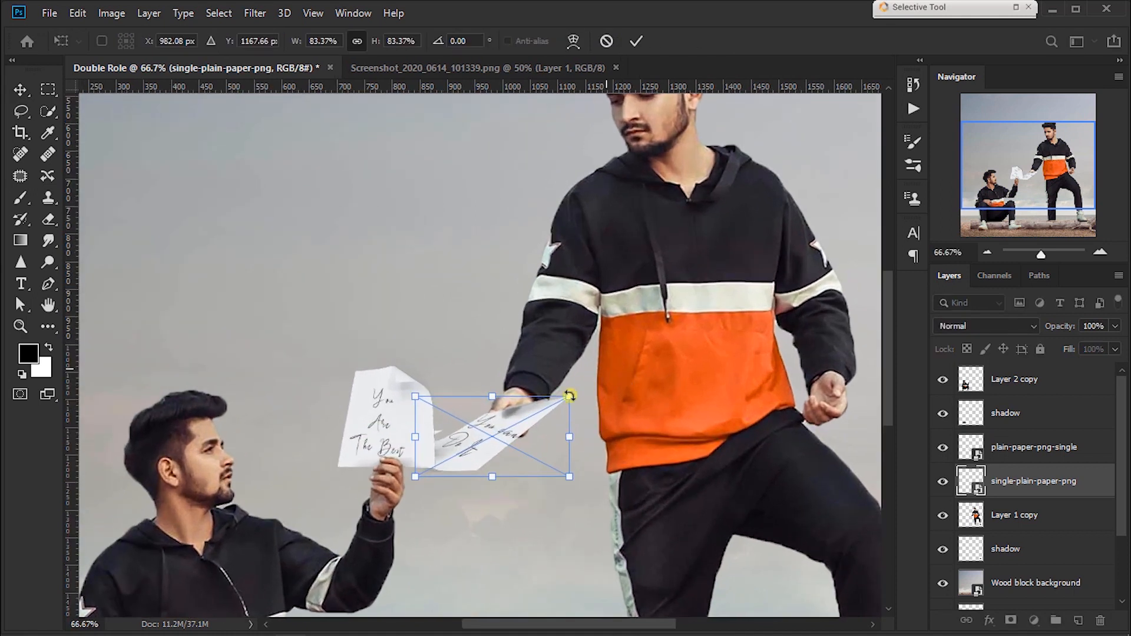
{"action": "left_click_drag", "start_coordinate": [559, 405], "coordinate": [545, 409]}
{"action": "left_click_drag", "start_coordinate": [514, 457], "coordinate": [520, 419]}
{"action": "key", "text": "Return"}
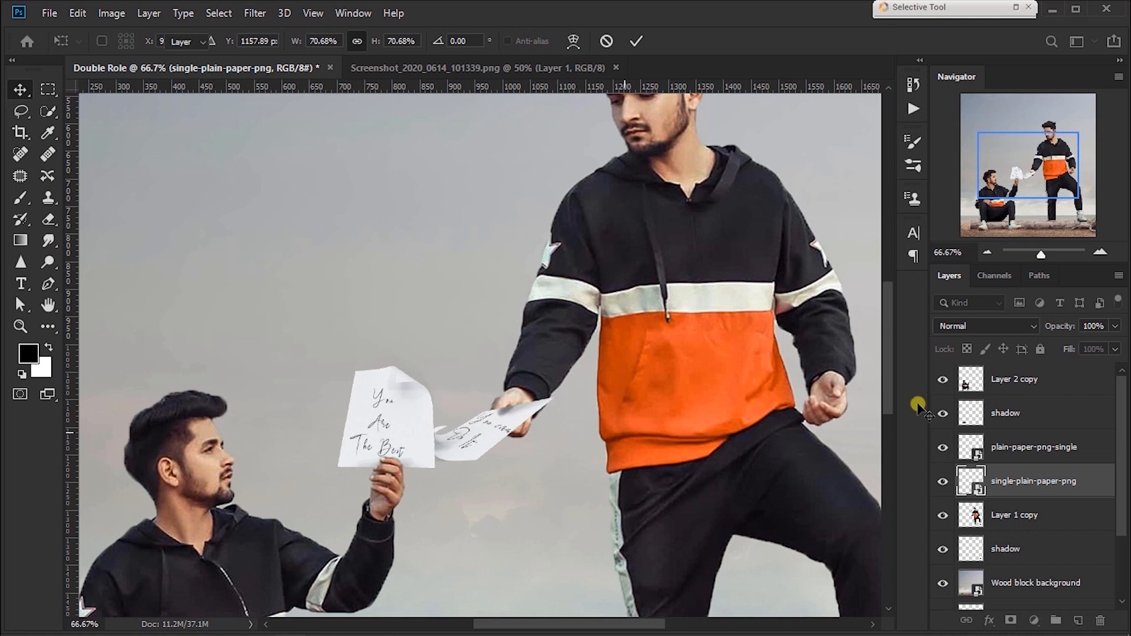
Step: Lower the single-plain-paper-png layer's opacity to 50%, and transform the sheet to 72.20% scale and -2.35° rotation so it lies under the thumb
{"action": "left_click_drag", "start_coordinate": [1021, 323], "coordinate": [1021, 323]}
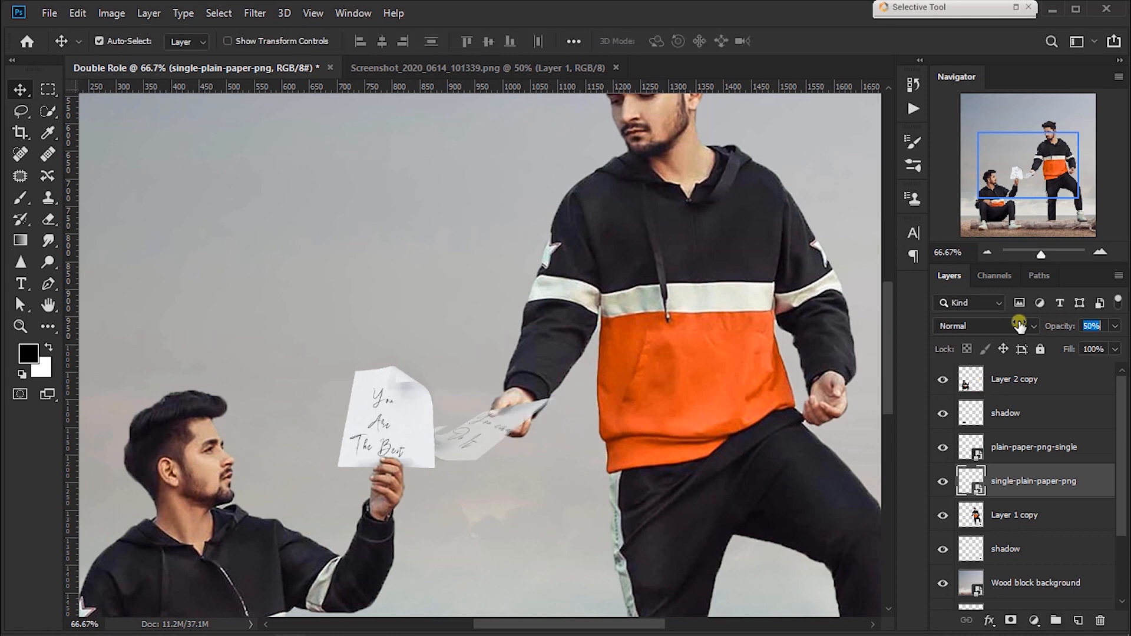
{"action": "key", "text": "ctrl+plus"}
{"action": "key", "text": "ctrl+plus"}
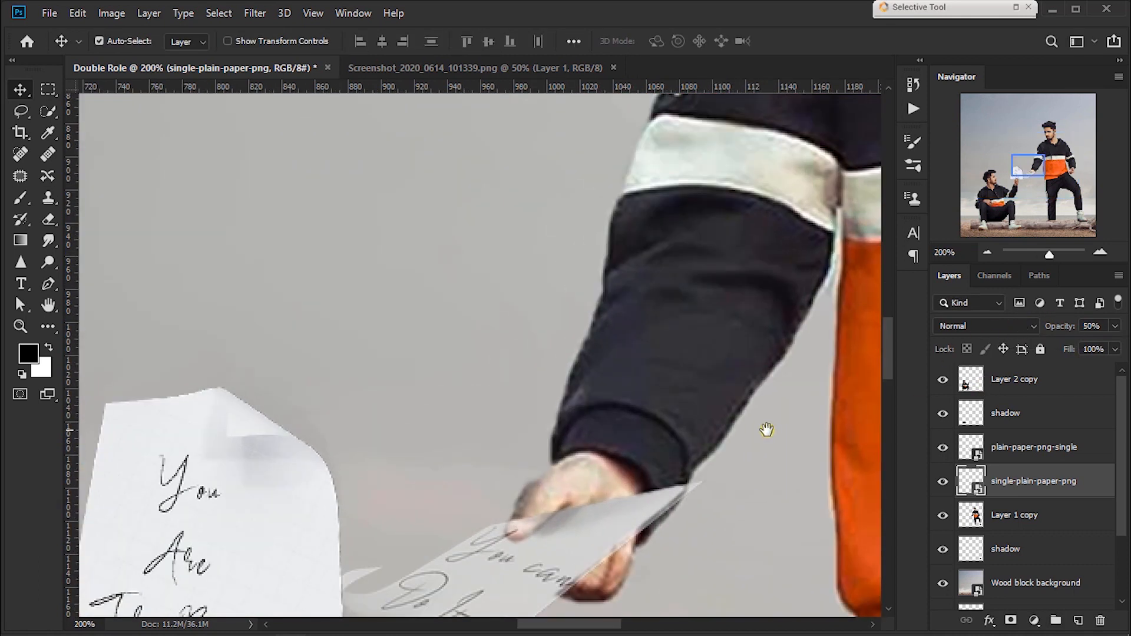
{"action": "left_click_drag", "start_coordinate": [767, 429], "coordinate": [752, 286]}
{"action": "key", "text": "ctrl"}
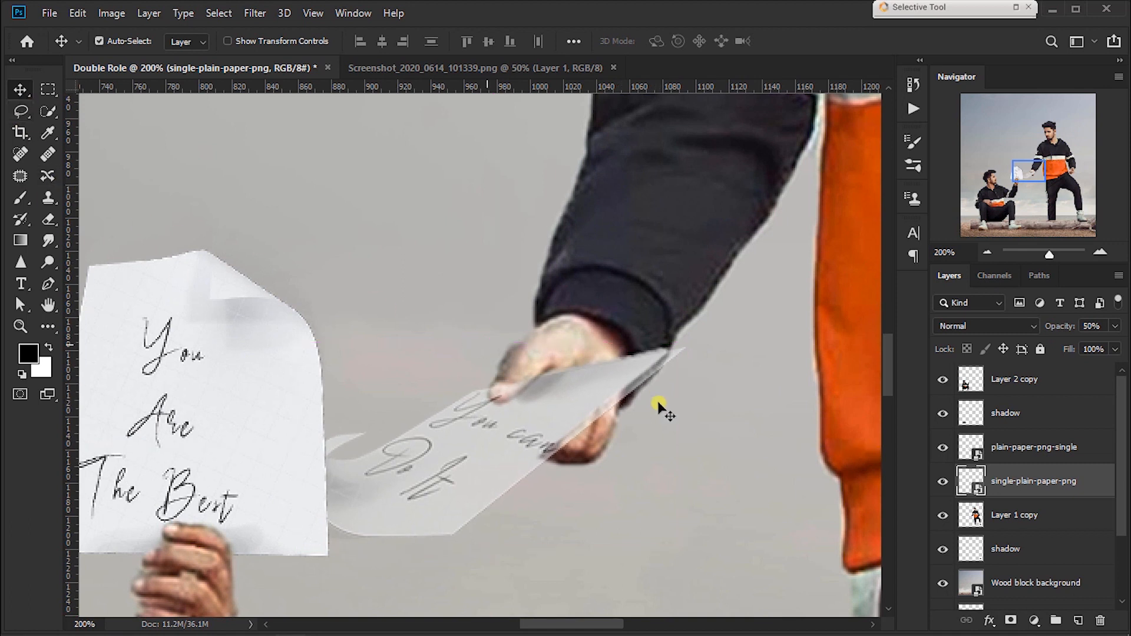
{"action": "key", "text": "ctrl+t"}
{"action": "left_click_drag", "start_coordinate": [737, 376], "coordinate": [733, 364]}
{"action": "left_click_drag", "start_coordinate": [634, 404], "coordinate": [621, 416]}
{"action": "left_click_drag", "start_coordinate": [668, 350], "coordinate": [672, 336]}
{"action": "left_click_drag", "start_coordinate": [651, 391], "coordinate": [645, 391]}
{"action": "key", "text": "Return"}
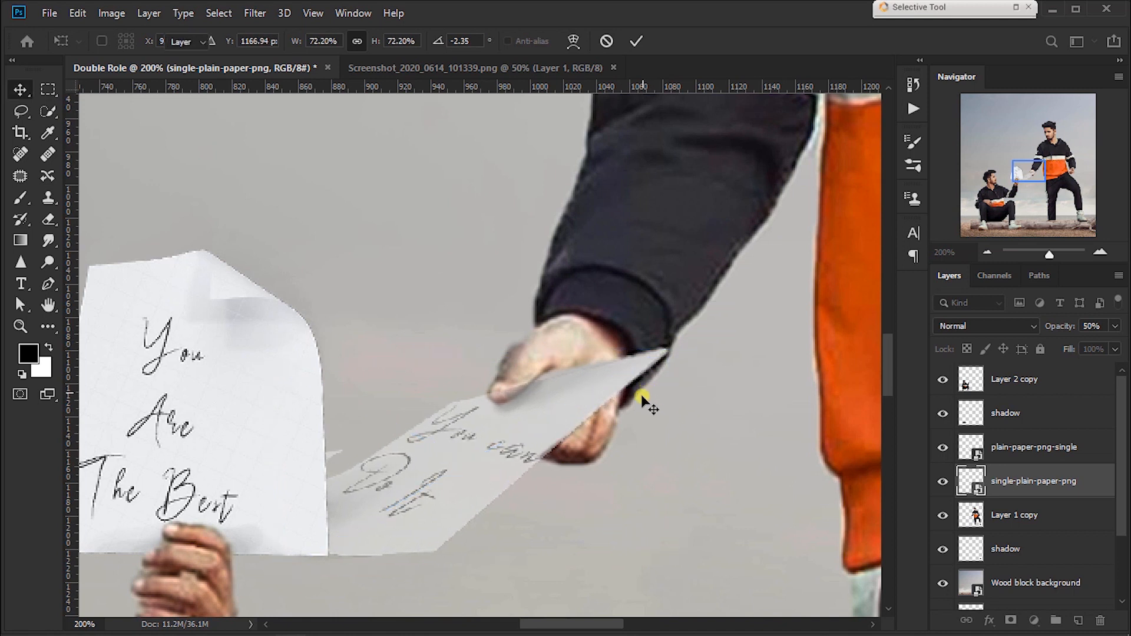
Step: Adjust the semi-transparent sheet's rotation to -1.16° and nudge it slightly up within the standing man's grip
{"action": "key", "text": "ctrl+t"}
{"action": "left_click_drag", "start_coordinate": [740, 372], "coordinate": [747, 363]}
{"action": "left_click_drag", "start_coordinate": [593, 440], "coordinate": [595, 437]}
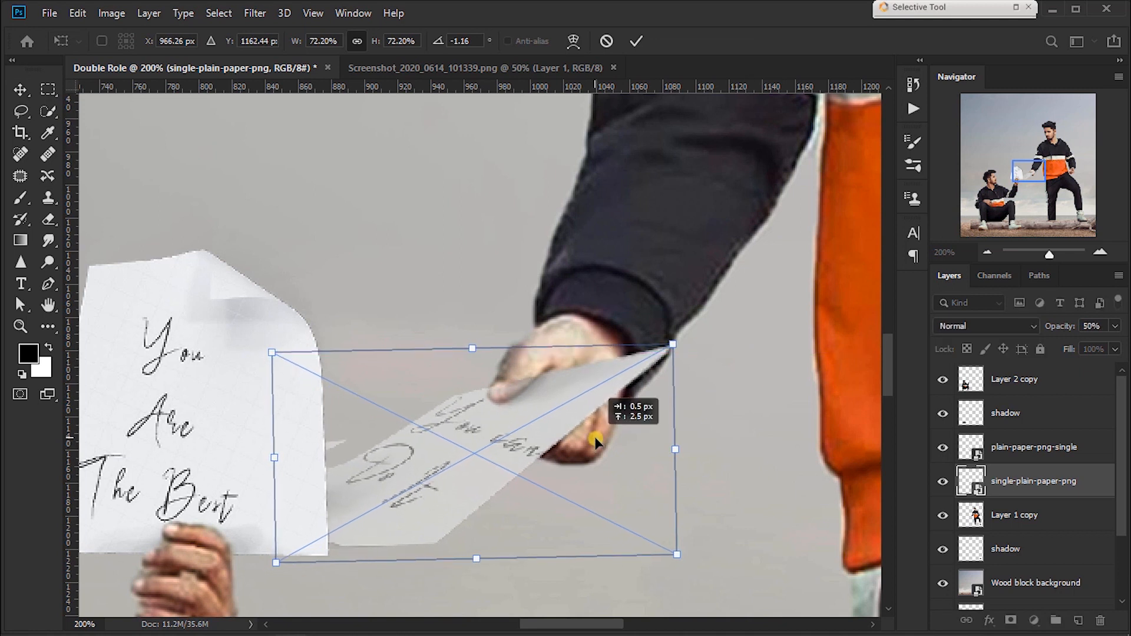
{"action": "key", "text": "Return"}
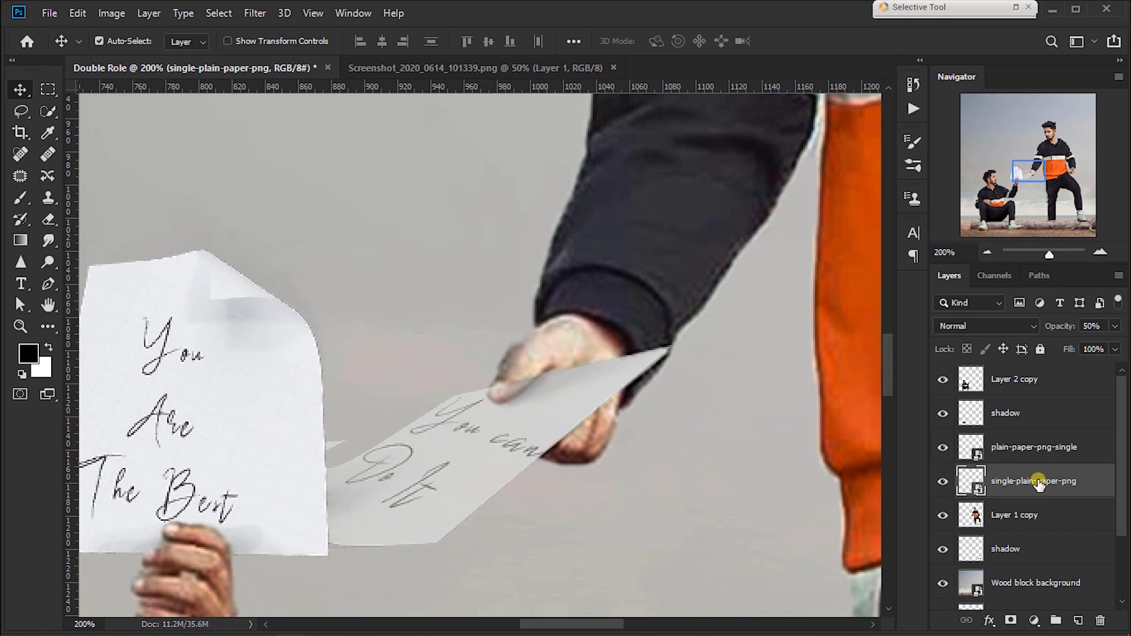
Step: Rasterize the single-plain-paper-png layer and add a layer mask to it
{"action": "right_click", "coordinate": [1081, 464]}
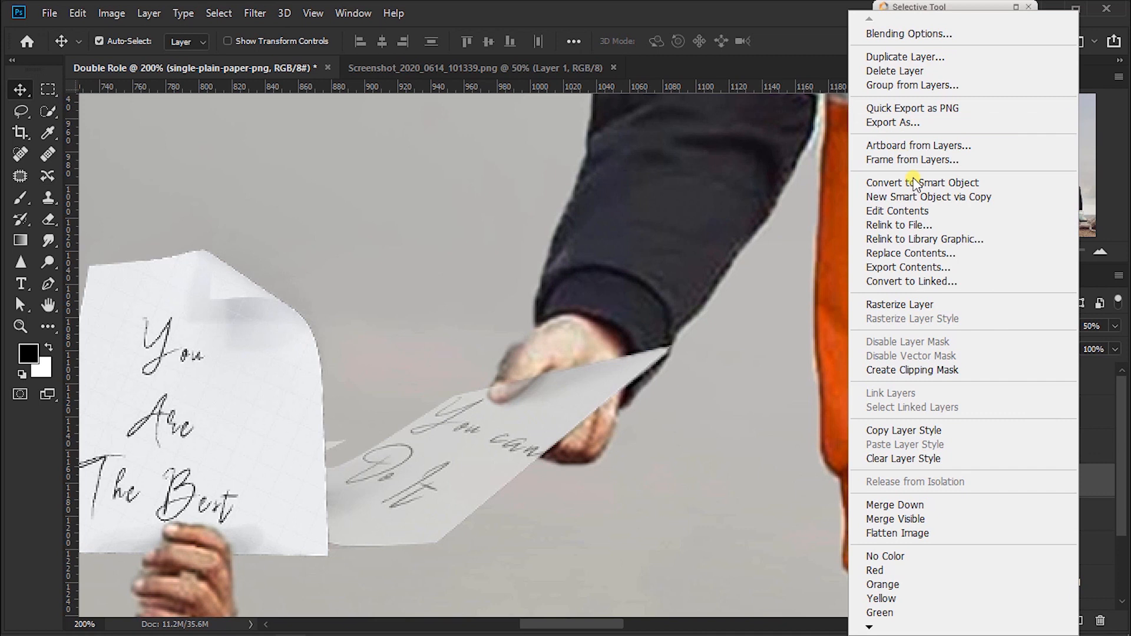
{"action": "left_click", "coordinate": [910, 304]}
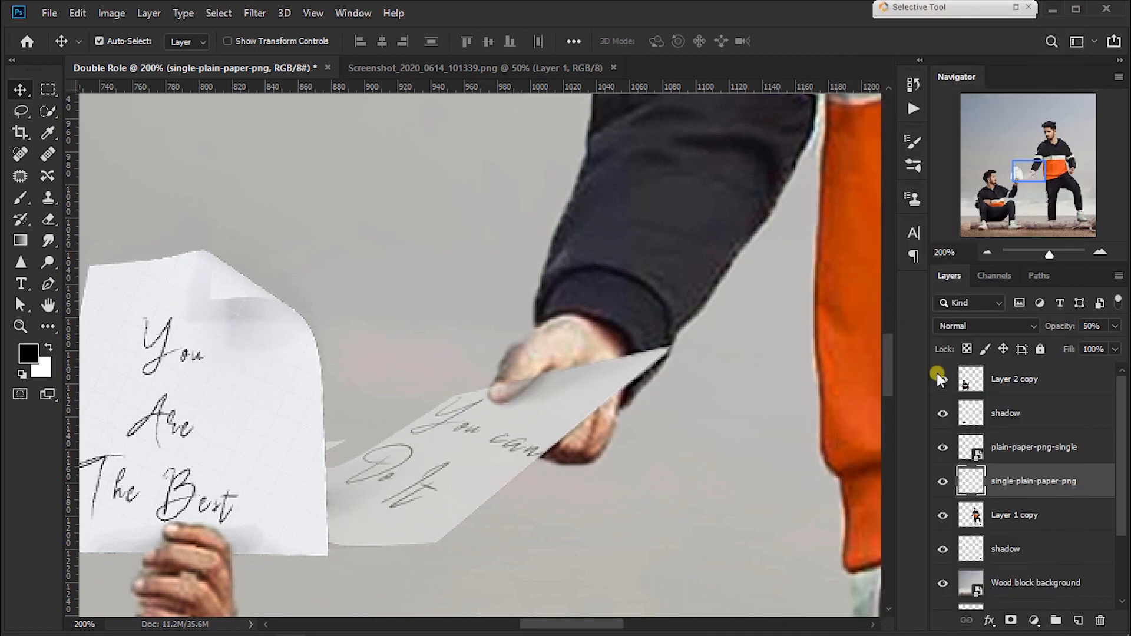
{"action": "left_click", "coordinate": [1011, 620]}
Step: Mask the paper off the standing man's thumb with a 10 px black brush and restore the layer's opacity to 100%
{"action": "scroll", "coordinate": [476, 342], "scroll_direction": "up", "scroll_amount": 1}
{"action": "key", "text": "b"}
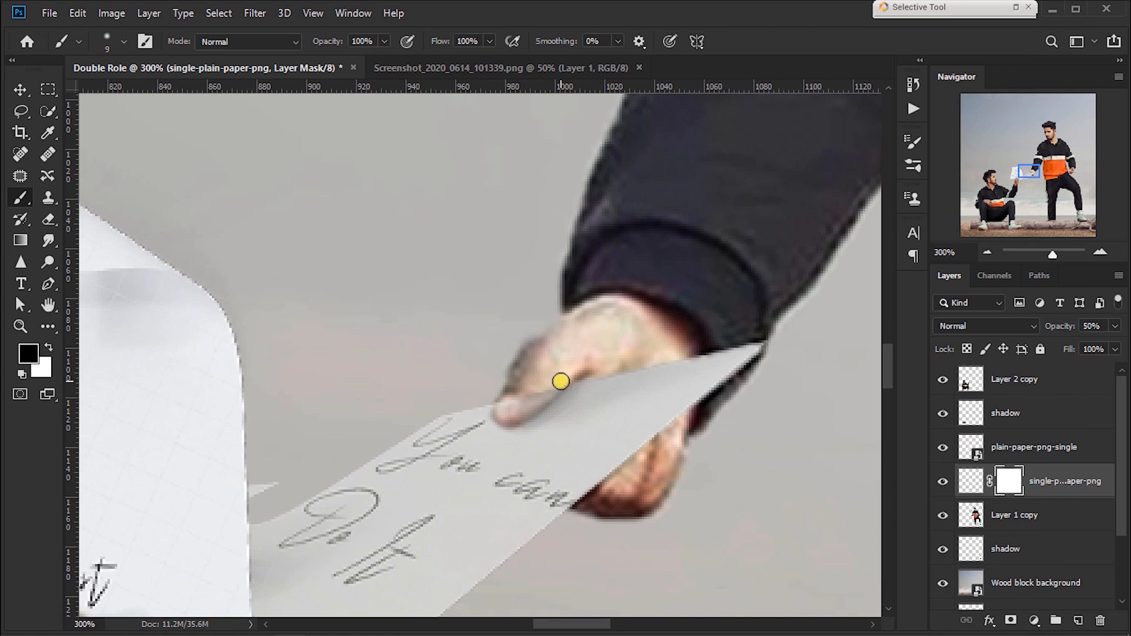
{"action": "key", "text": "bracketright"}
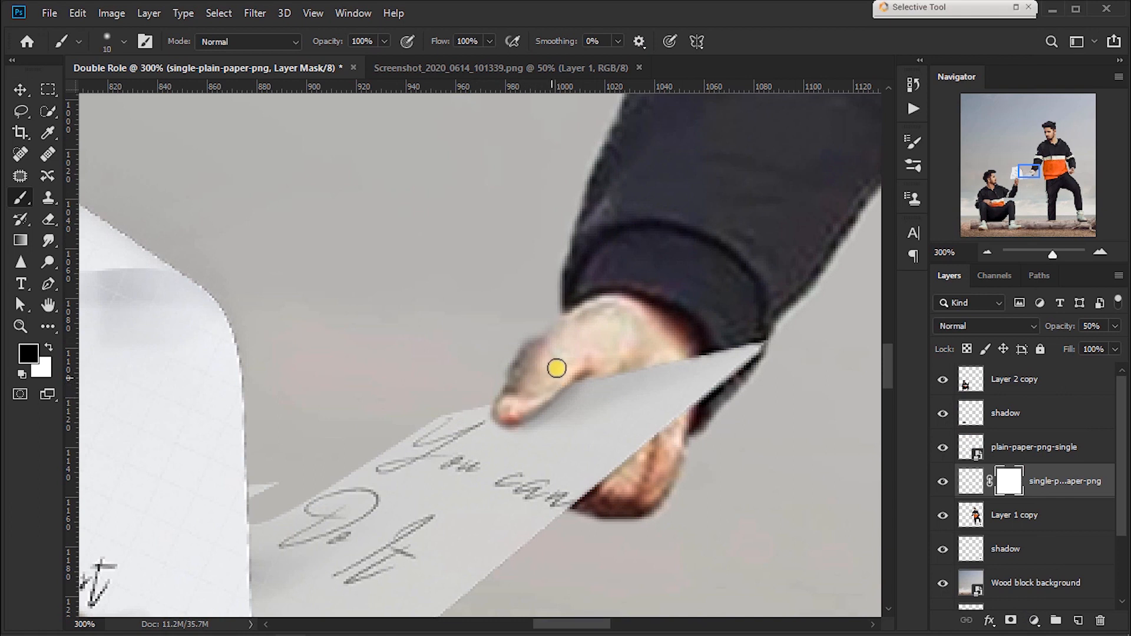
{"action": "left_click_drag", "start_coordinate": [1060, 331], "coordinate": [1090, 331]}
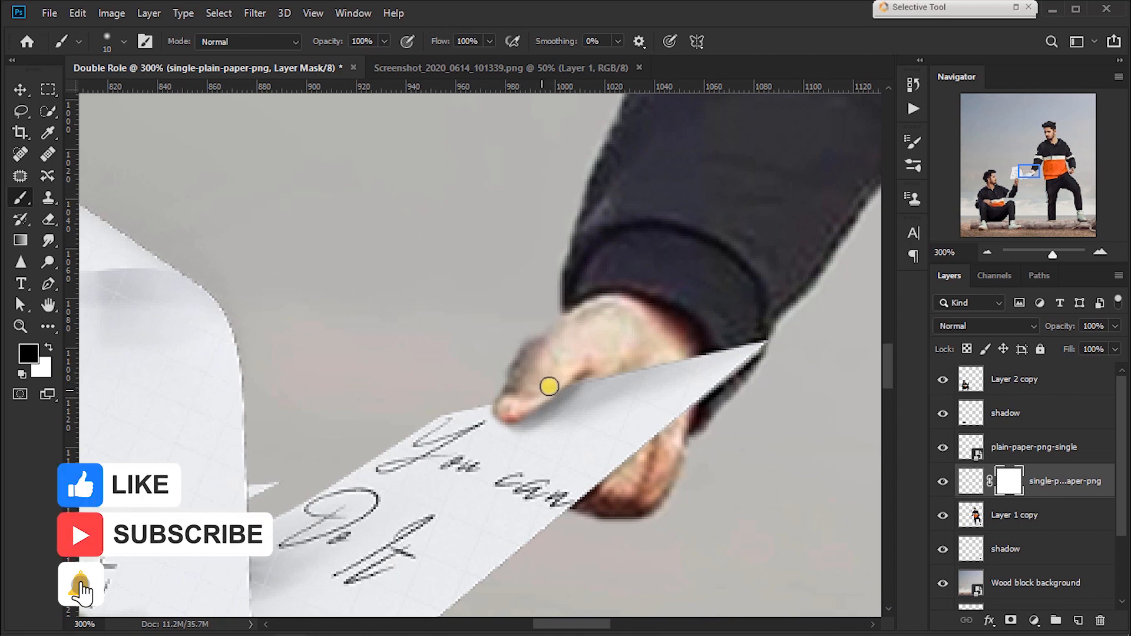
Step: Compare with the reference image Screenshot_2020_0614_101339.png, and shift Layer 2 copy, its shadow and plain-paper-png-single together slightly left
{"action": "scroll", "coordinate": [486, 379], "scroll_direction": "down", "scroll_amount": 10}
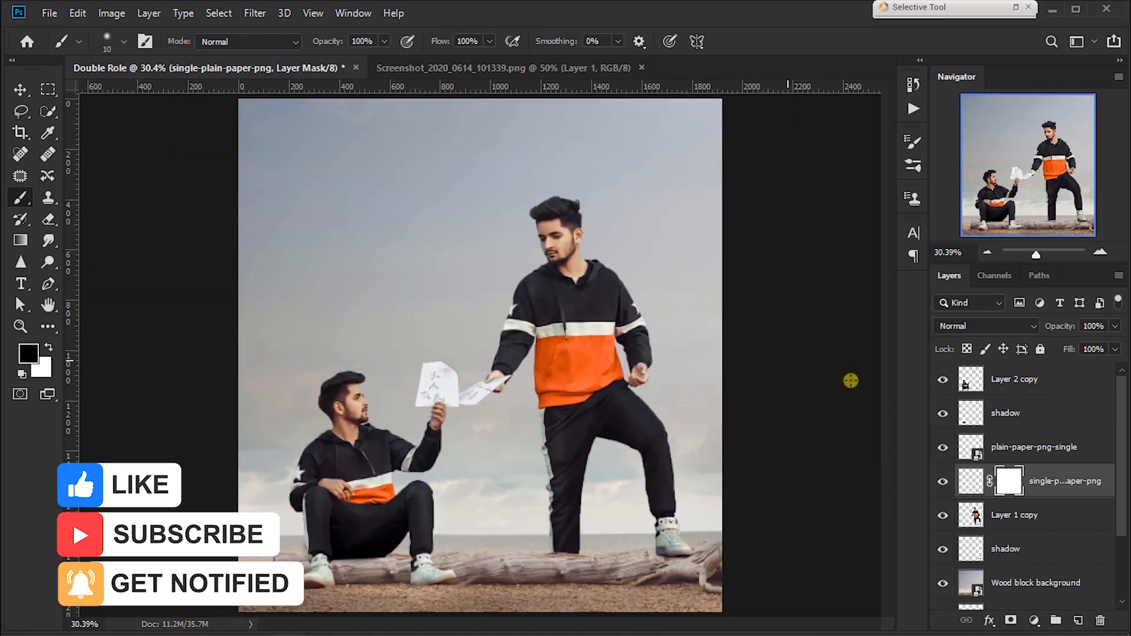
{"action": "left_click", "coordinate": [482, 70]}
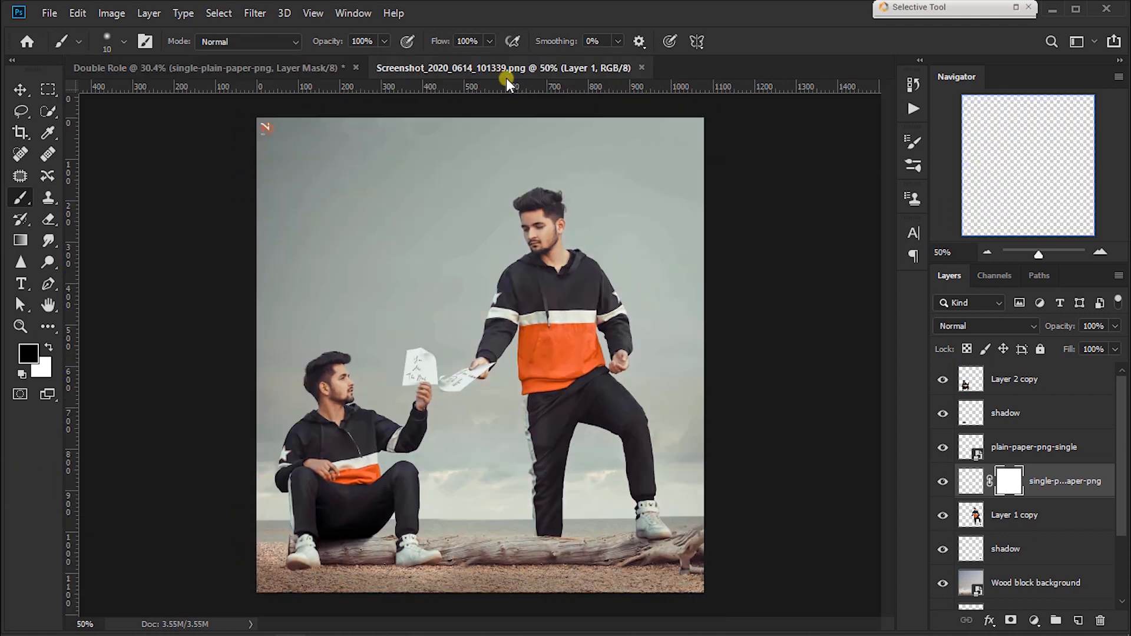
{"action": "left_click", "coordinate": [235, 68]}
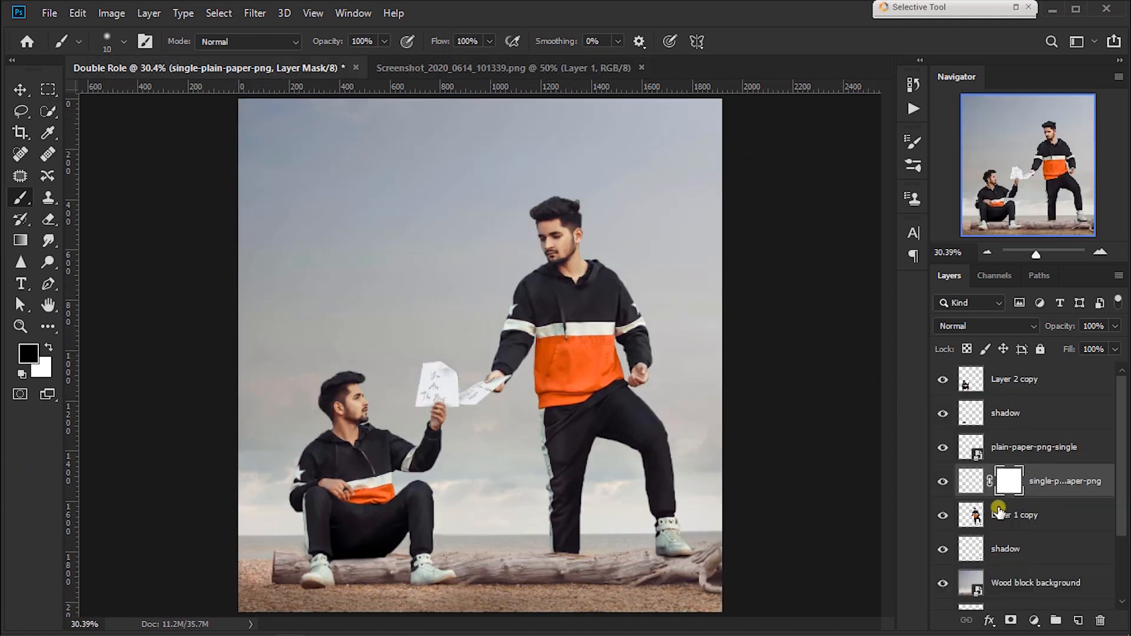
{"action": "left_click", "coordinate": [1012, 448]}
{"action": "left_click", "coordinate": [1014, 389], "text": "shift"}
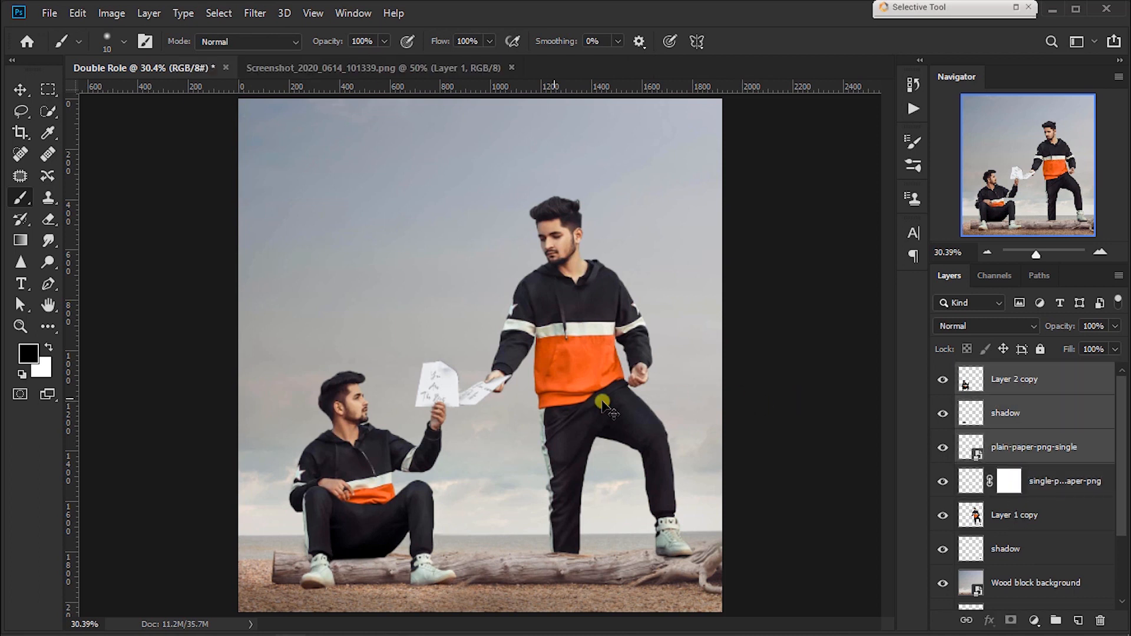
{"action": "key", "text": "ctrl+t"}
{"action": "key", "text": "Left"}
{"action": "key", "text": "Left"}
{"action": "key", "text": "Left"}
{"action": "key", "text": "Left"}
{"action": "key", "text": "Left"}
{"action": "key", "text": "Left"}
{"action": "key", "text": "Left"}
{"action": "key", "text": "Left"}
{"action": "key", "text": "Return"}
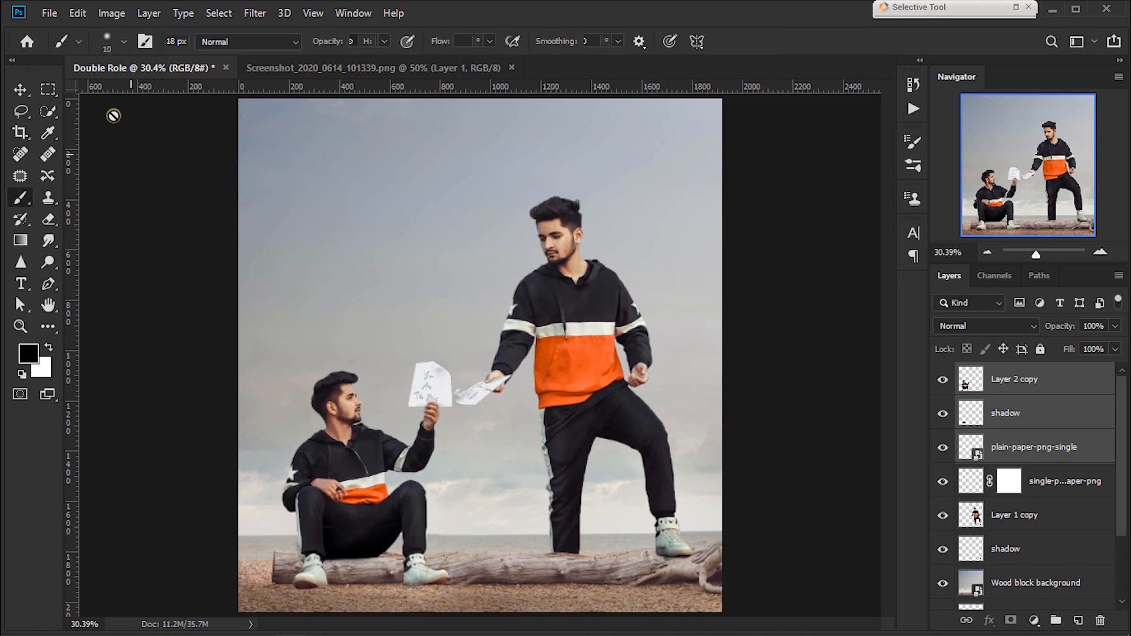
Step: Check the composite and stamp all visible layers into a new merged layer above Layer 2 copy
{"action": "left_click", "coordinate": [20, 90]}
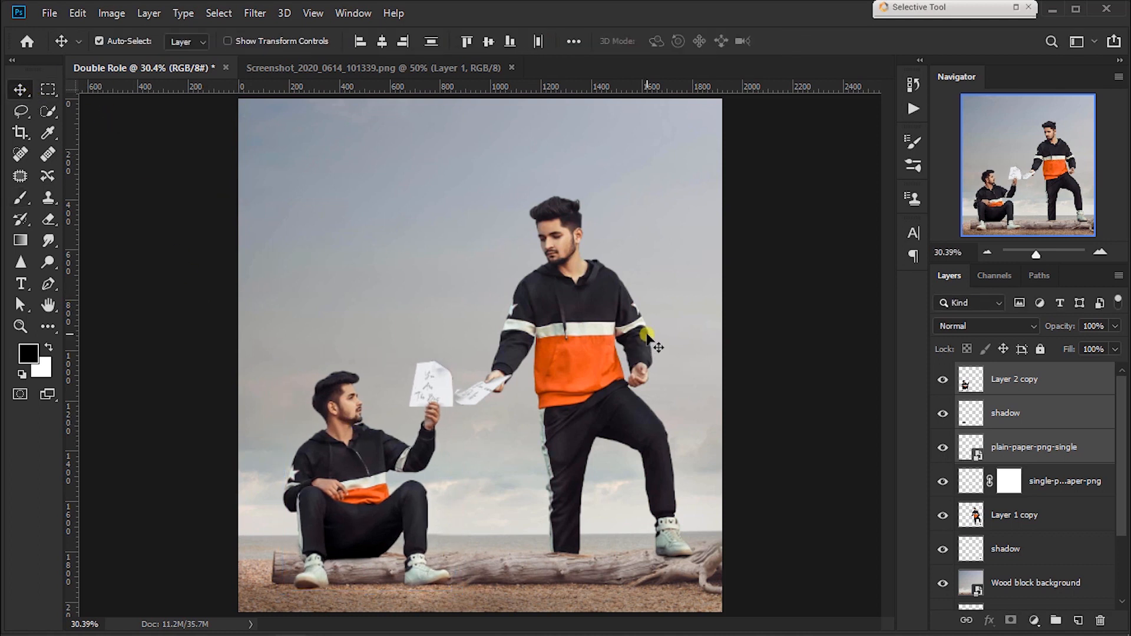
{"action": "left_click", "coordinate": [1064, 386]}
{"action": "key", "text": "ctrl+minus"}
{"action": "key", "text": "ctrl+minus"}
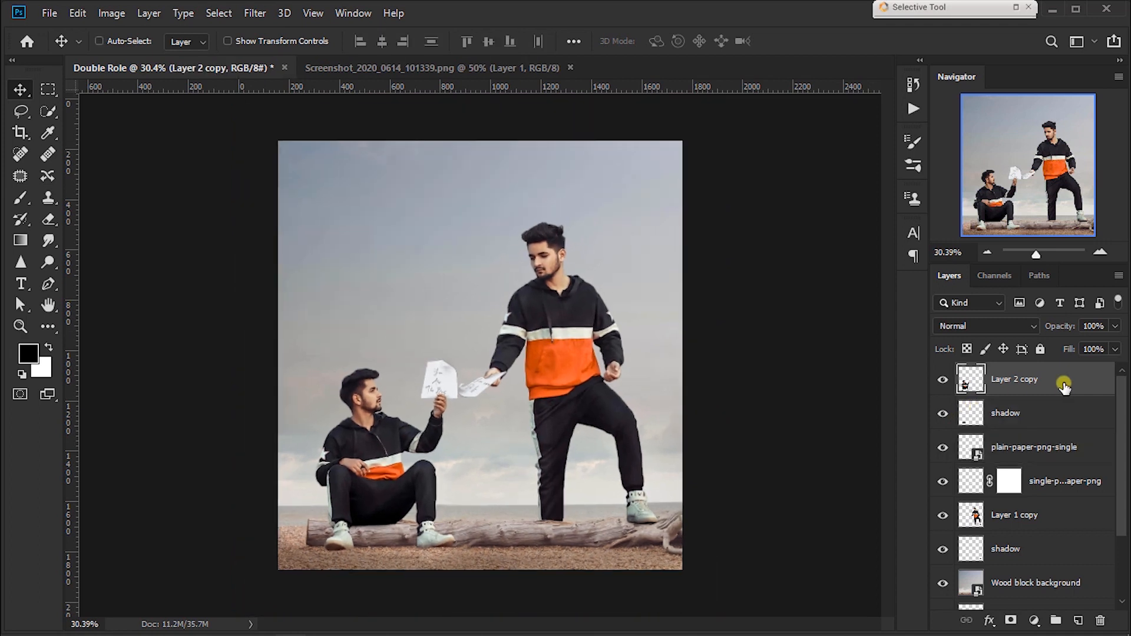
{"action": "key", "text": "ctrl+plus"}
{"action": "key", "text": "ctrl+plus"}
{"action": "key", "text": "ctrl+plus"}
{"action": "left_click_drag", "start_coordinate": [542, 441], "coordinate": [567, 459]}
{"action": "key", "text": "ctrl+0"}
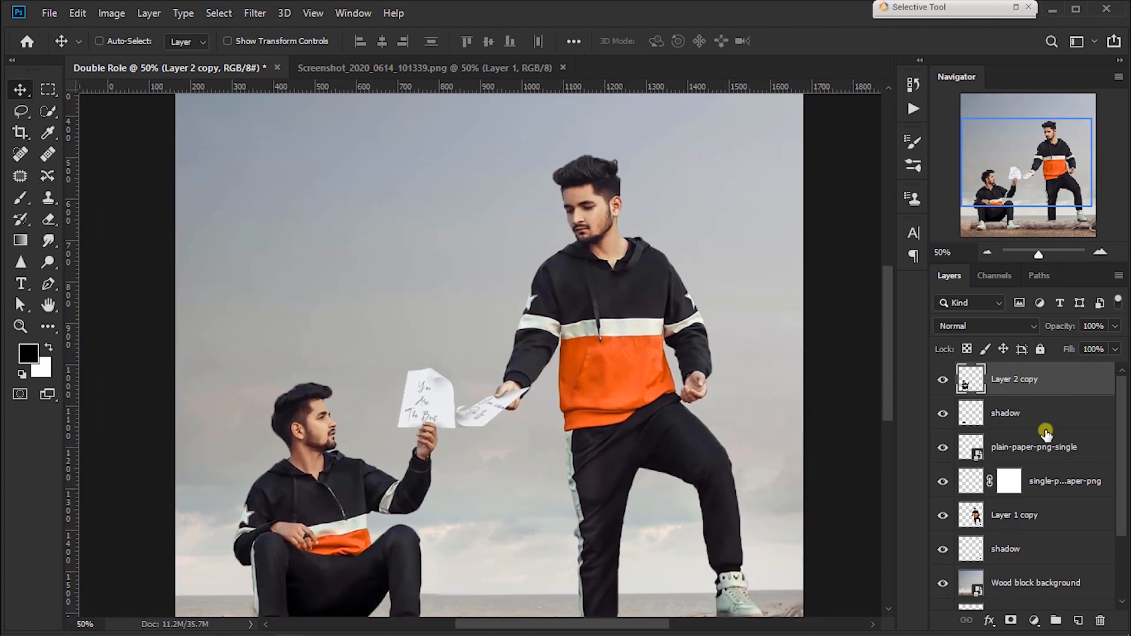
{"action": "key", "text": "ctrl+alt+shift+e"}
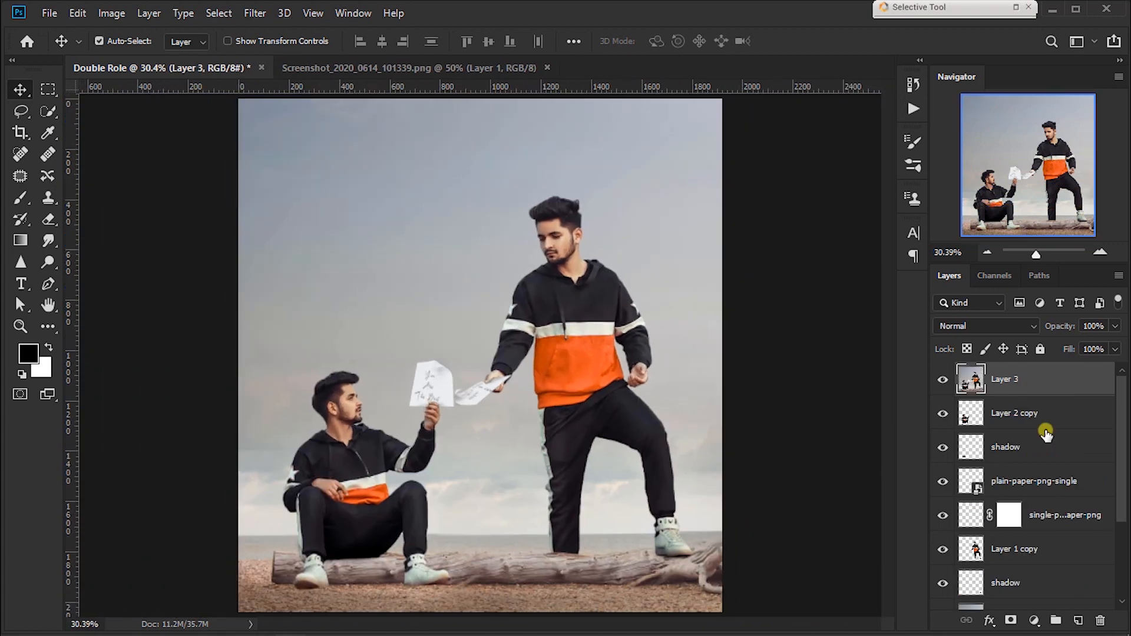
Step: Open the merged layer in the Camera Raw Filter and draw a radial filter around both men to darken the image edges
{"action": "left_click", "coordinate": [255, 14]}
{"action": "left_click", "coordinate": [262, 110]}
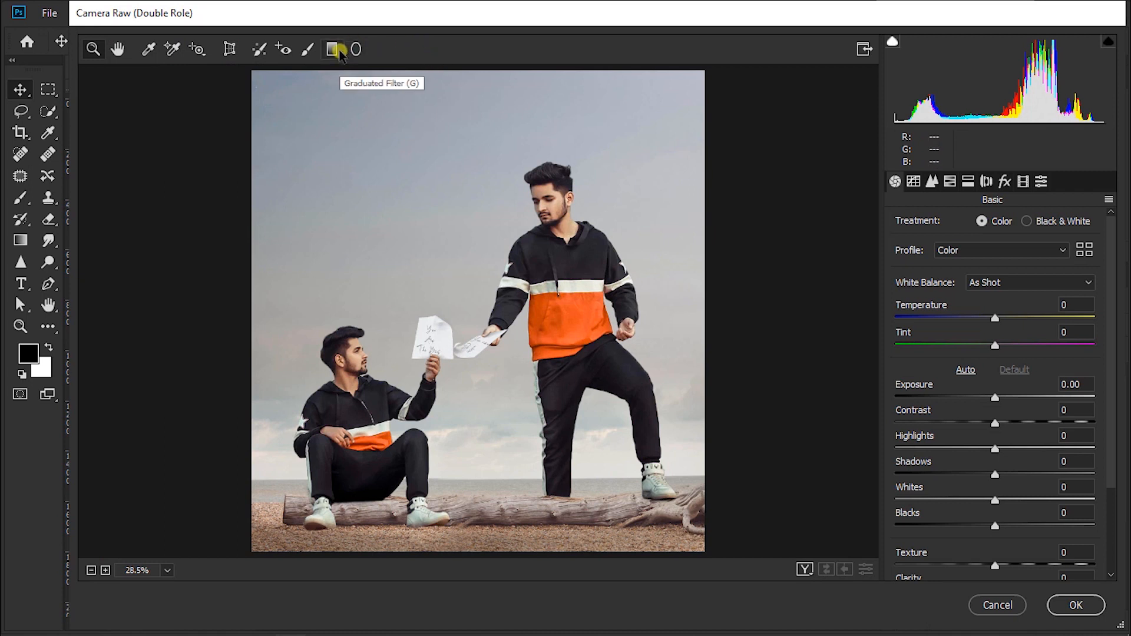
{"action": "left_click", "coordinate": [354, 50]}
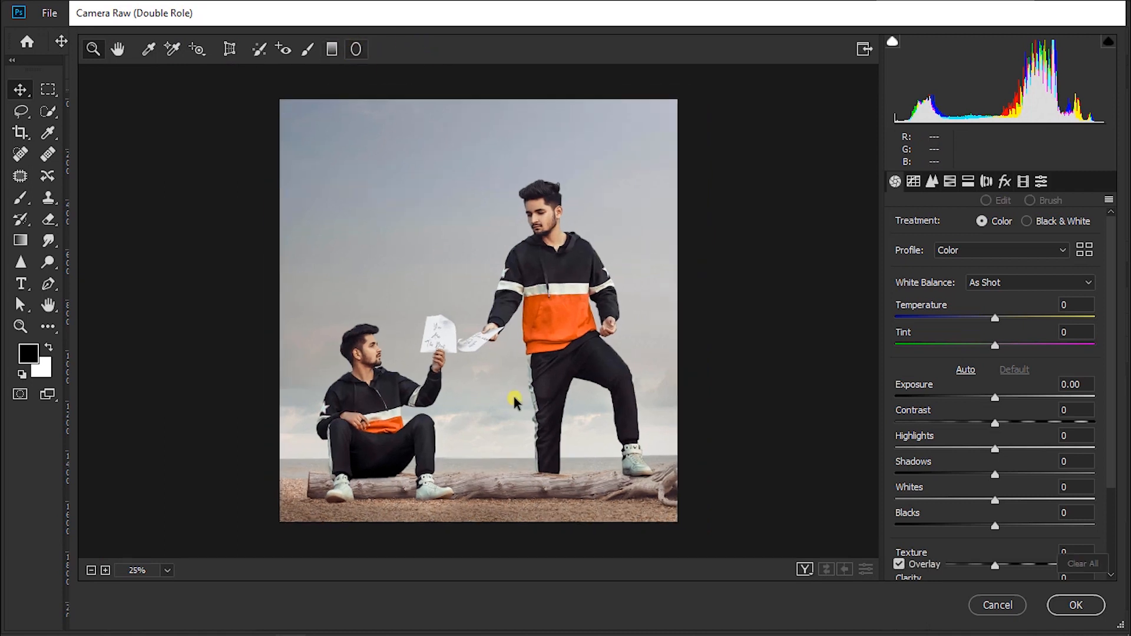
{"action": "left_click_drag", "start_coordinate": [456, 321], "coordinate": [660, 554]}
{"action": "left_click_drag", "start_coordinate": [610, 397], "coordinate": [624, 360]}
{"action": "left_click", "coordinate": [118, 49]}
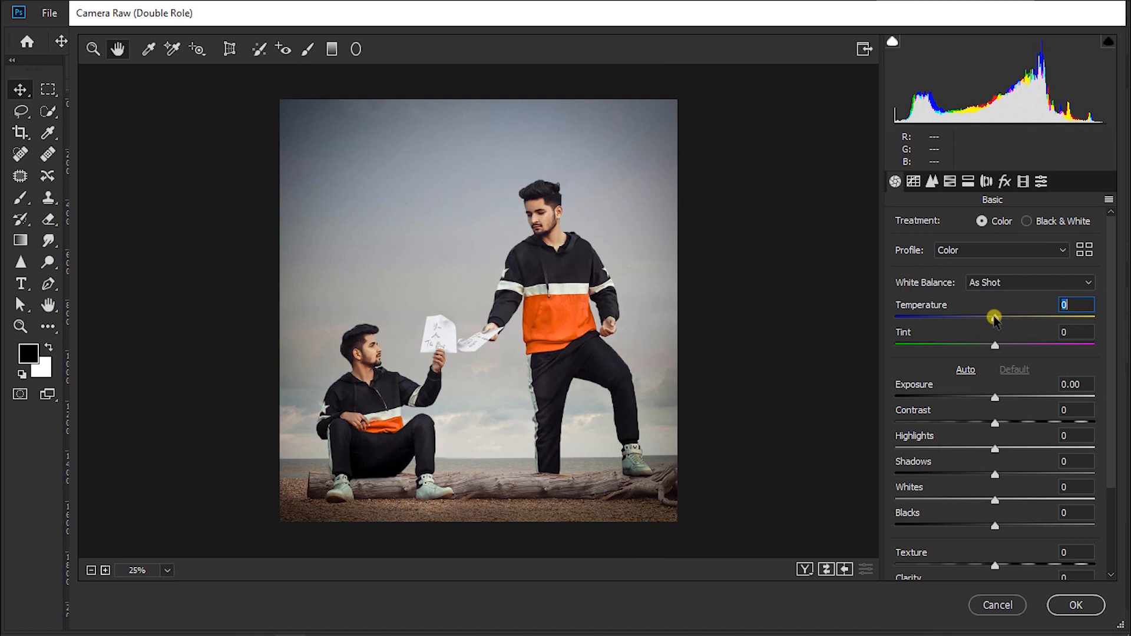
Step: Set the basic adjustments to Temperature -5, Exposure +0.30, Contrast +22, Whites +9 and Texture +6
{"action": "left_click_drag", "start_coordinate": [994, 318], "coordinate": [990, 318]}
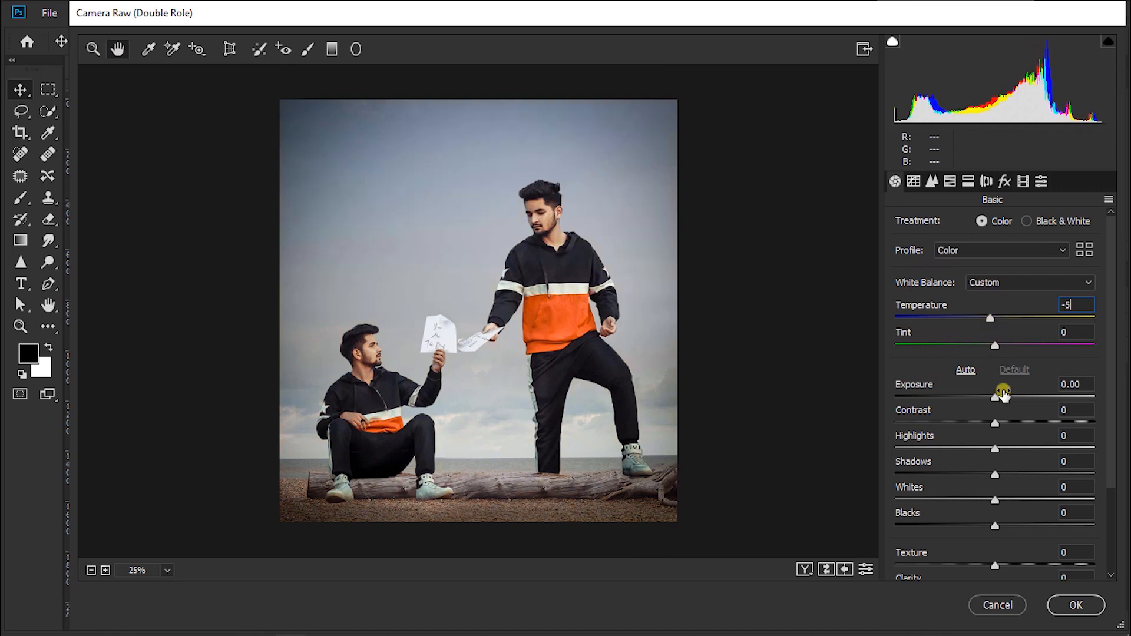
{"action": "left_click_drag", "start_coordinate": [996, 403], "coordinate": [1017, 425]}
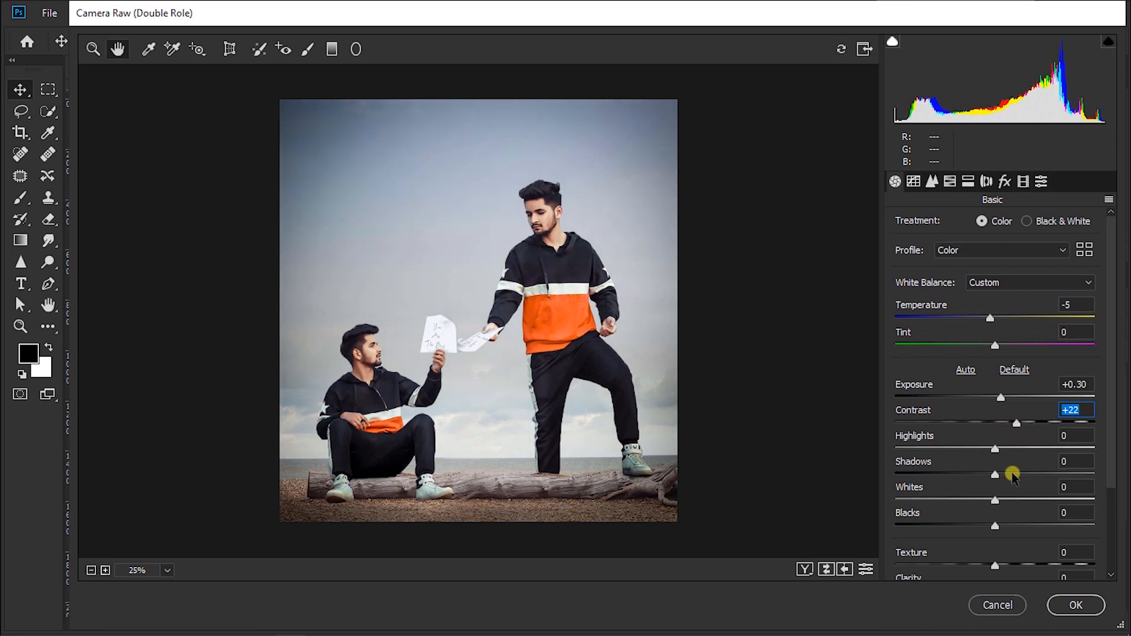
{"action": "left_click_drag", "start_coordinate": [996, 503], "coordinate": [1005, 502]}
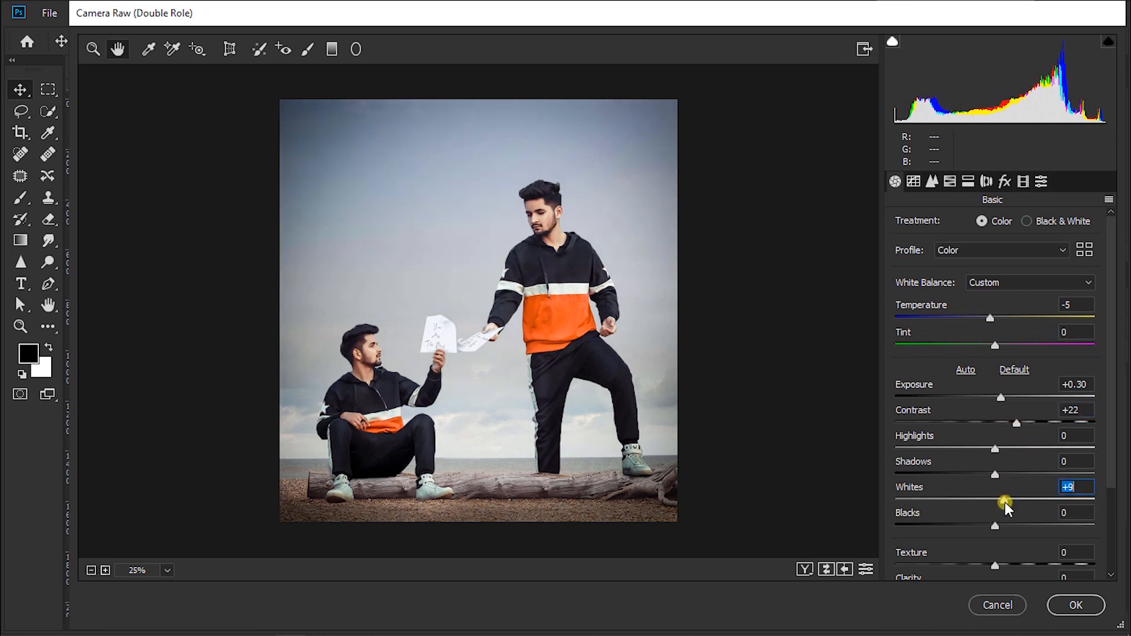
{"action": "left_click_drag", "start_coordinate": [1002, 566], "coordinate": [1000, 567]}
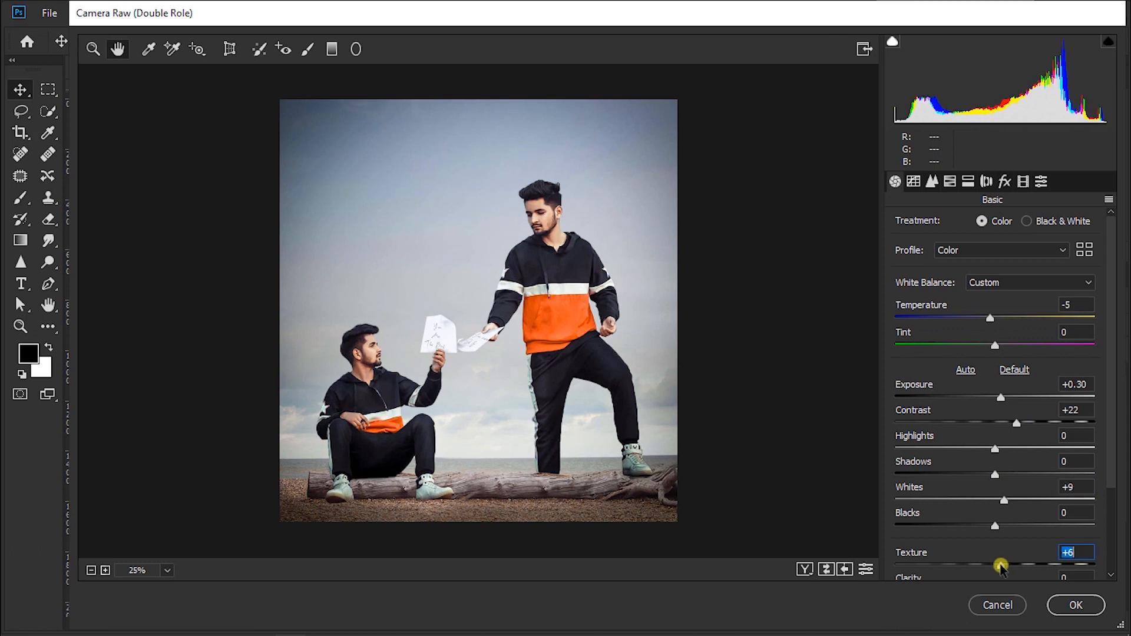
Step: Set Vibrance to +10 and Dehaze to +10 in the basic adjustments
{"action": "scroll", "coordinate": [1001, 512], "scroll_direction": "down", "scroll_amount": 3}
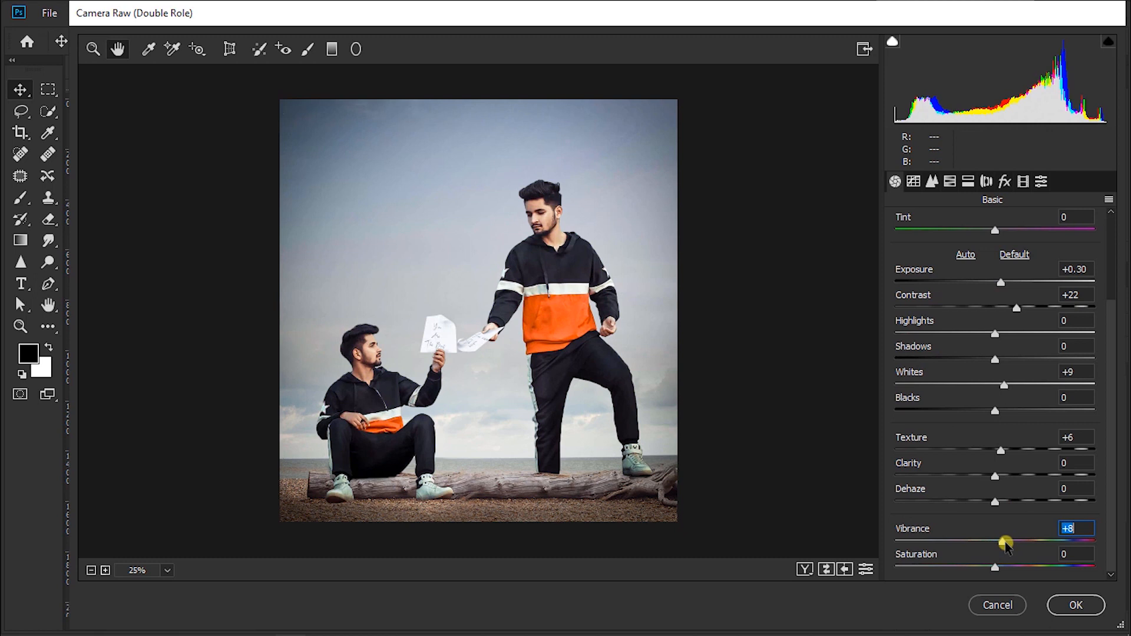
{"action": "left_click_drag", "start_coordinate": [1005, 544], "coordinate": [1007, 542]}
{"action": "left_click_drag", "start_coordinate": [994, 502], "coordinate": [989, 506]}
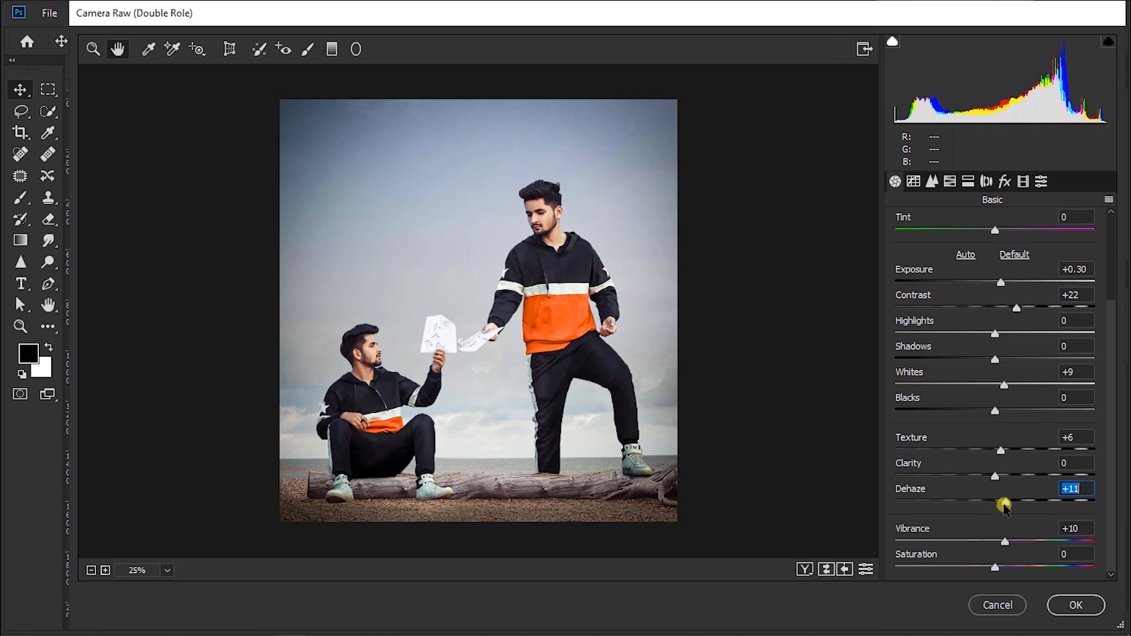
{"action": "left_click_drag", "start_coordinate": [1004, 505], "coordinate": [1003, 505]}
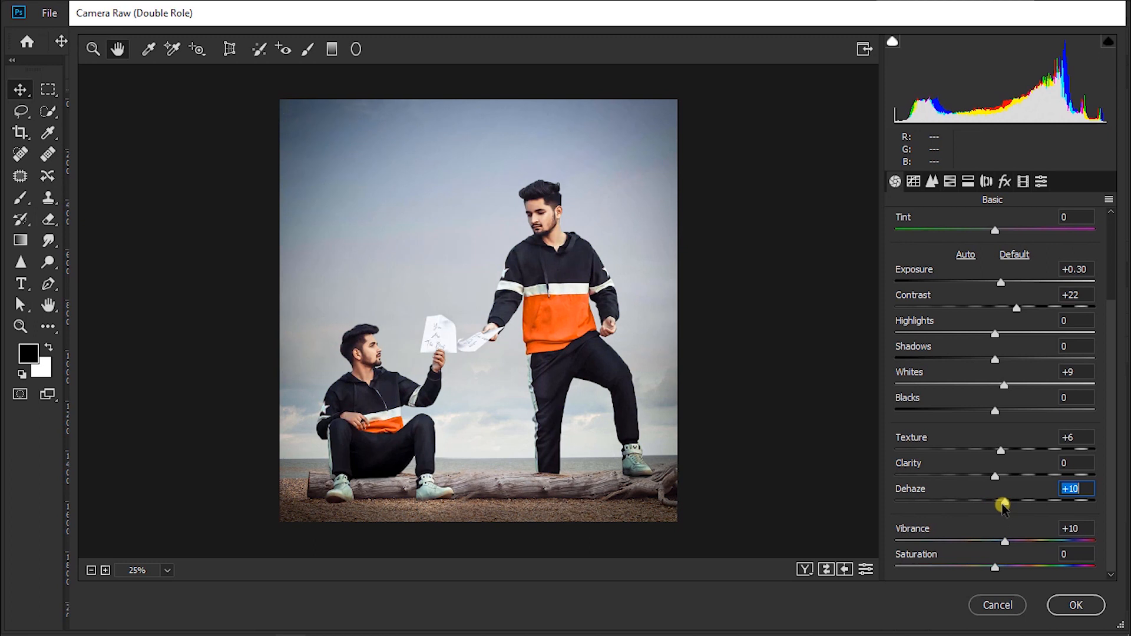
Step: Set the Blue Primary hue to -30 in the calibration settings and open the Split Toning settings
{"action": "left_click", "coordinate": [989, 181]}
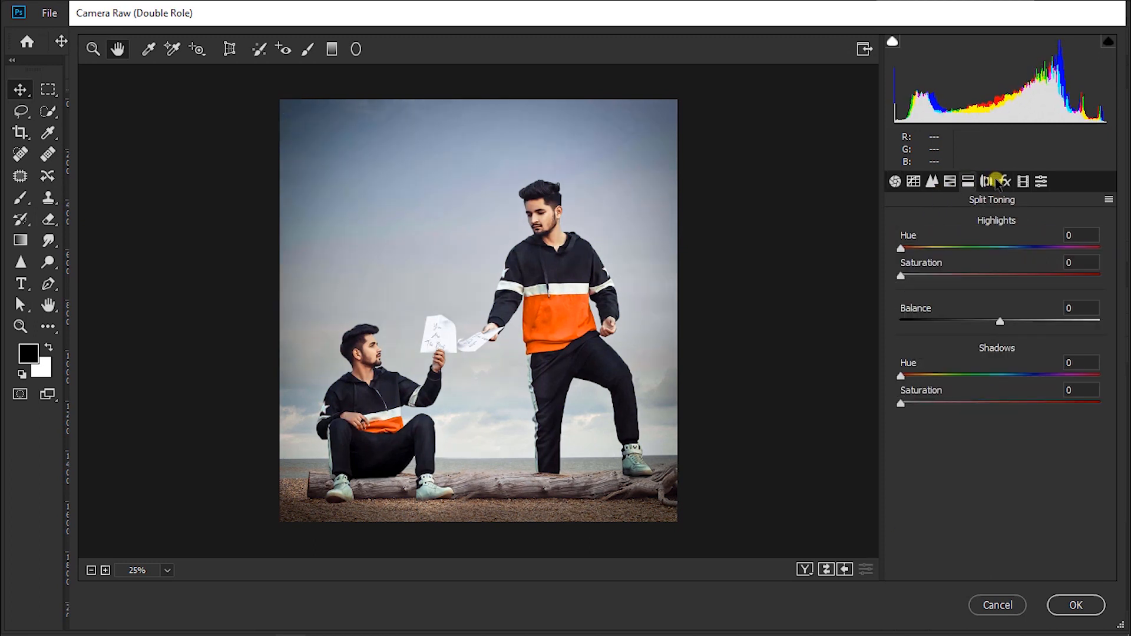
{"action": "left_click", "coordinate": [1023, 181]}
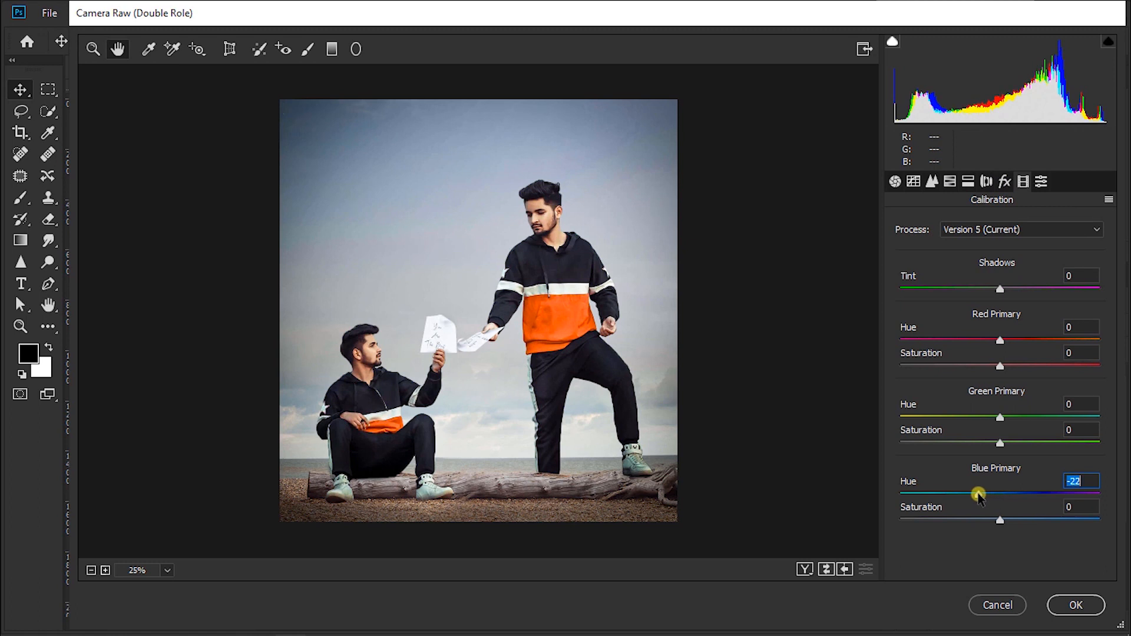
{"action": "type", "text": "-30"}
{"action": "left_click", "coordinate": [969, 183]}
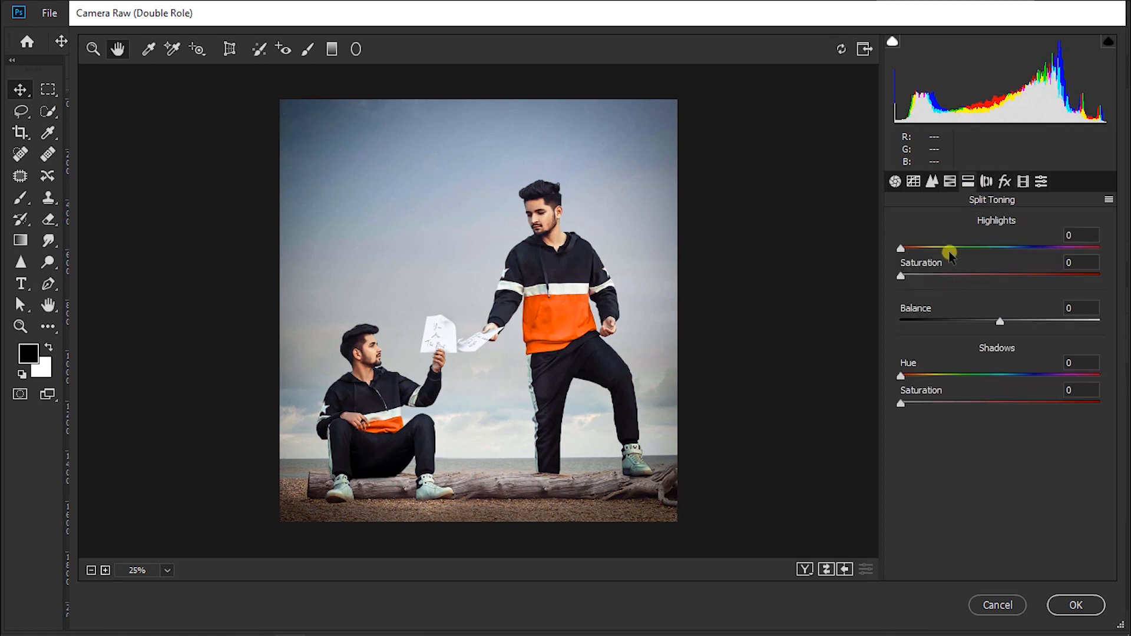
Step: Set the split toning highlights to Hue 108 and Saturation 25, and the shadows to Hue 189 and Saturation 8
{"action": "left_click", "coordinate": [942, 276]}
{"action": "left_click_drag", "start_coordinate": [932, 247], "coordinate": [961, 248]}
{"action": "left_click", "coordinate": [942, 276]}
{"action": "type", "text": "25"}
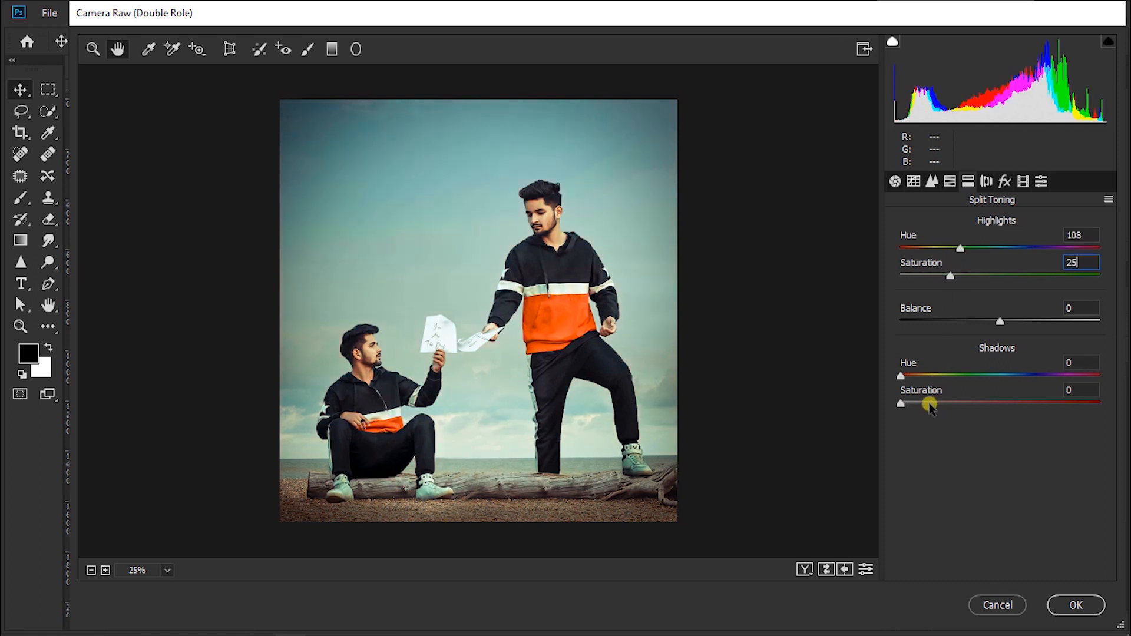
{"action": "left_click", "coordinate": [929, 403]}
{"action": "left_click_drag", "start_coordinate": [917, 377], "coordinate": [1005, 380]}
{"action": "left_click_drag", "start_coordinate": [929, 403], "coordinate": [916, 407]}
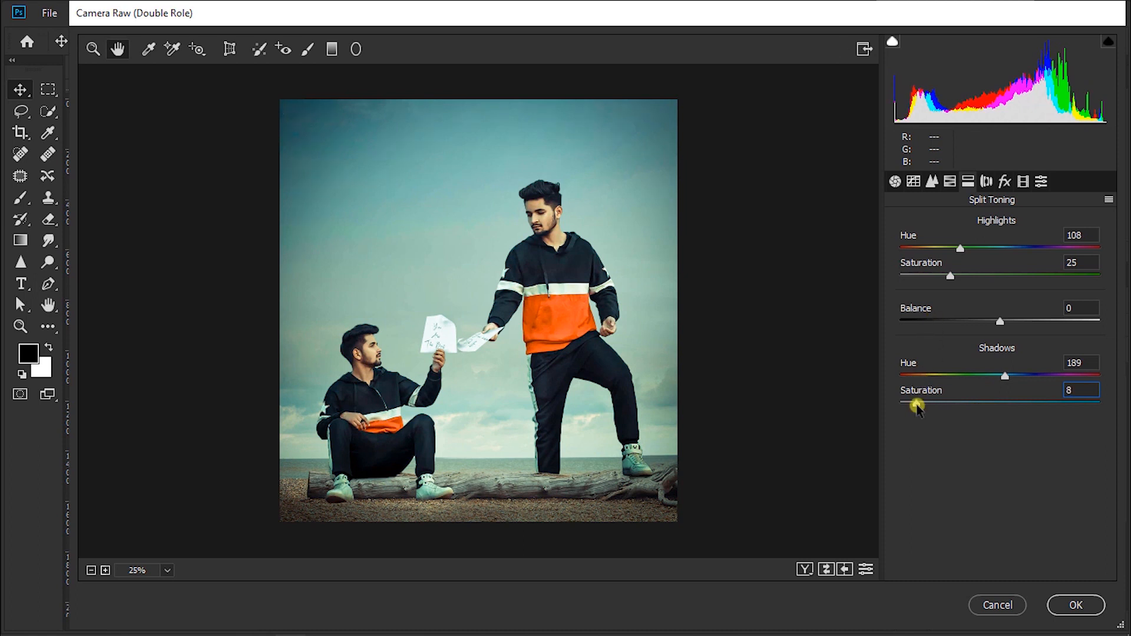
Step: On the Blue channel's point curve, anchor the lower quarter, lift the black end slightly and set an upper point at Input 192, Output 199
{"action": "left_click", "coordinate": [914, 180]}
{"action": "left_click", "coordinate": [959, 282]}
{"action": "left_click", "coordinate": [958, 338]}
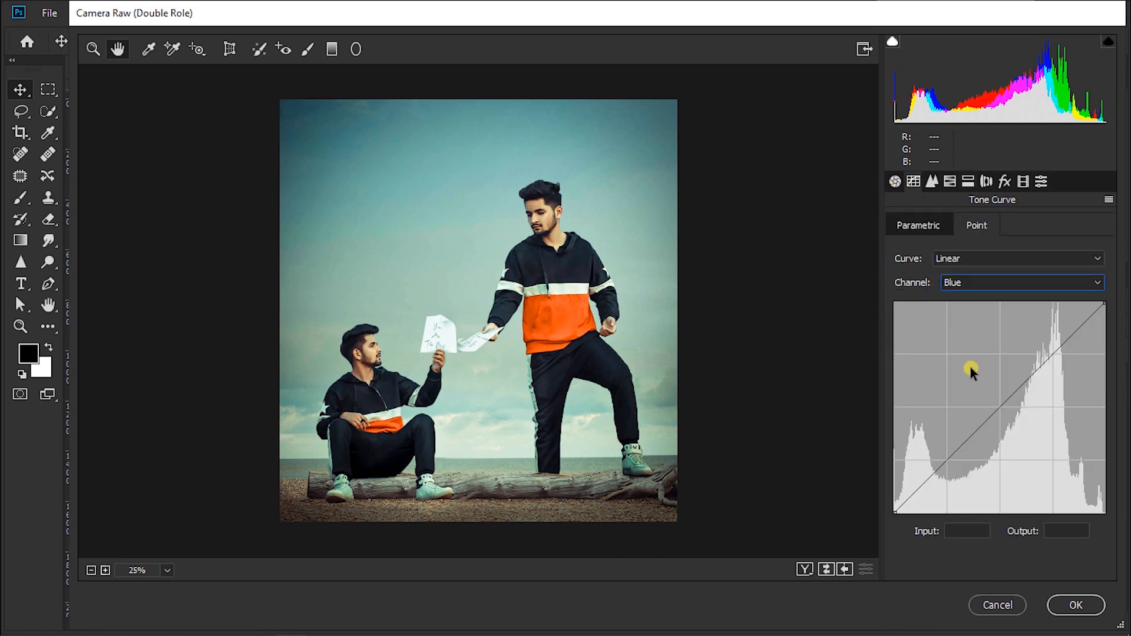
{"action": "left_click", "coordinate": [948, 459]}
{"action": "left_click", "coordinate": [896, 500]}
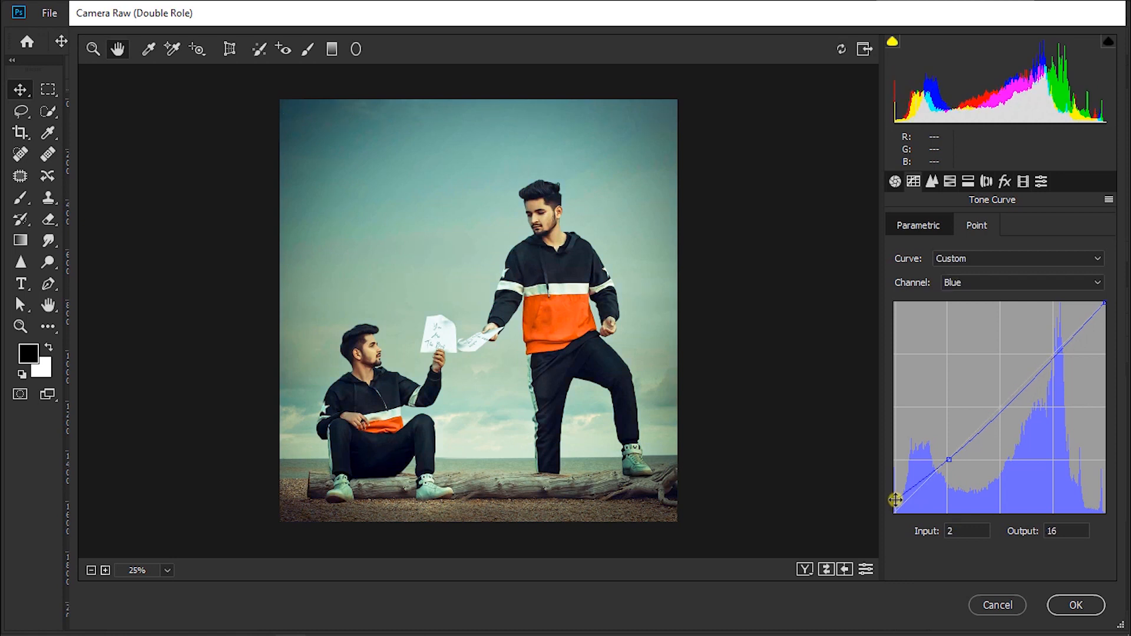
{"action": "left_click_drag", "start_coordinate": [1052, 356], "coordinate": [1052, 347]}
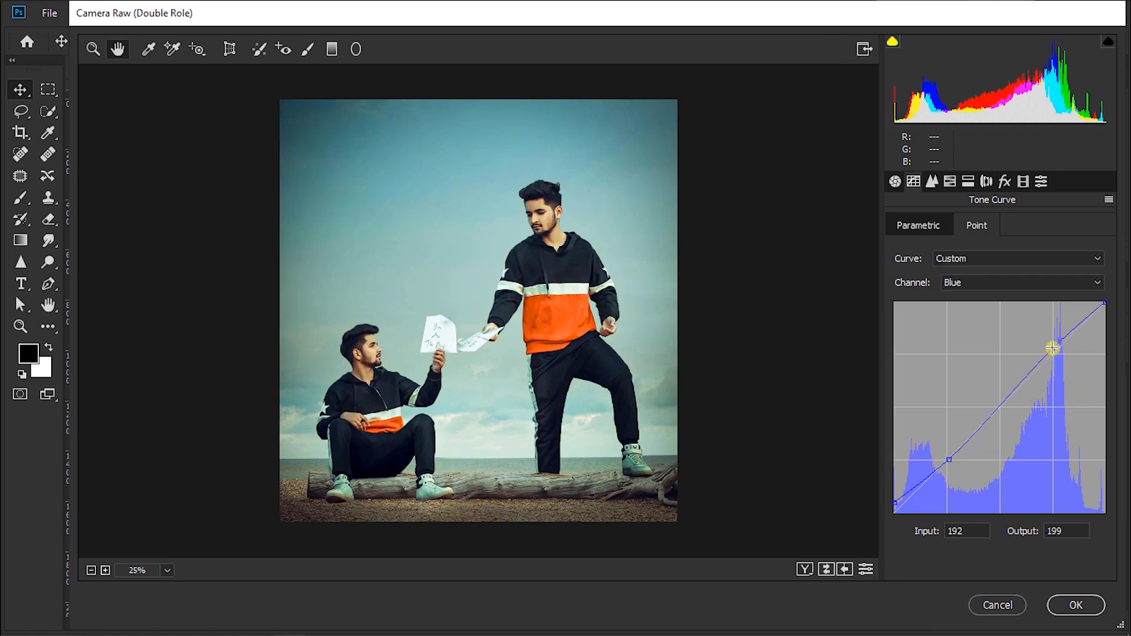
Step: Shape the Green point curve: anchor the lower quarter and midtones, lift black to Output 15, move white inward and set Input 195, Output 191
{"action": "left_click", "coordinate": [975, 289]}
{"action": "left_click", "coordinate": [960, 320]}
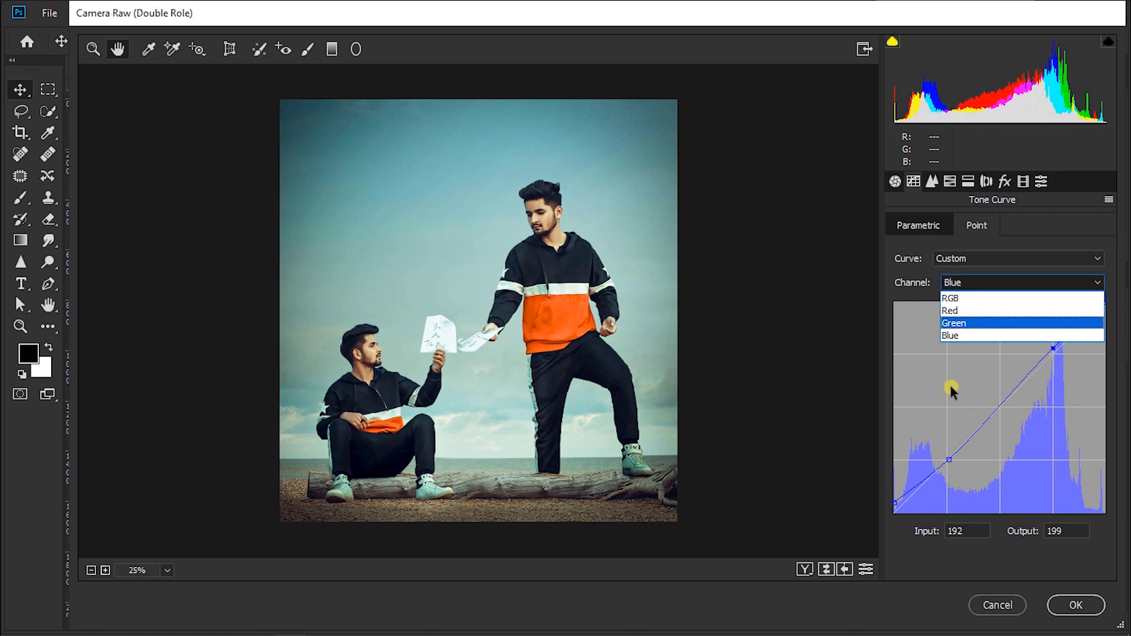
{"action": "left_click", "coordinate": [946, 459]}
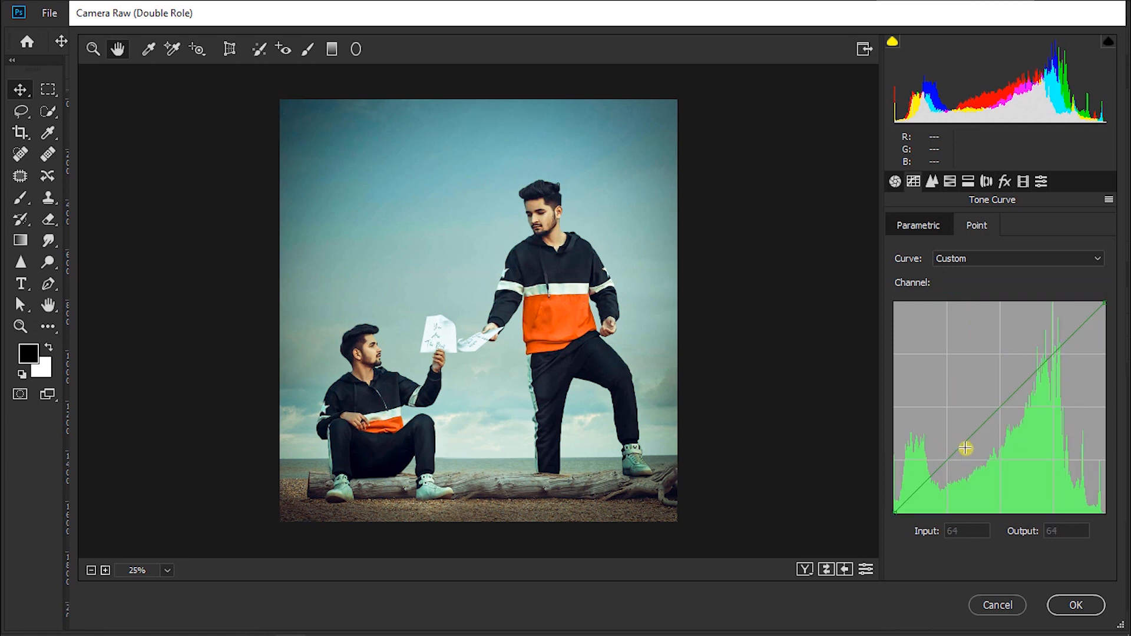
{"action": "left_click", "coordinate": [997, 406]}
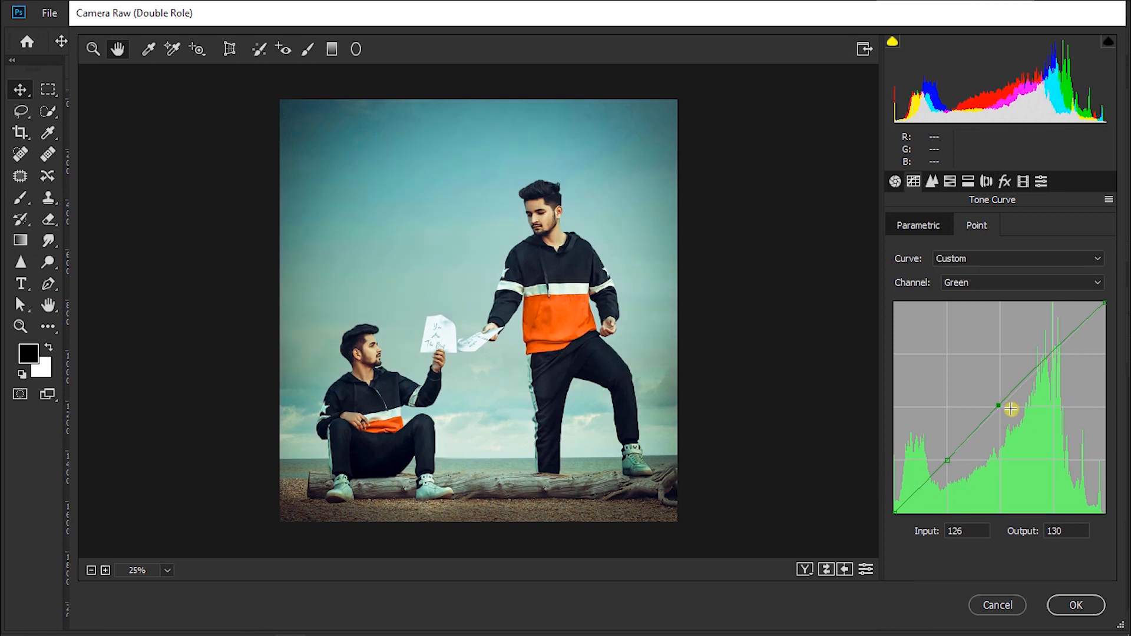
{"action": "left_click", "coordinate": [999, 407], "text": "ctrl"}
{"action": "left_click", "coordinate": [1001, 405]}
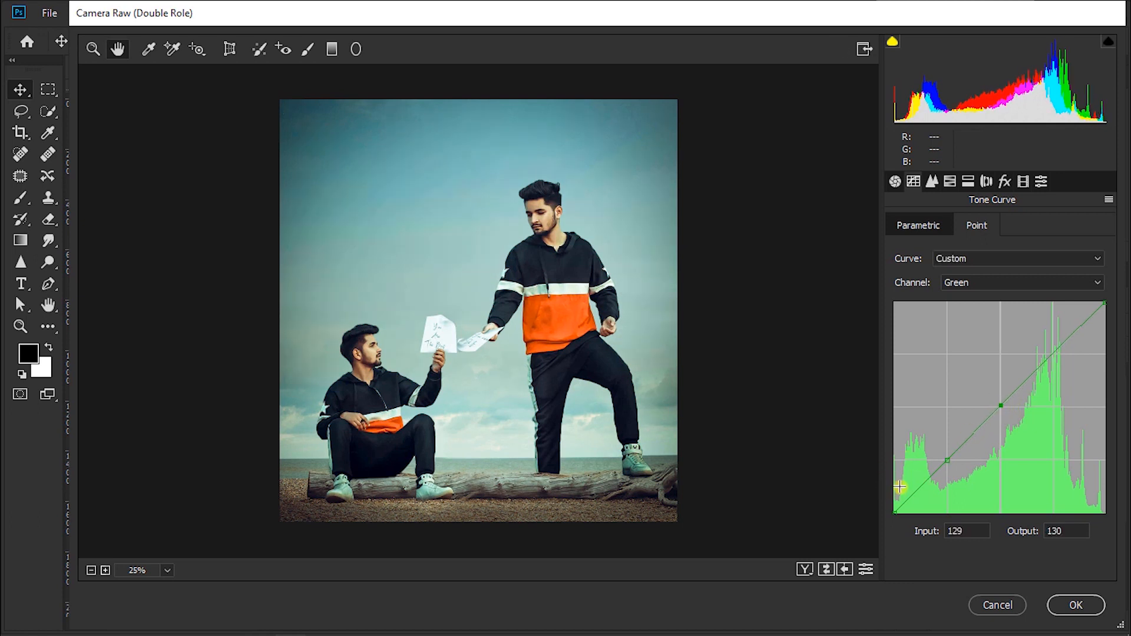
{"action": "left_click_drag", "start_coordinate": [894, 511], "coordinate": [886, 500]}
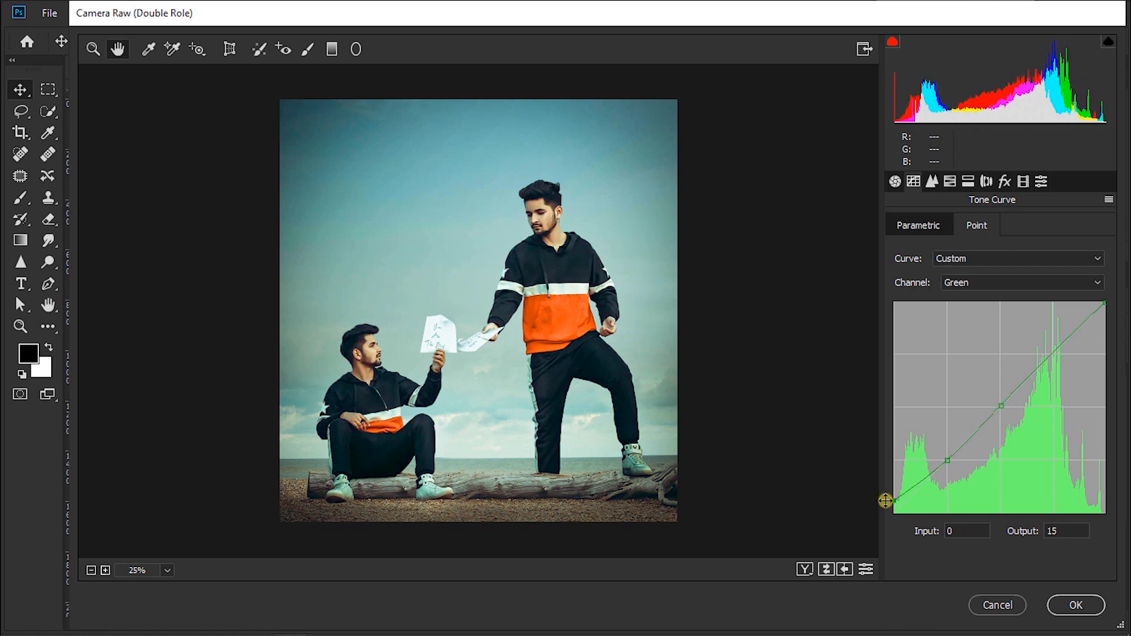
{"action": "left_click_drag", "start_coordinate": [1104, 302], "coordinate": [1087, 292]}
{"action": "left_click_drag", "start_coordinate": [1052, 352], "coordinate": [1054, 355]}
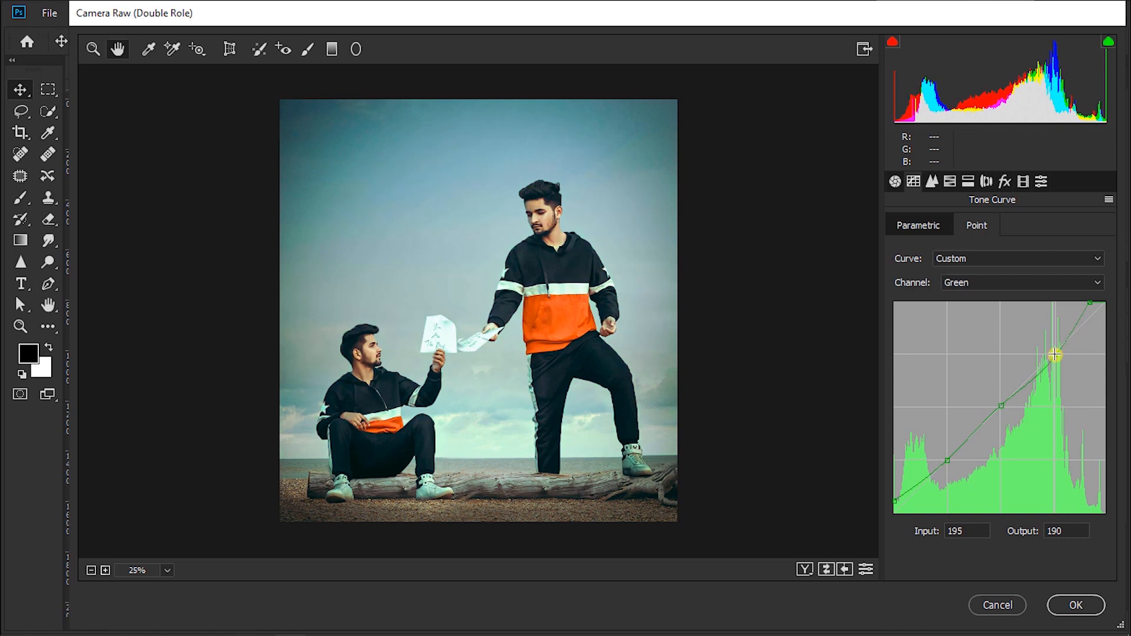
Step: On the RGB point curve, anchor the lower quarter, pull the white end slightly inward and set a highlight point at Input 215, Output 223
{"action": "left_click", "coordinate": [957, 283]}
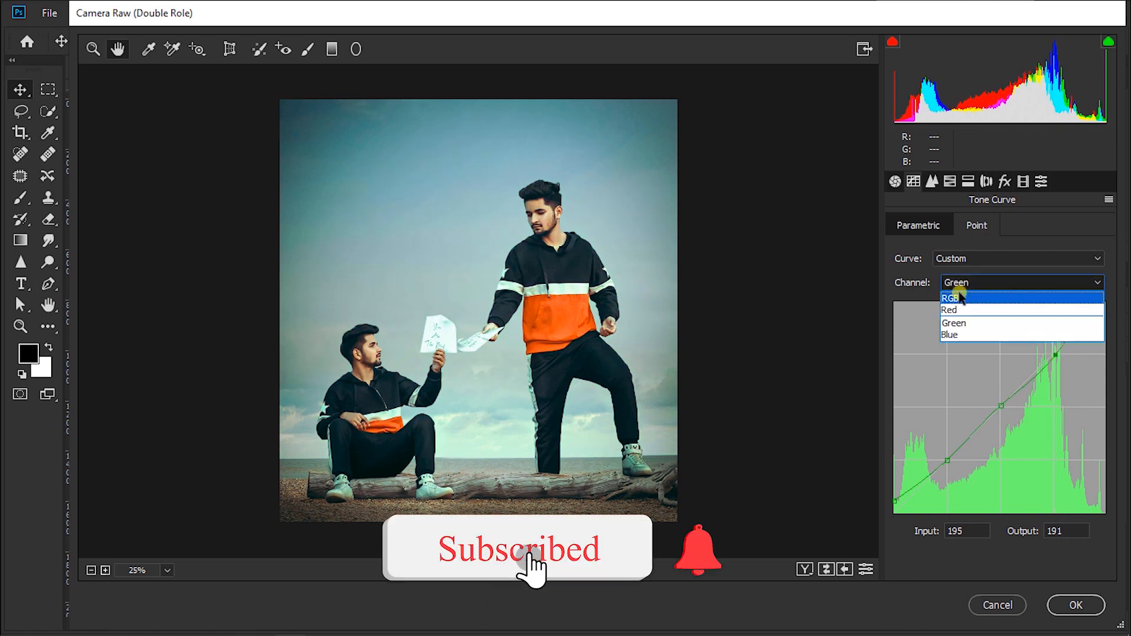
{"action": "left_click", "coordinate": [957, 297]}
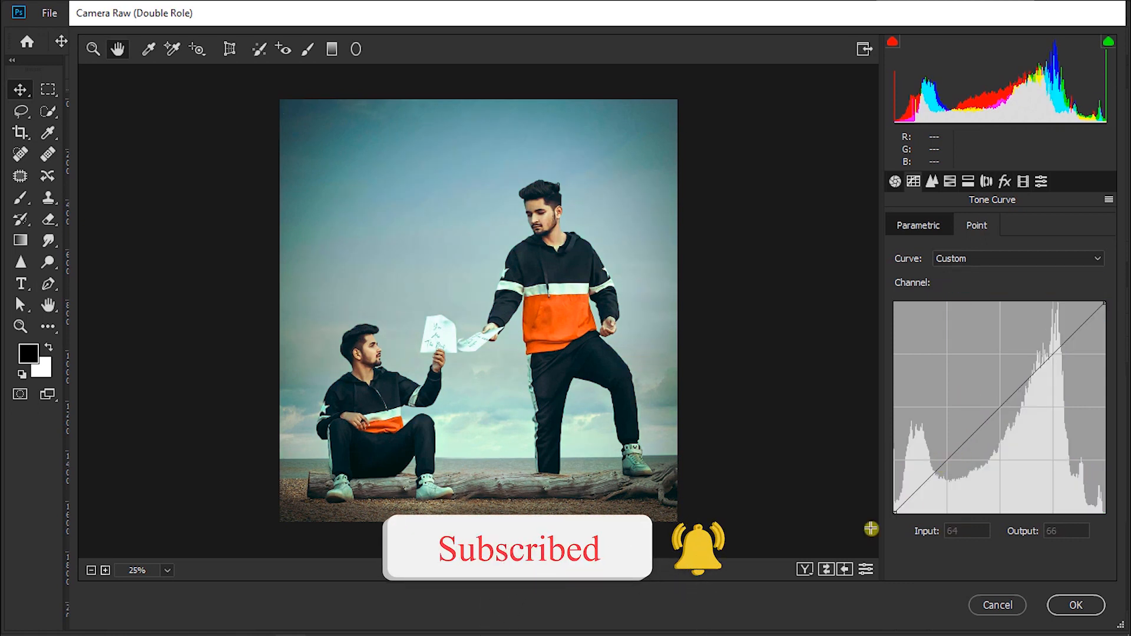
{"action": "left_click_drag", "start_coordinate": [894, 511], "coordinate": [887, 501]}
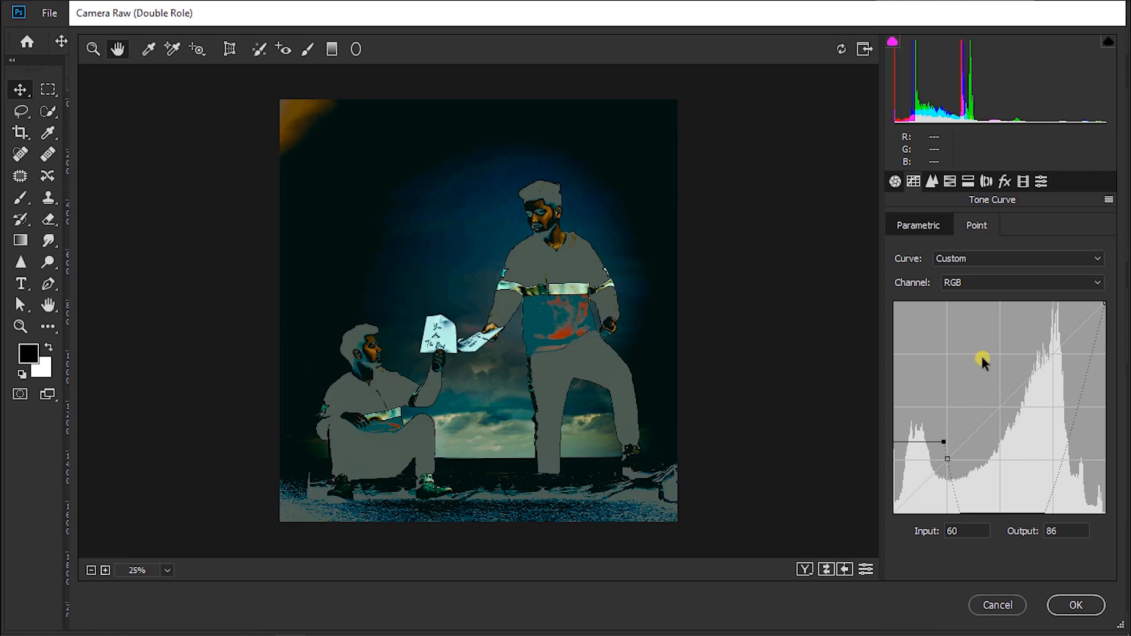
{"action": "key", "text": "ctrl+z"}
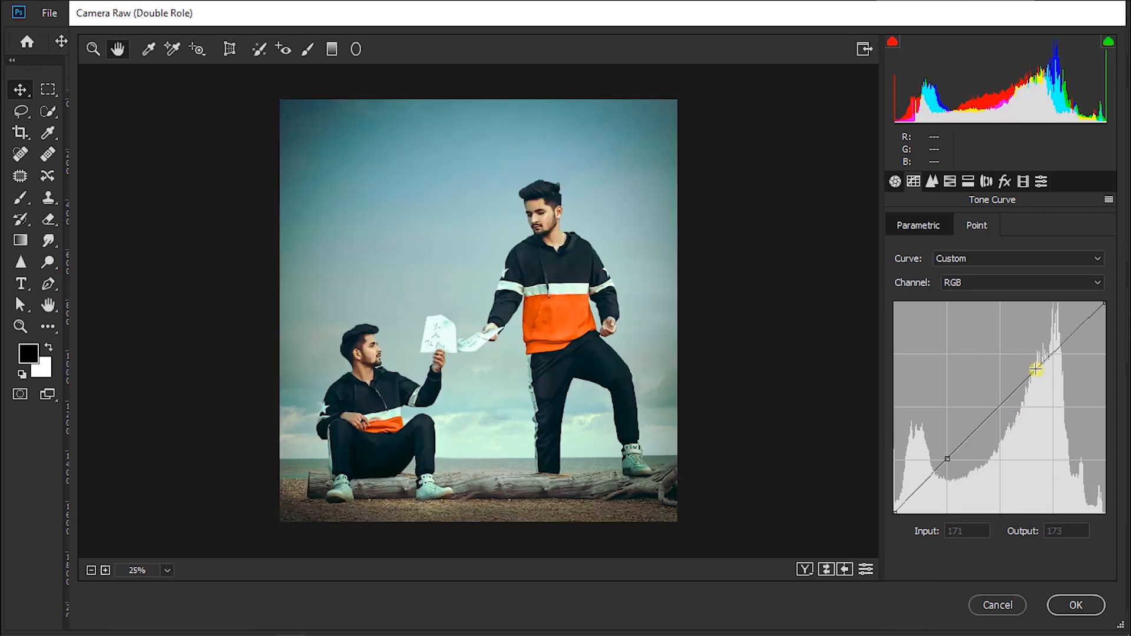
{"action": "left_click", "coordinate": [999, 405]}
{"action": "left_click_drag", "start_coordinate": [1098, 304], "coordinate": [1072, 328]}
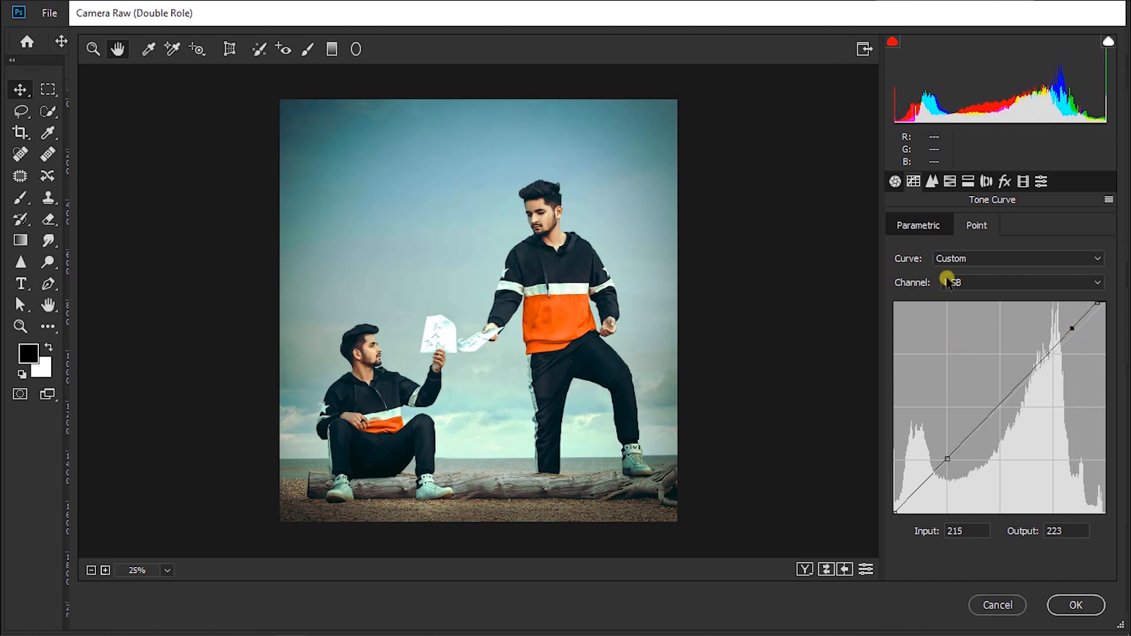
Step: Set the basic Exposure to +0.35 and apply the Camera Raw grade, comparing the image before and after
{"action": "left_click", "coordinate": [896, 182]}
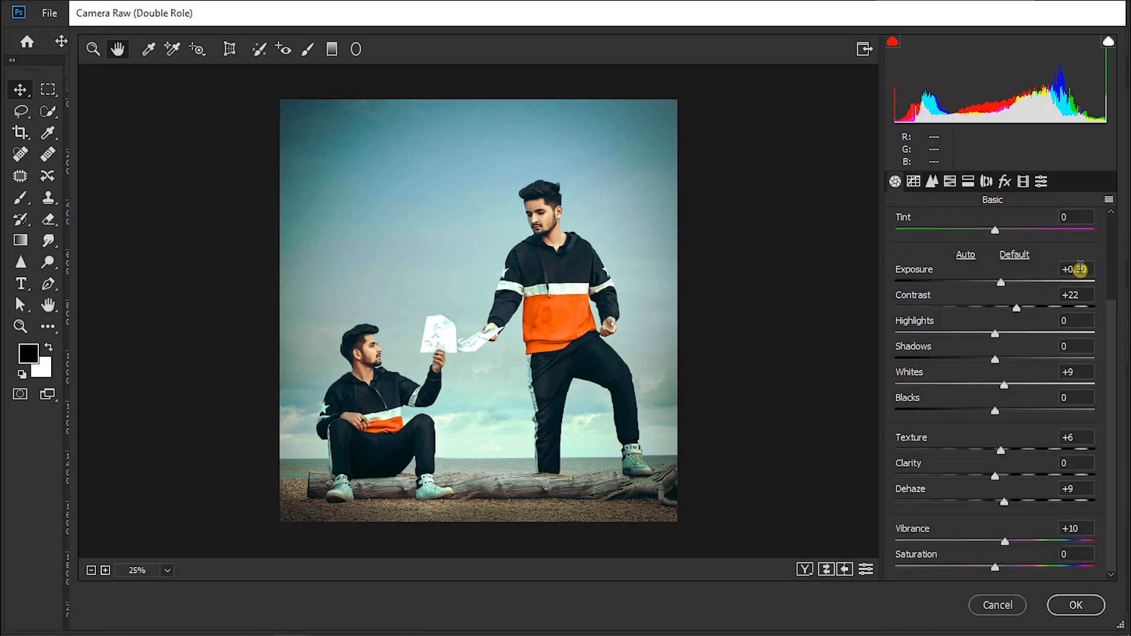
{"action": "type", "text": "5"}
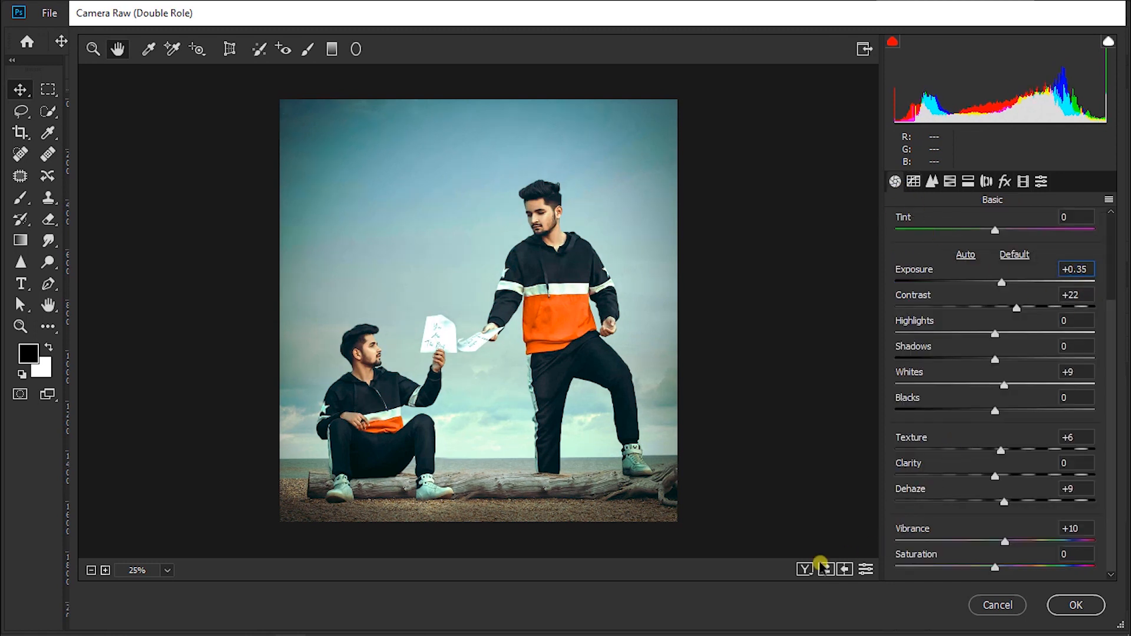
{"action": "left_click", "coordinate": [805, 569]}
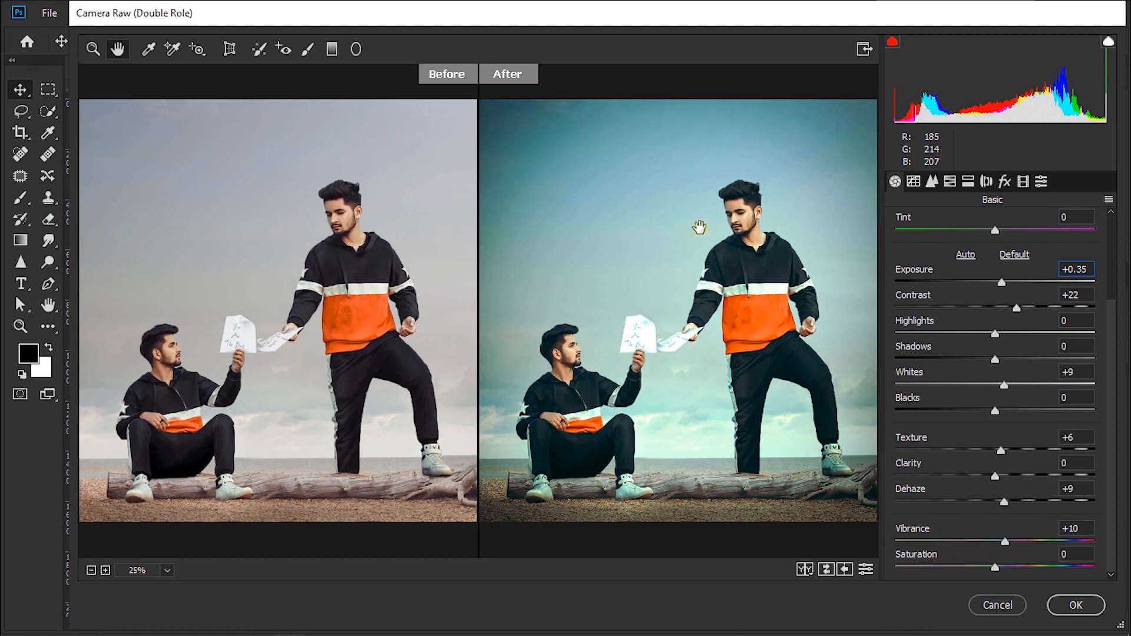
{"action": "mouse_move", "coordinate": [1107, 629]}
{"action": "left_click", "coordinate": [1099, 607]}
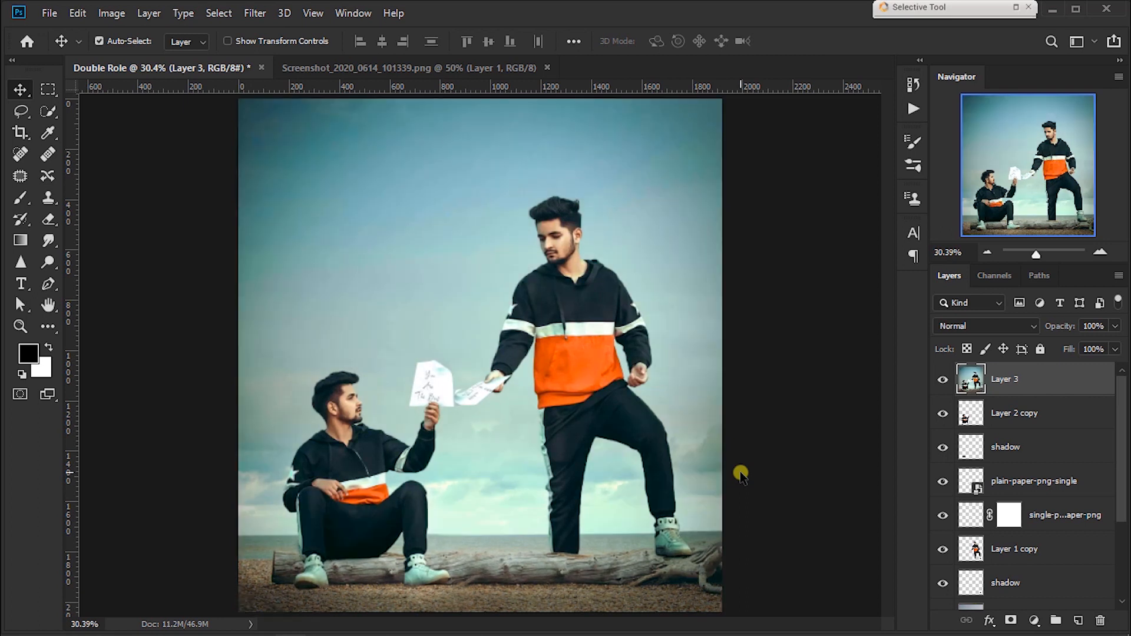
{"action": "left_click", "coordinate": [942, 381]}
{"action": "left_click", "coordinate": [942, 381]}
Step: Duplicate the graded layer and apply the Camera Raw settings from Moody.xmp to the copy, comparing before and after
{"action": "key", "text": "ctrl+j"}
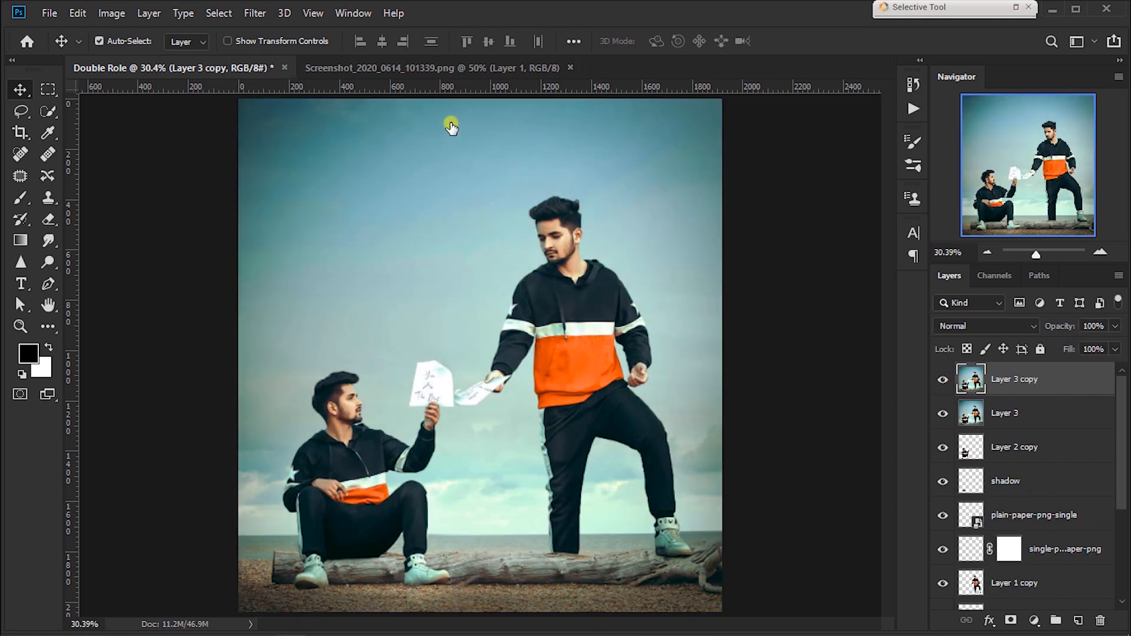
{"action": "left_click", "coordinate": [255, 13]}
{"action": "left_click", "coordinate": [277, 112]}
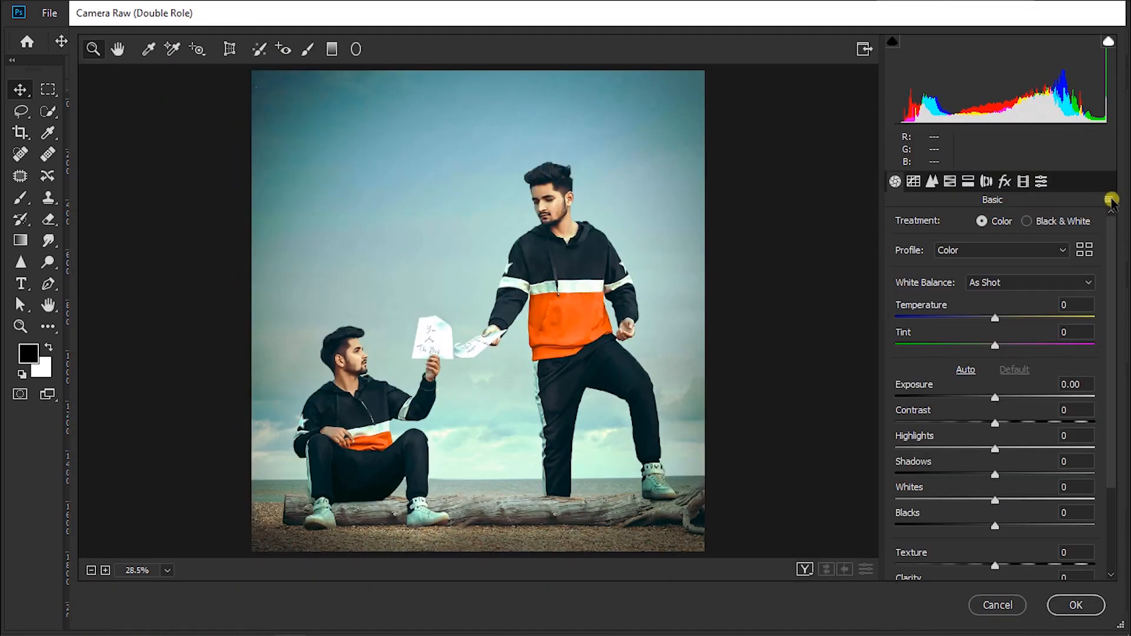
{"action": "left_click", "coordinate": [1112, 202]}
{"action": "left_click", "coordinate": [1052, 321]}
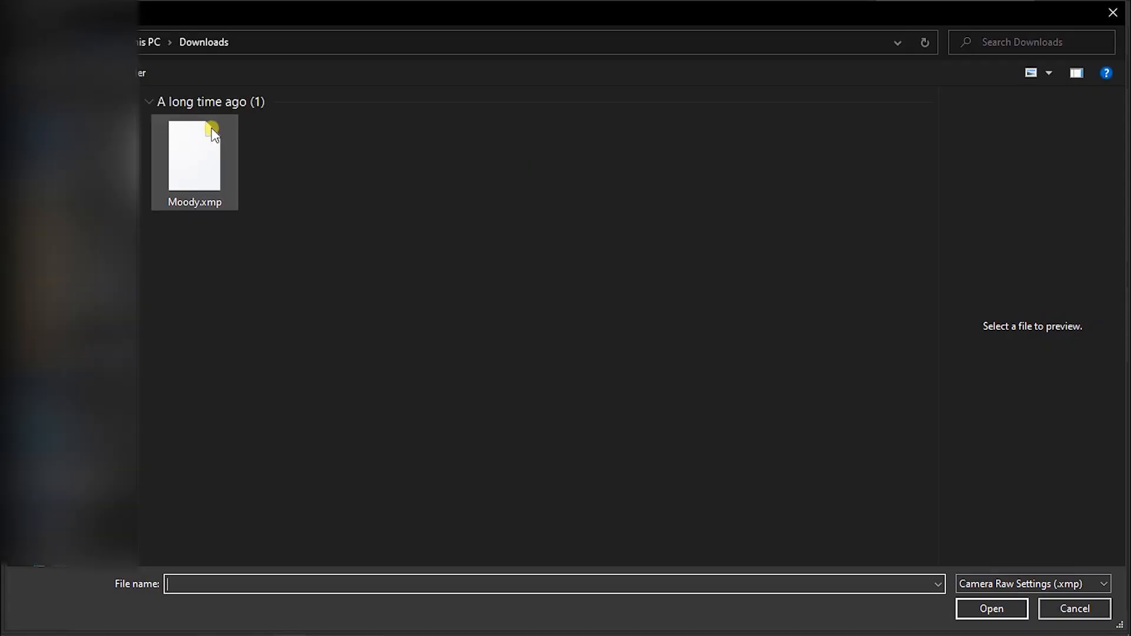
{"action": "left_click", "coordinate": [193, 174]}
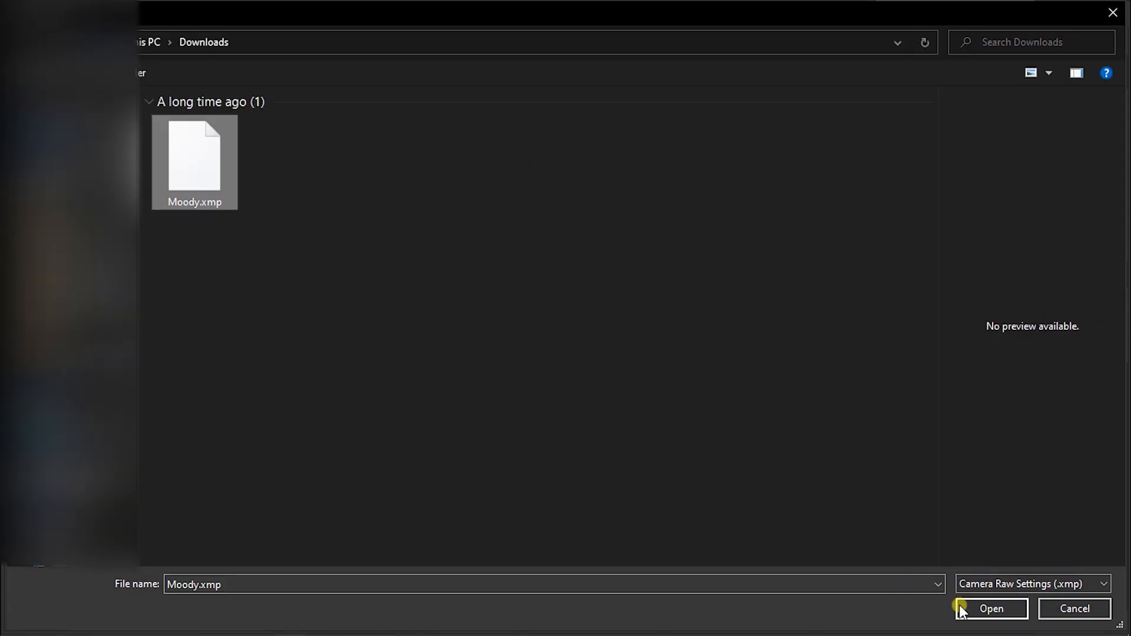
{"action": "left_click", "coordinate": [960, 604]}
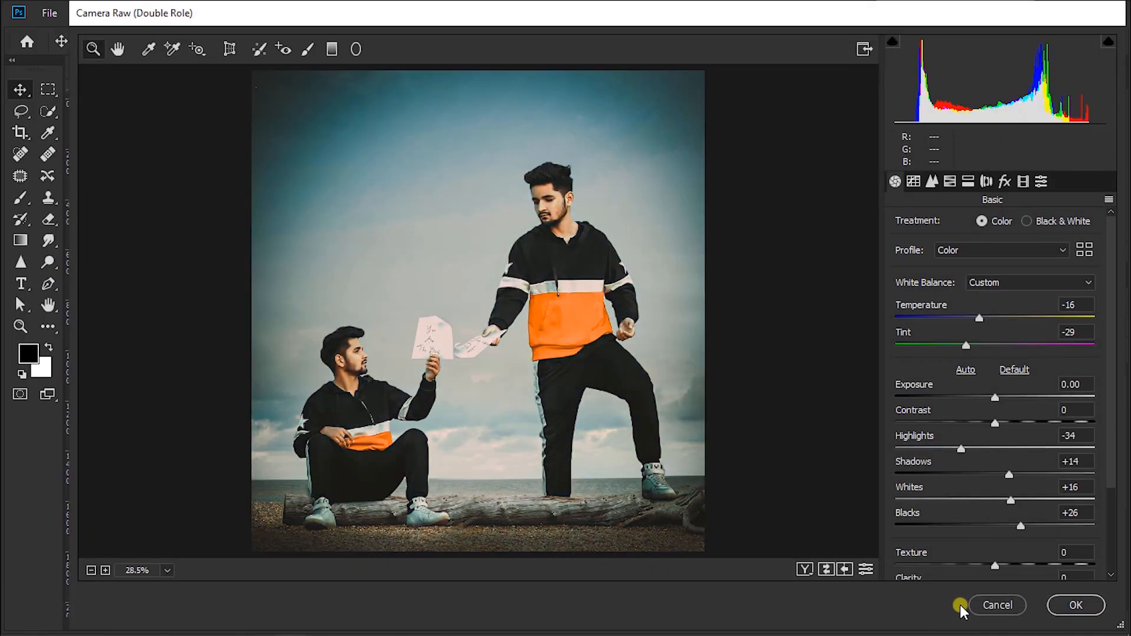
{"action": "left_click", "coordinate": [805, 569]}
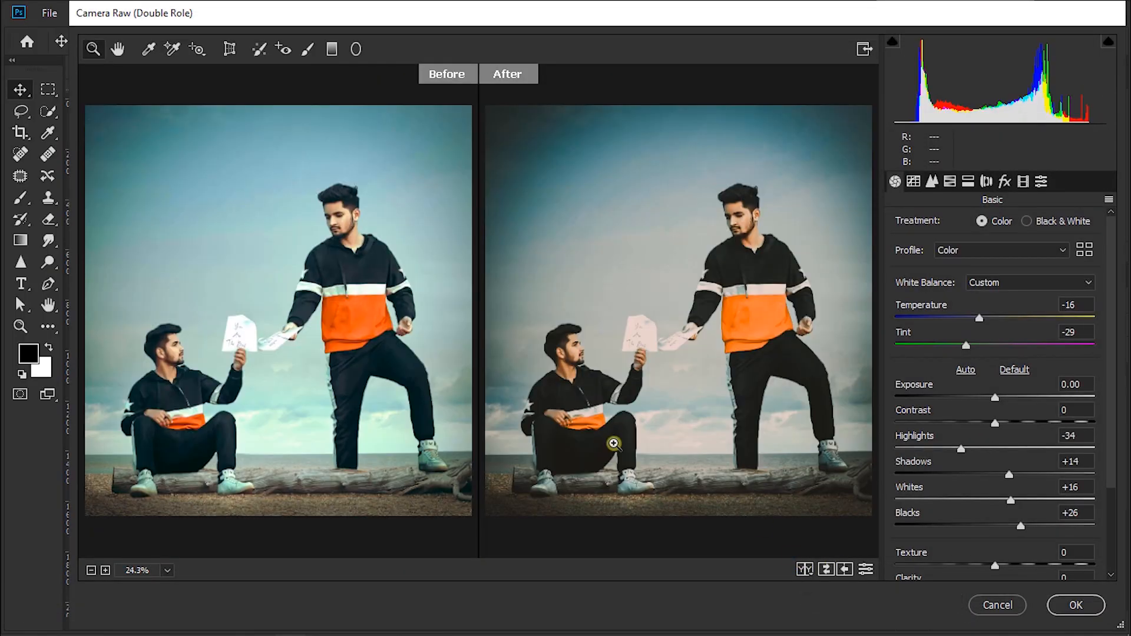
{"action": "left_click", "coordinate": [1067, 605]}
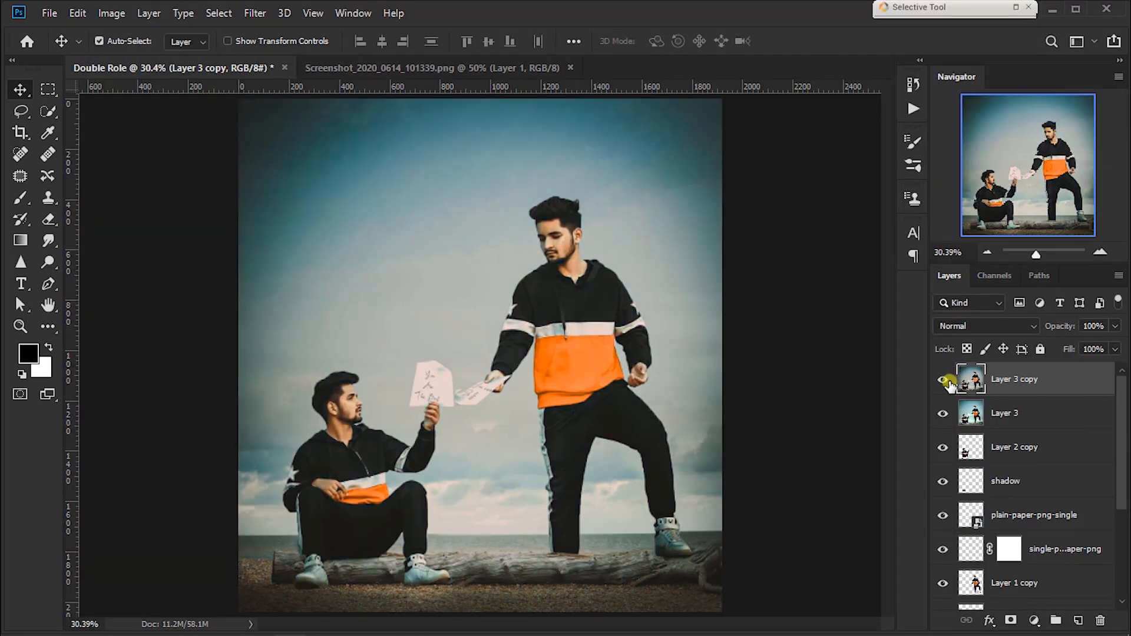
Step: Lower the opacity of Layer 3 copy to 30% and compare the image with the layer hidden and shown
{"action": "left_click", "coordinate": [943, 380]}
{"action": "left_click", "coordinate": [944, 380]}
{"action": "left_click_drag", "start_coordinate": [1060, 328], "coordinate": [1020, 330]}
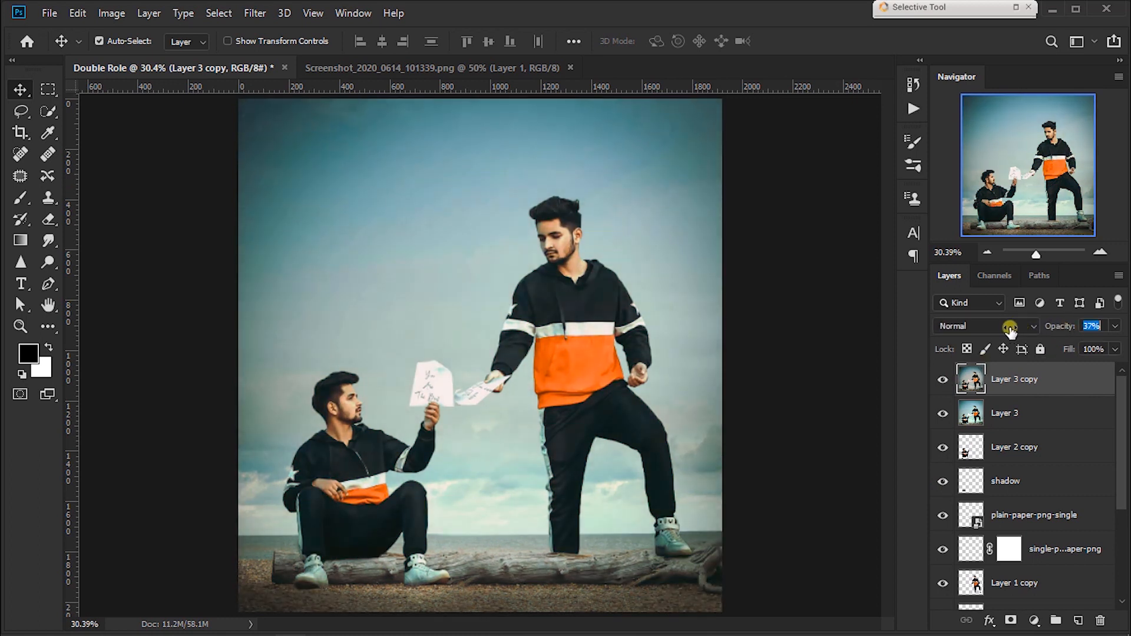
{"action": "left_click", "coordinate": [941, 380]}
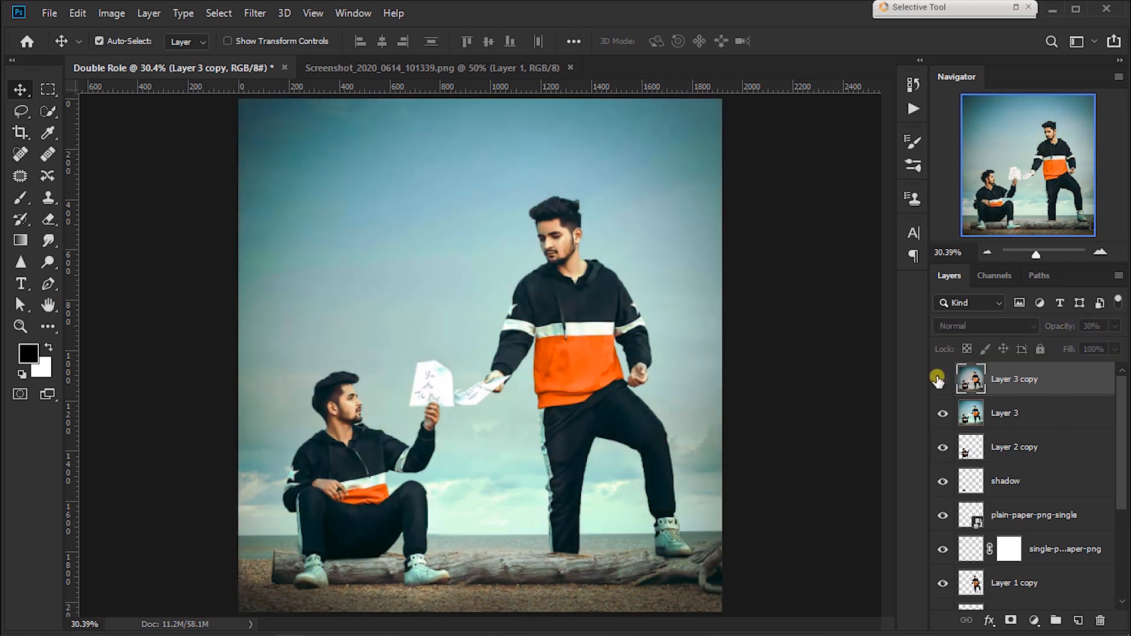
{"action": "left_click", "coordinate": [940, 380]}
{"action": "left_click", "coordinate": [939, 380]}
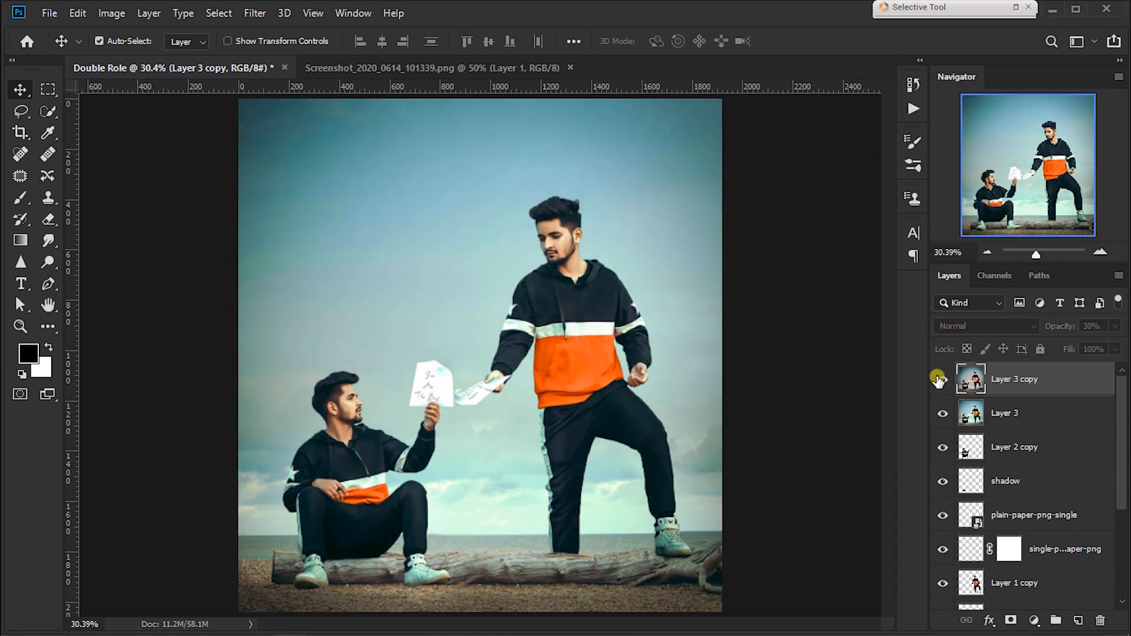
{"action": "left_click", "coordinate": [940, 380]}
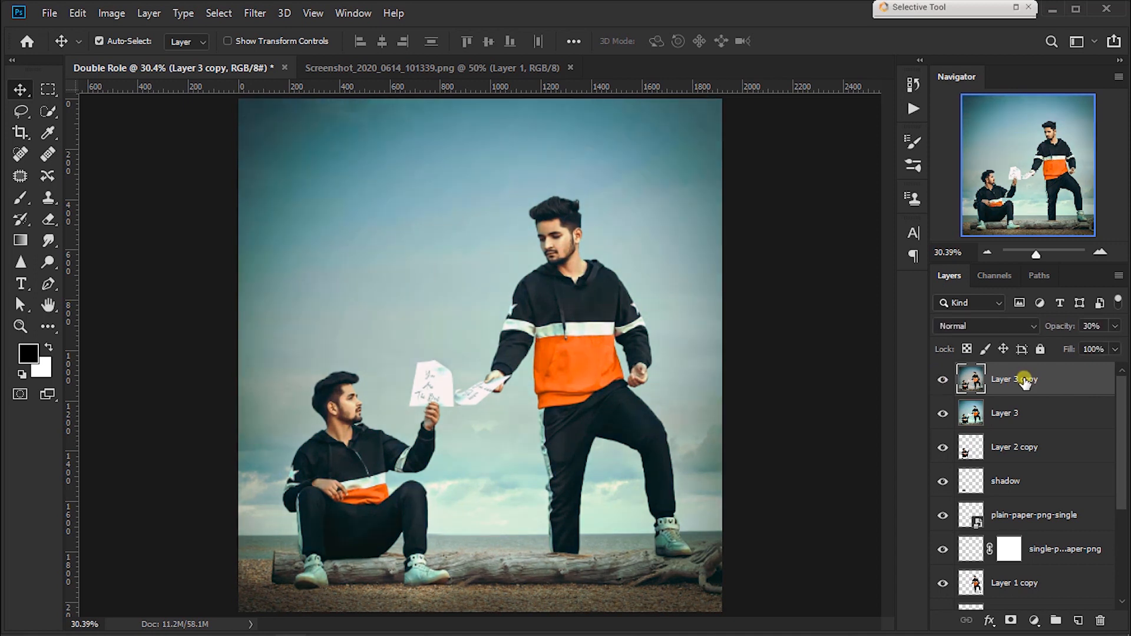
Step: Add a Color Lookup adjustment layer with the Vintage Grade 3D LUT and reduce its opacity to 26%
{"action": "left_click", "coordinate": [1036, 621]}
{"action": "left_click", "coordinate": [1025, 531]}
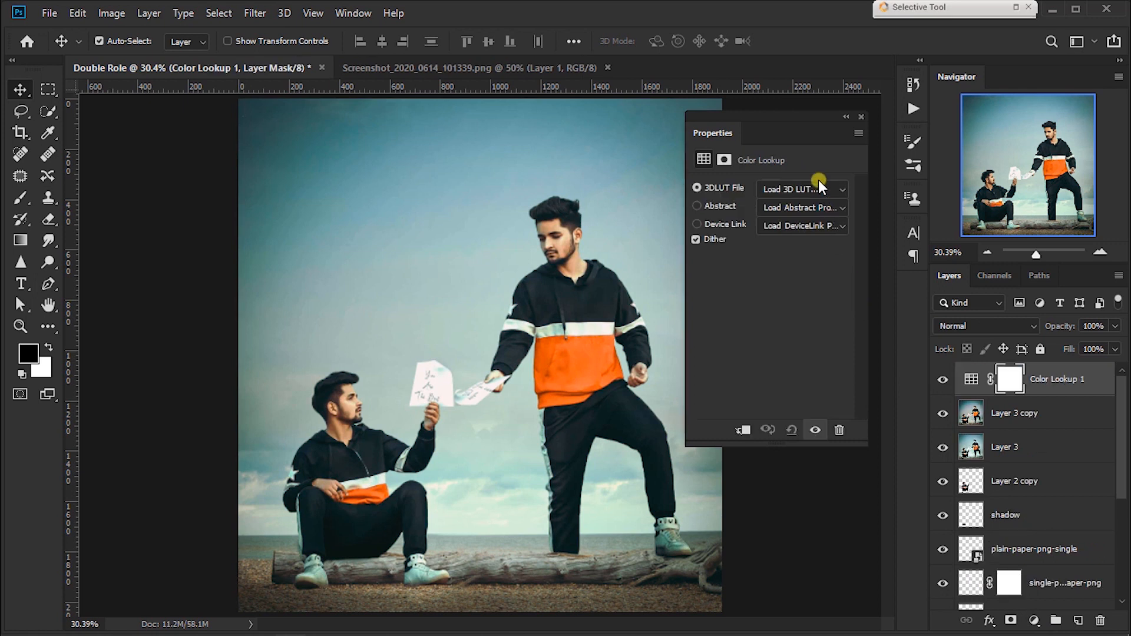
{"action": "left_click", "coordinate": [818, 183]}
{"action": "left_click_drag", "start_coordinate": [987, 24], "coordinate": [1008, 559]}
{"action": "left_click", "coordinate": [935, 560]}
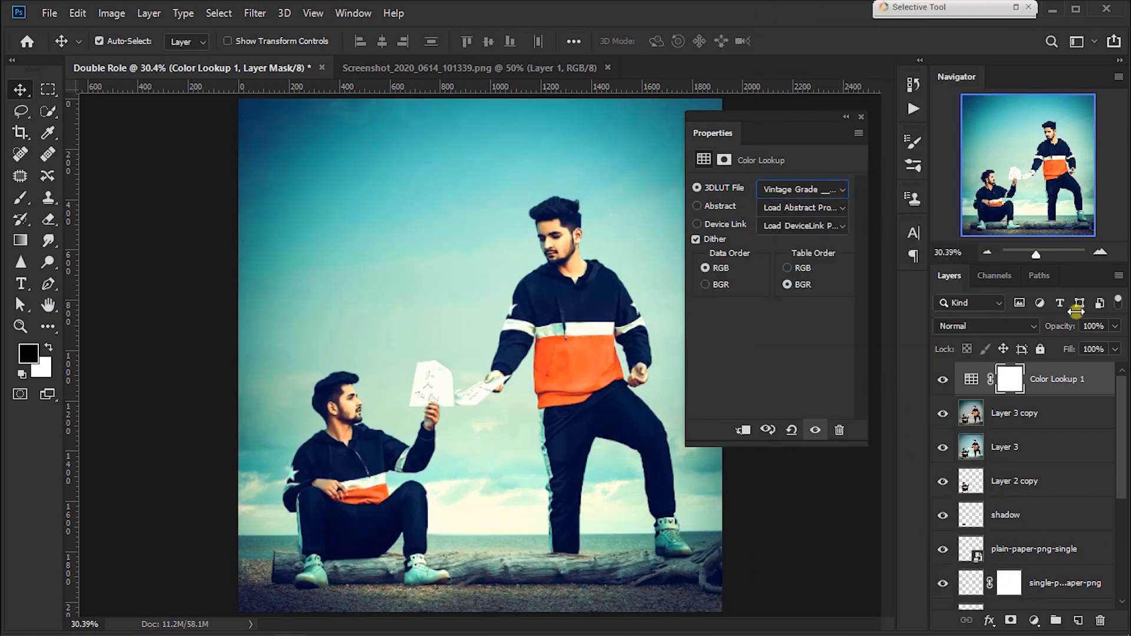
{"action": "left_click_drag", "start_coordinate": [1060, 330], "coordinate": [1012, 330]}
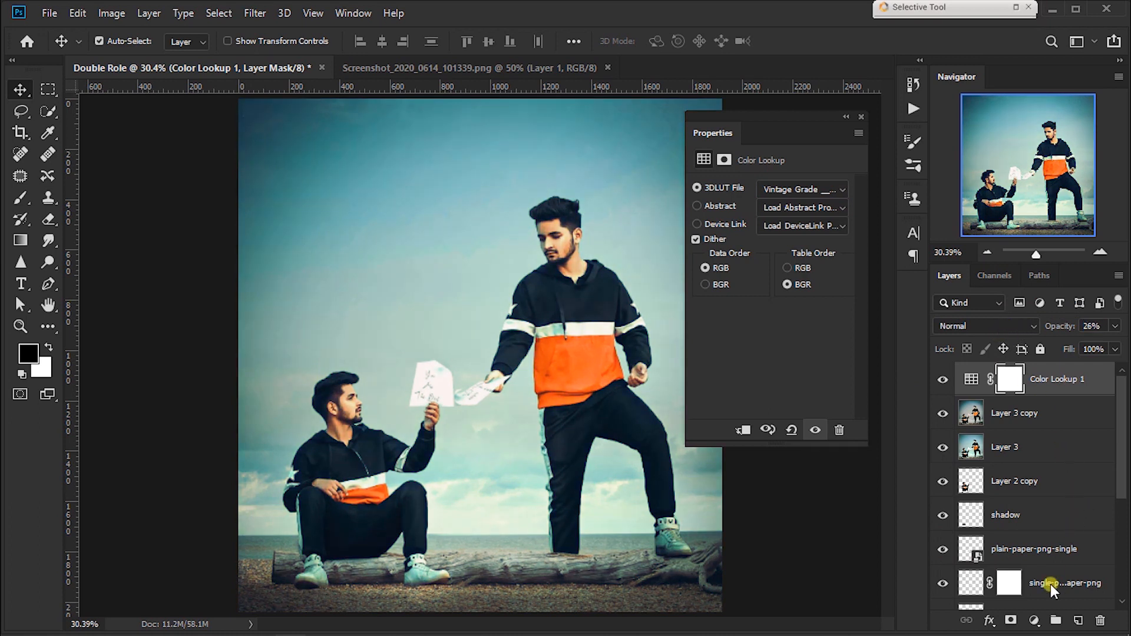
Step: Add a second Color Lookup adjustment layer using the Kodak 5218 3D LUT
{"action": "left_click", "coordinate": [1033, 620]}
{"action": "left_click", "coordinate": [1035, 538]}
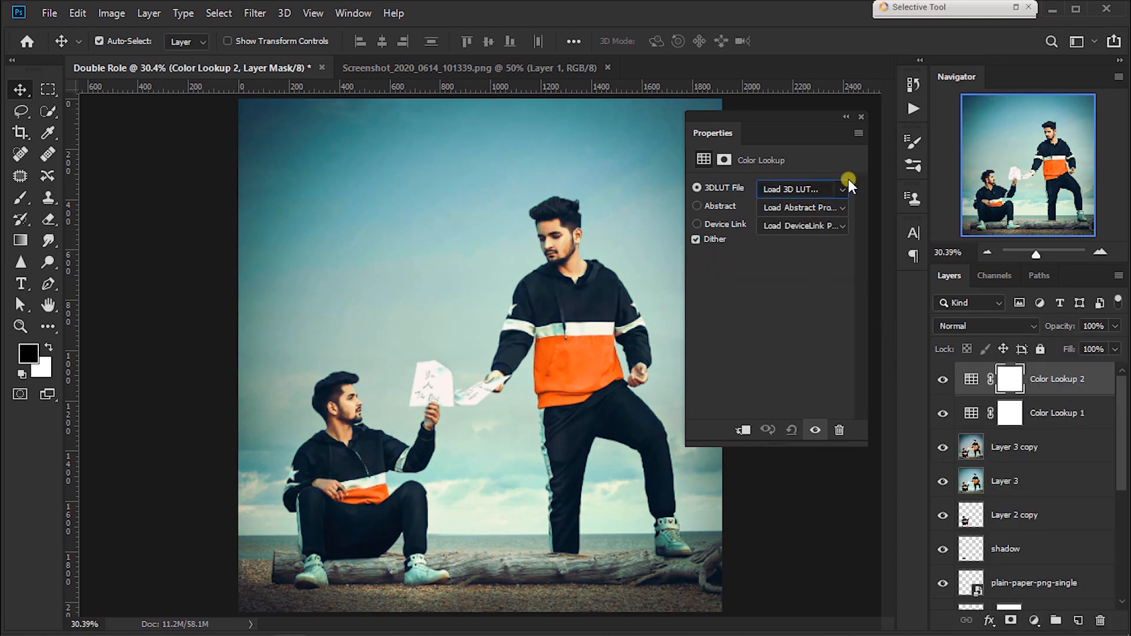
{"action": "left_click", "coordinate": [848, 187]}
{"action": "left_click_drag", "start_coordinate": [986, 47], "coordinate": [983, 301]}
{"action": "left_click", "coordinate": [952, 321]}
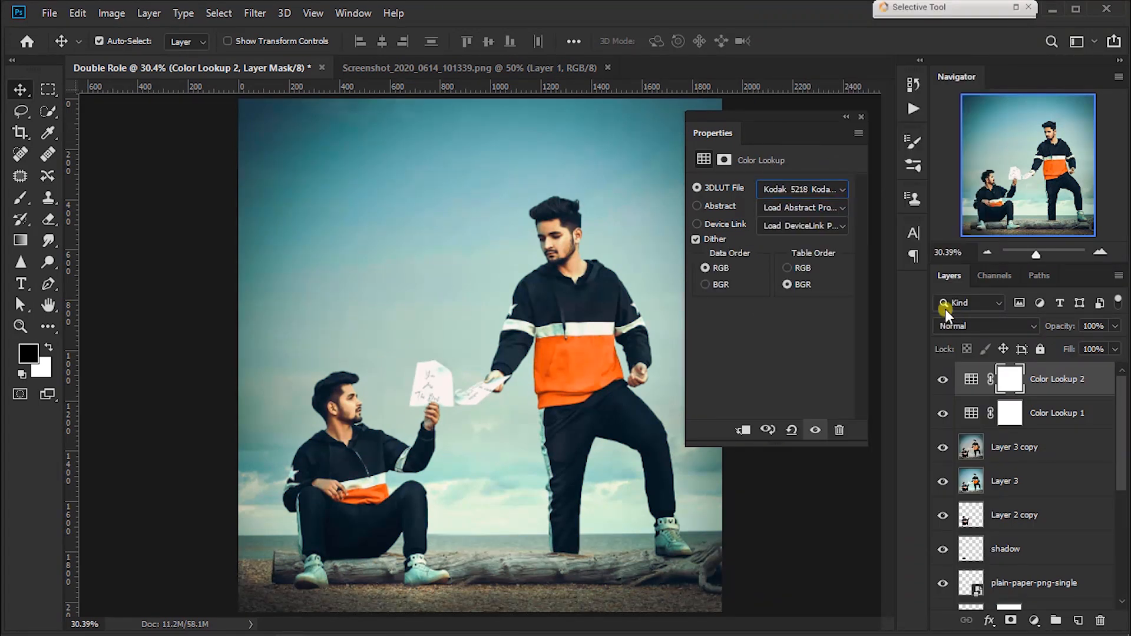
{"action": "left_click", "coordinate": [861, 118]}
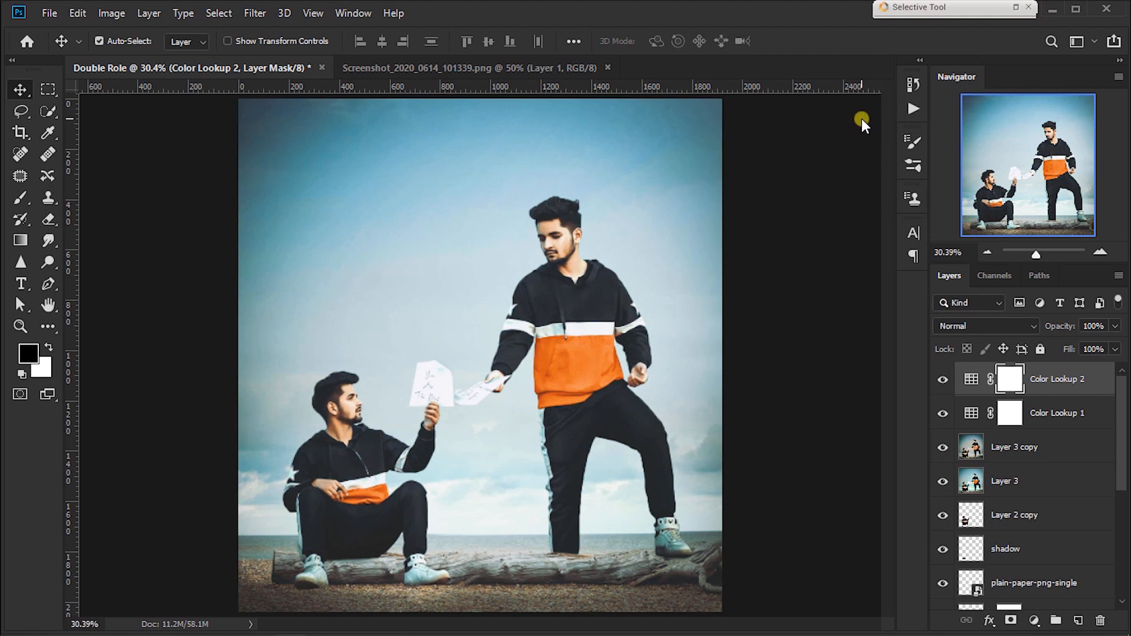
Step: Blend Color Lookup 2 in Soft Light mode at 30% opacity and compare the image with the layer hidden and shown
{"action": "left_click_drag", "start_coordinate": [1048, 331], "coordinate": [1013, 330]}
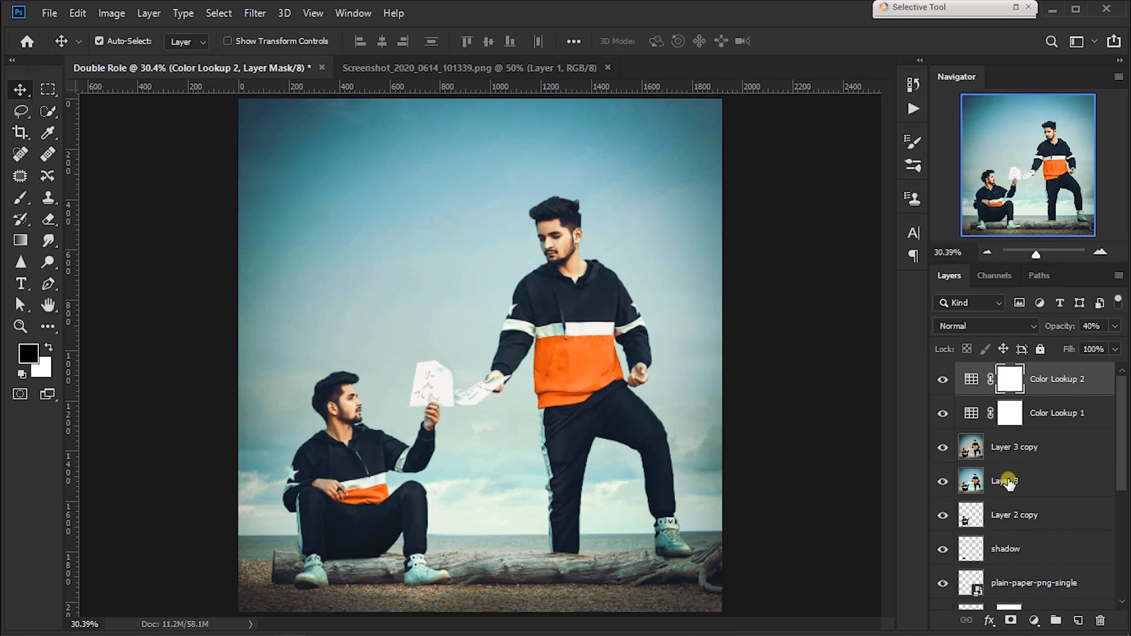
{"action": "left_click", "coordinate": [945, 381]}
{"action": "left_click", "coordinate": [945, 381]}
{"action": "left_click", "coordinate": [946, 325]}
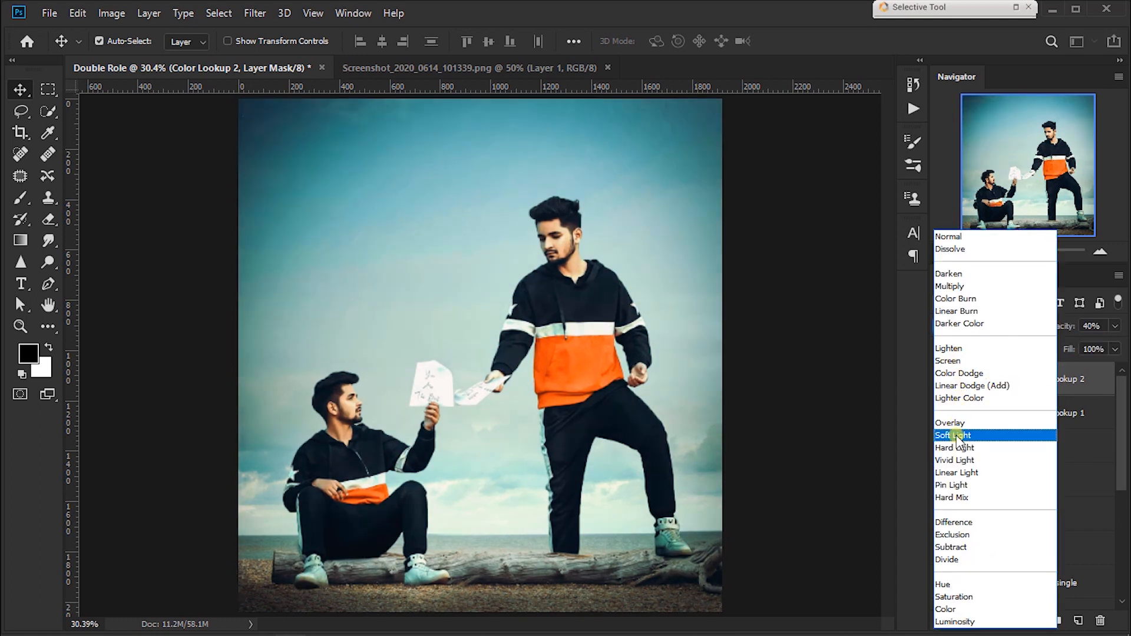
{"action": "left_click", "coordinate": [953, 435]}
{"action": "left_click", "coordinate": [944, 380]}
{"action": "left_click", "coordinate": [943, 380]}
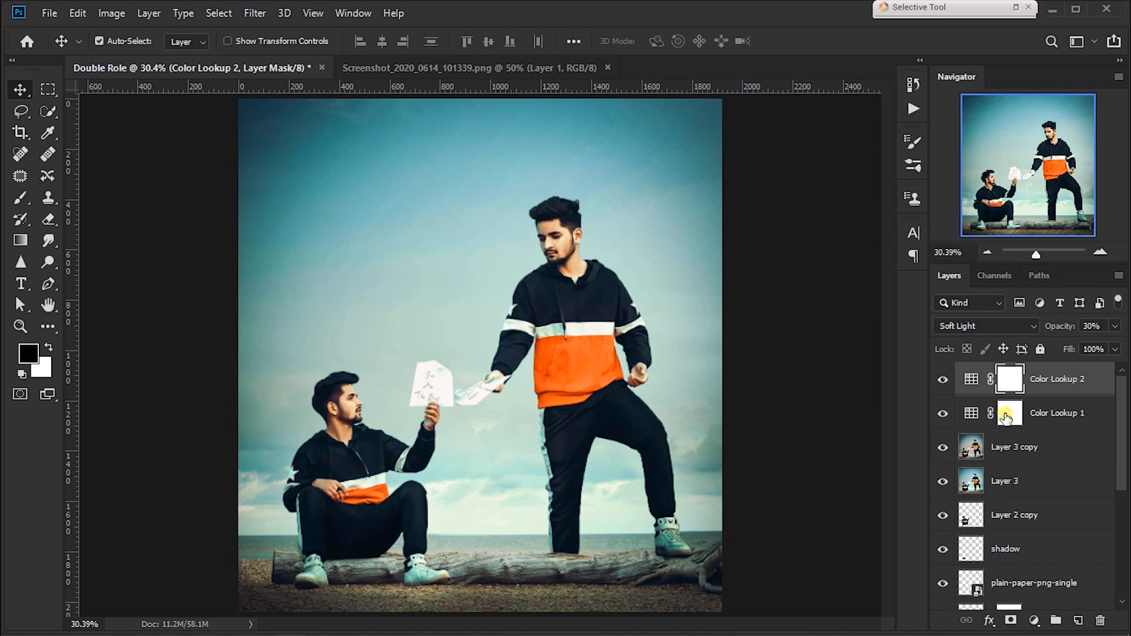
Step: Add a Photo Filter adjustment layer and change its filter colour to a light cyan
{"action": "left_click", "coordinate": [1034, 620]}
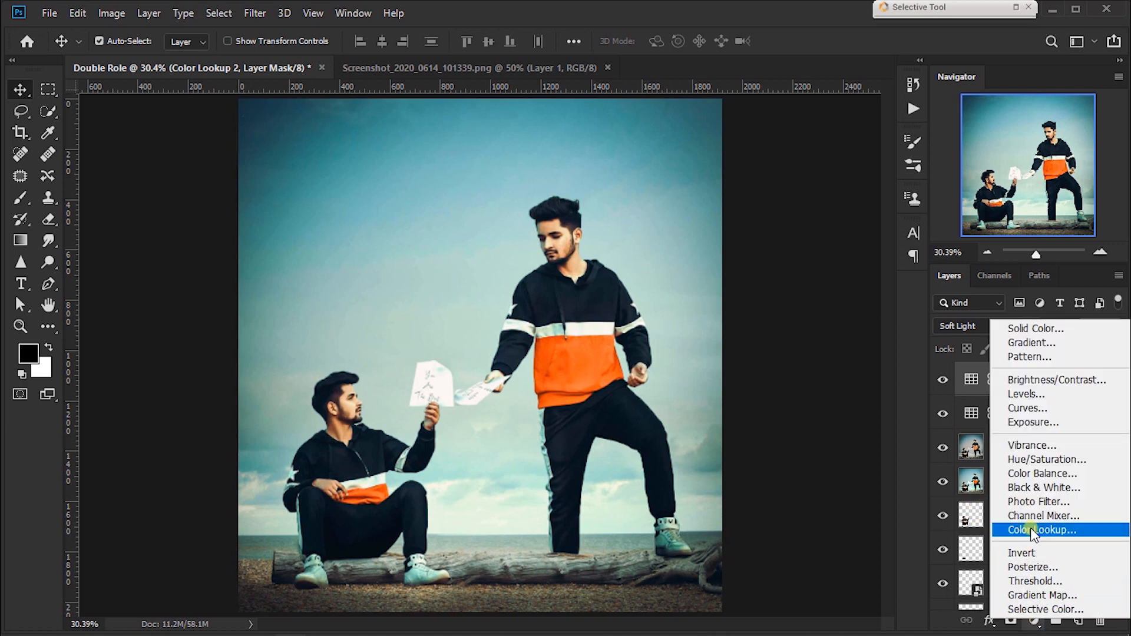
{"action": "left_click", "coordinate": [1081, 502]}
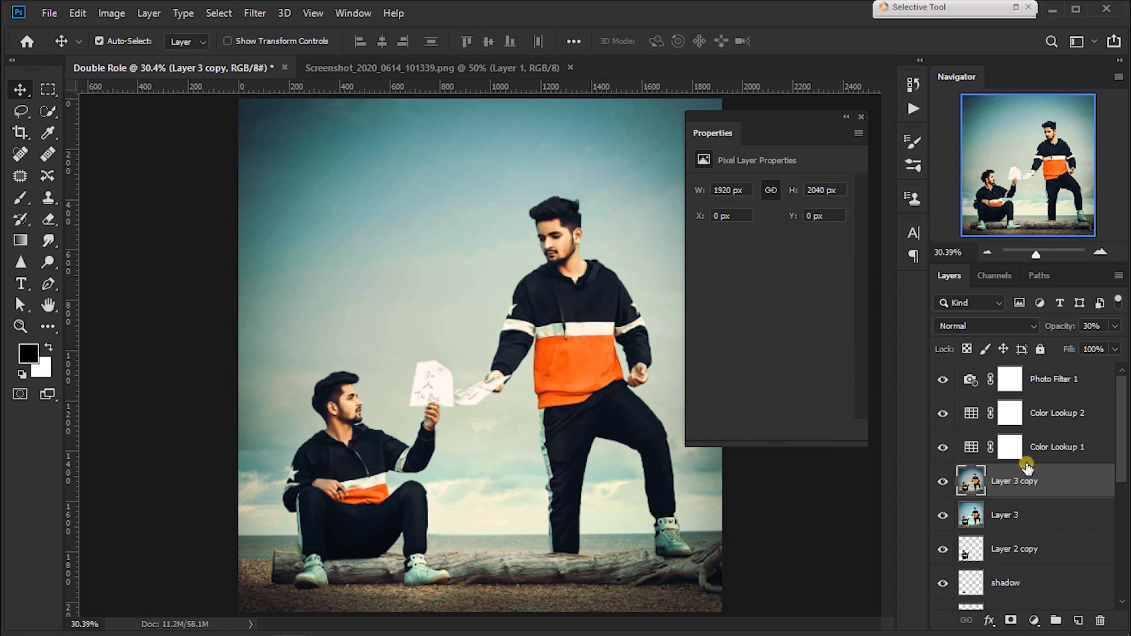
{"action": "left_click", "coordinate": [1040, 381]}
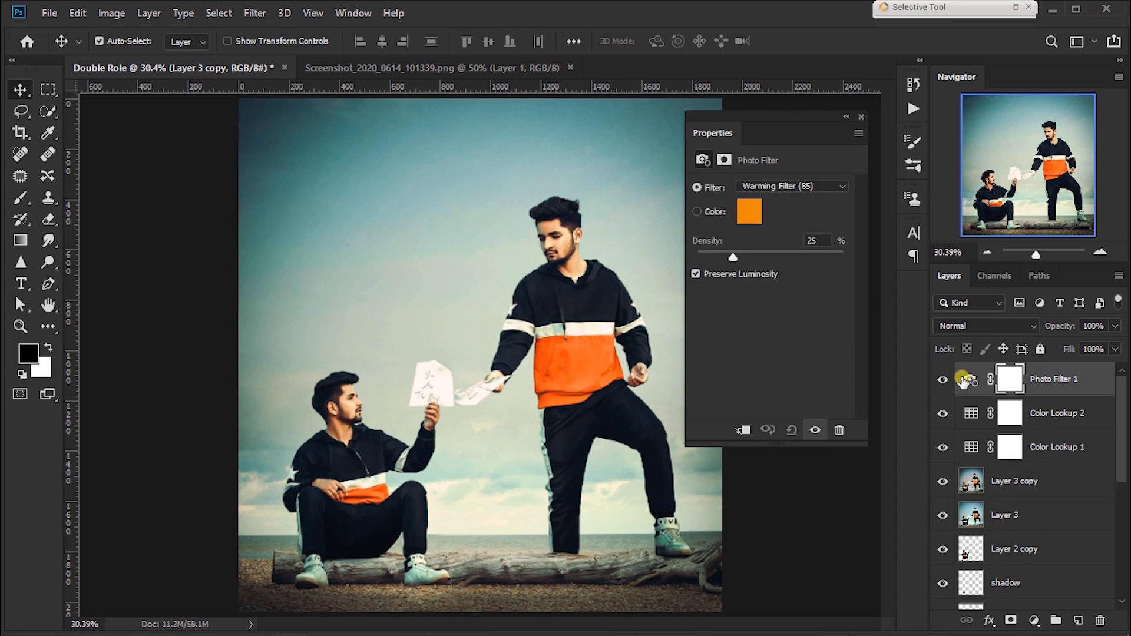
{"action": "left_click", "coordinate": [744, 218]}
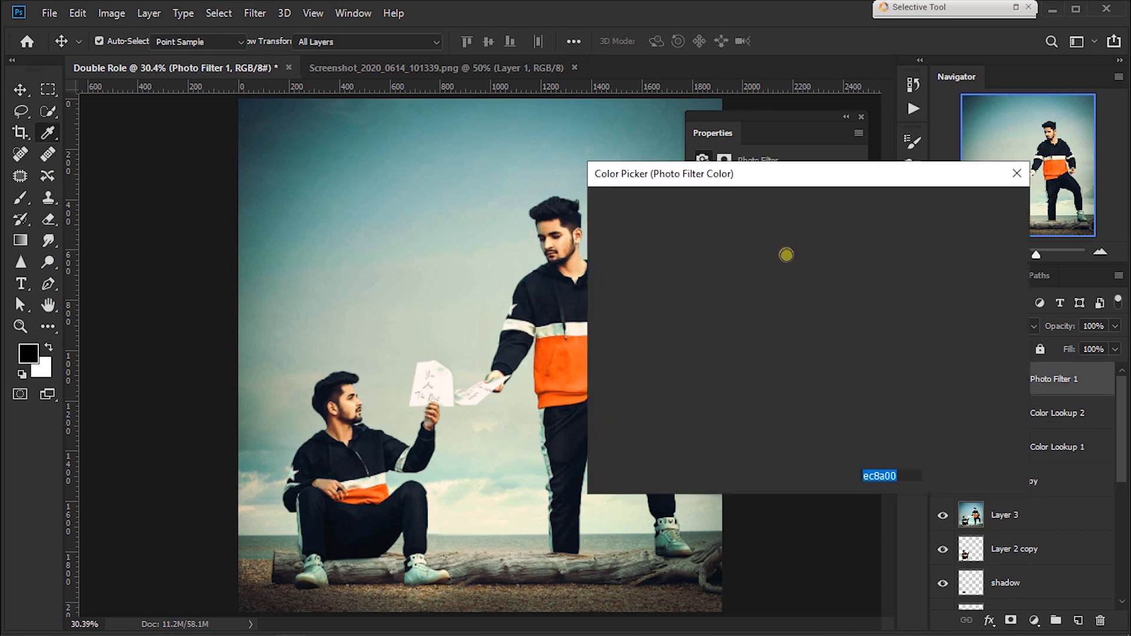
{"action": "left_click", "coordinate": [821, 320]}
{"action": "left_click", "coordinate": [787, 224]}
{"action": "left_click_drag", "start_coordinate": [756, 225], "coordinate": [735, 220]}
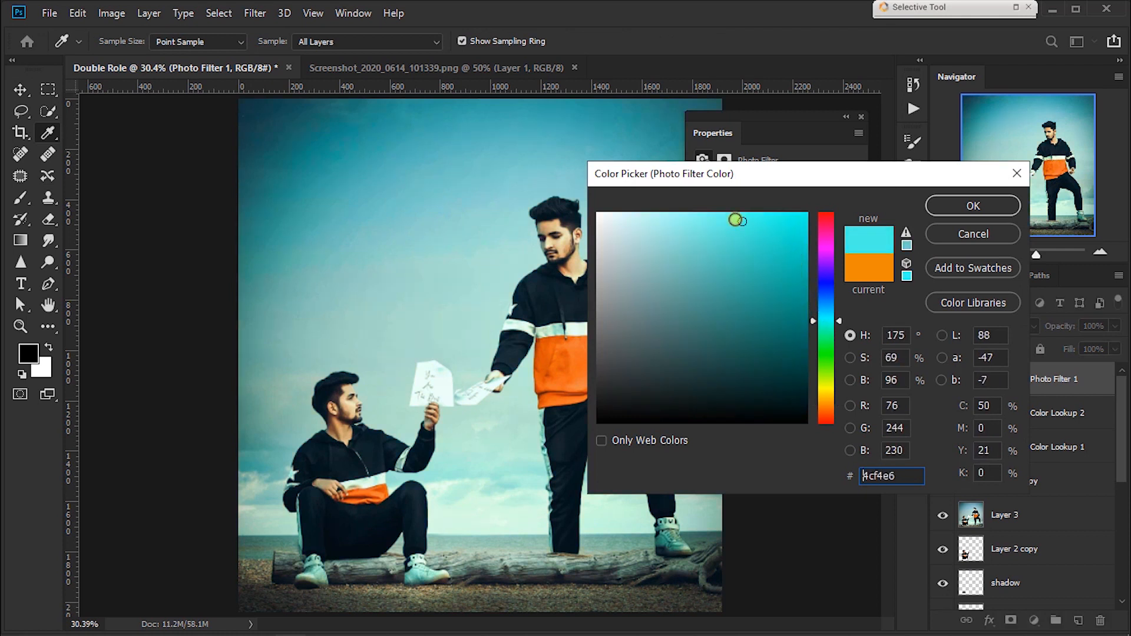
{"action": "left_click", "coordinate": [730, 219]}
{"action": "left_click", "coordinate": [928, 215]}
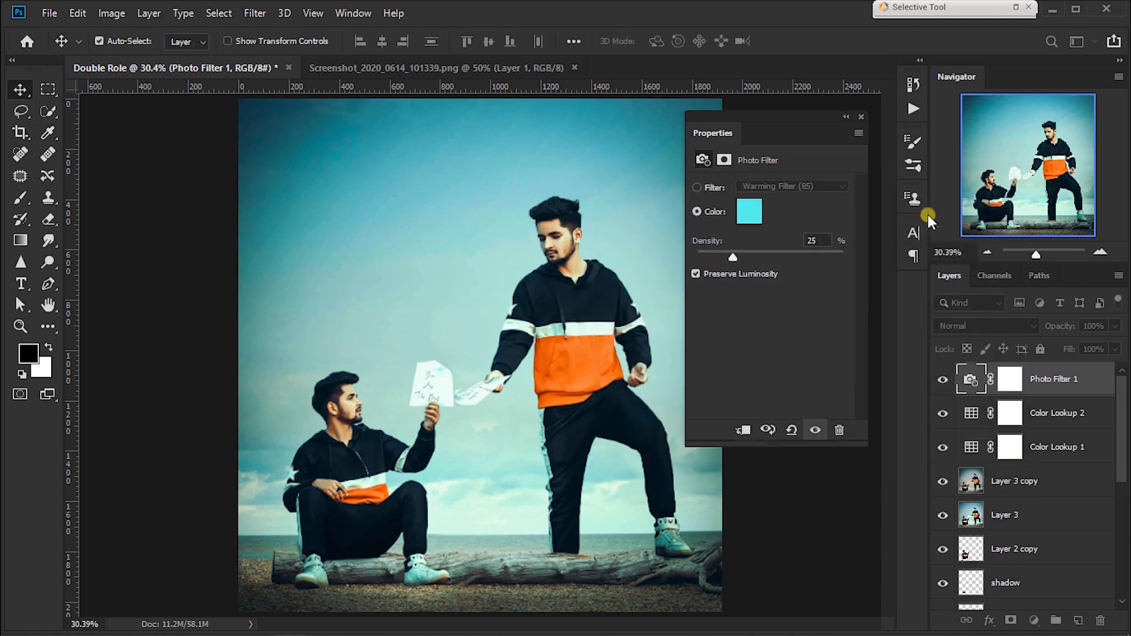
Step: Reduce the Photo Filter density to 9% and review the whole image
{"action": "left_click_drag", "start_coordinate": [725, 257], "coordinate": [709, 250]}
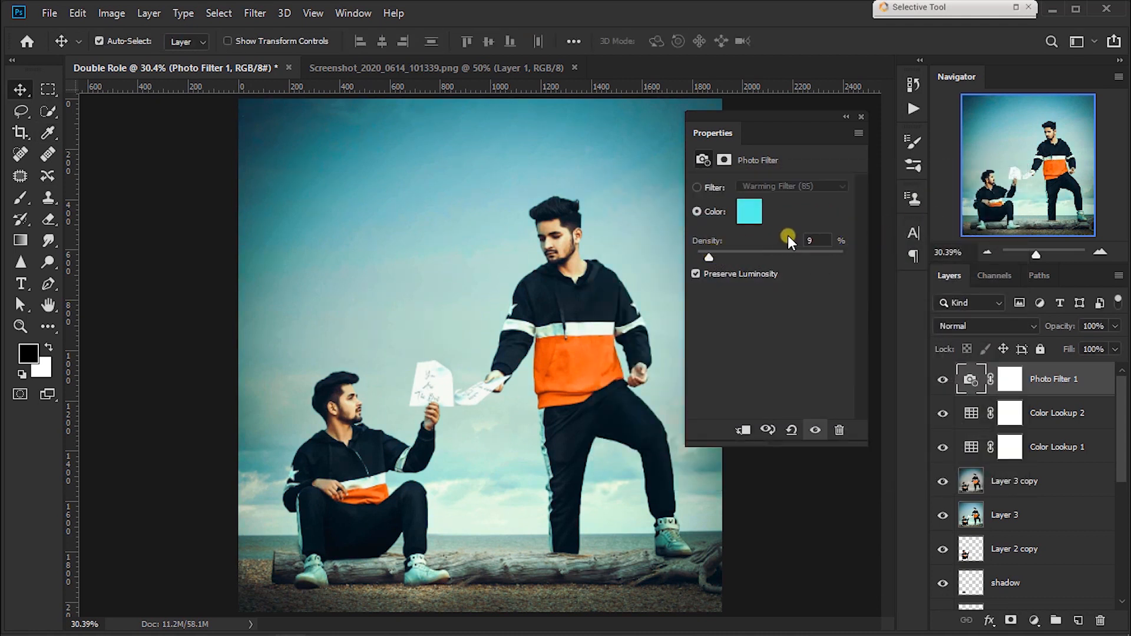
{"action": "left_click", "coordinate": [862, 118]}
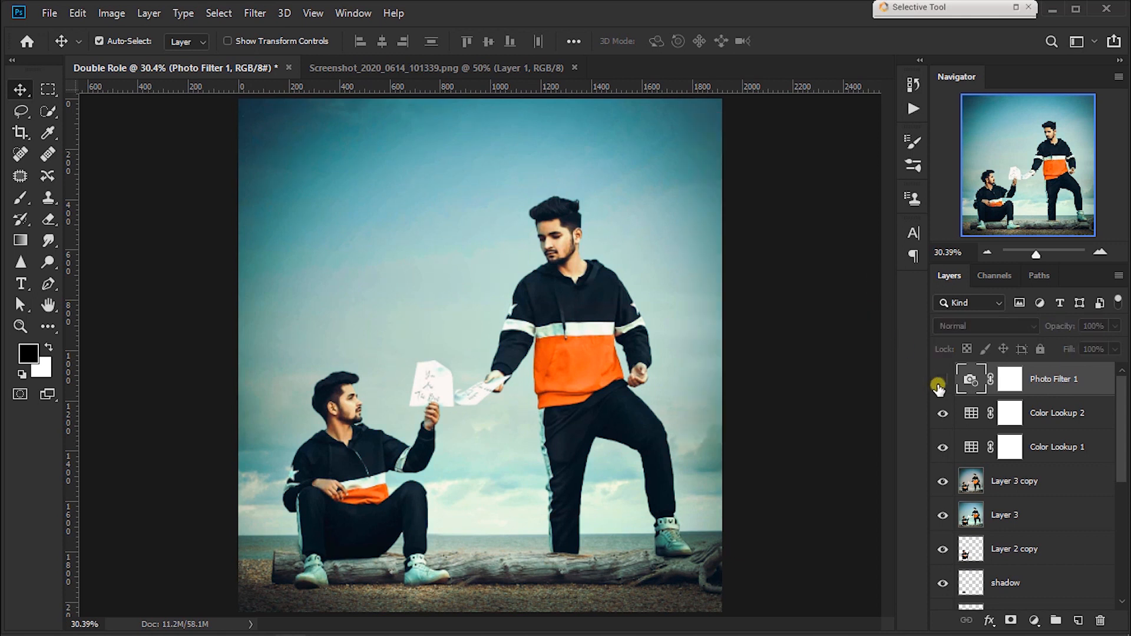
{"action": "key", "text": "ctrl+minus"}
{"action": "key", "text": "ctrl+minus"}
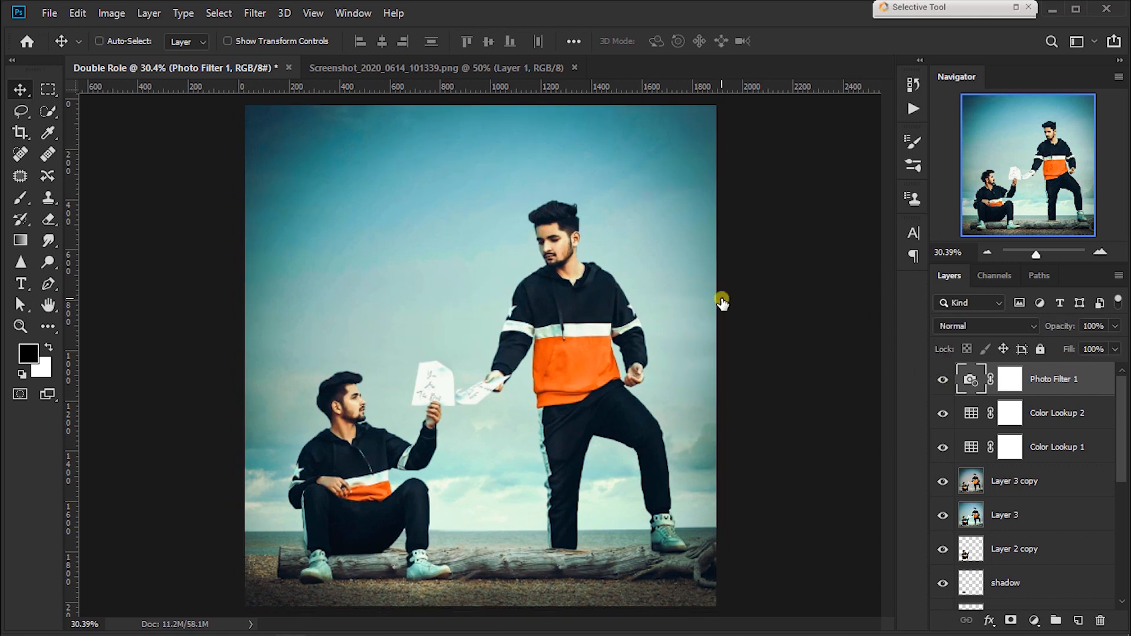
{"action": "key", "text": "ctrl+plus"}
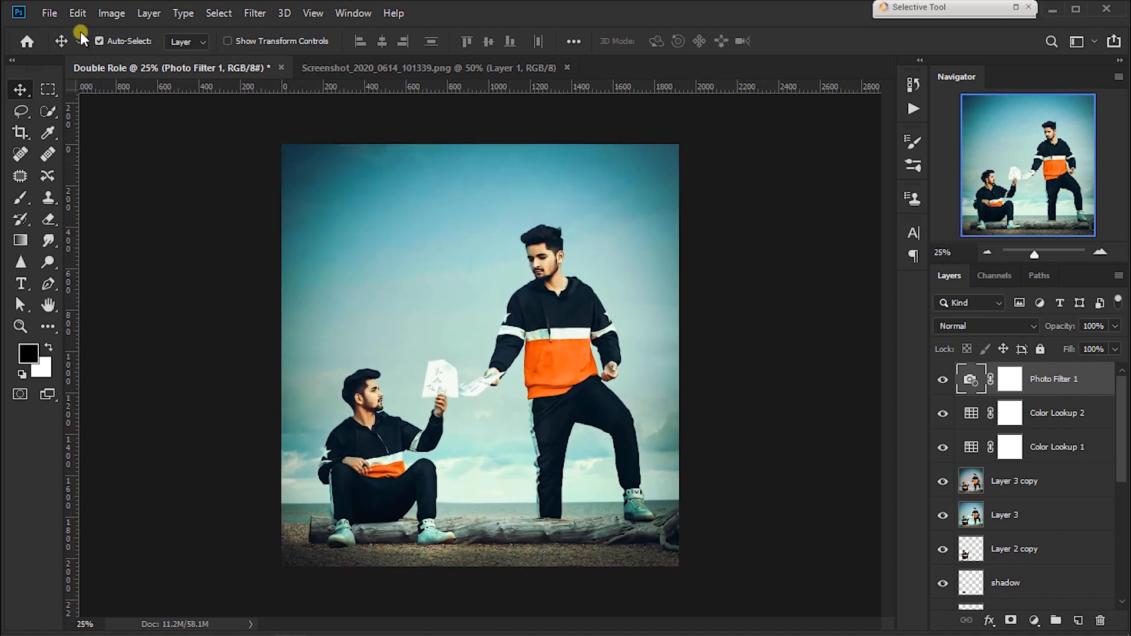
Step: Place the orange glow image S.R (27) into the composite and set its blend mode to Screen
{"action": "left_click", "coordinate": [50, 13]}
{"action": "left_click", "coordinate": [112, 323]}
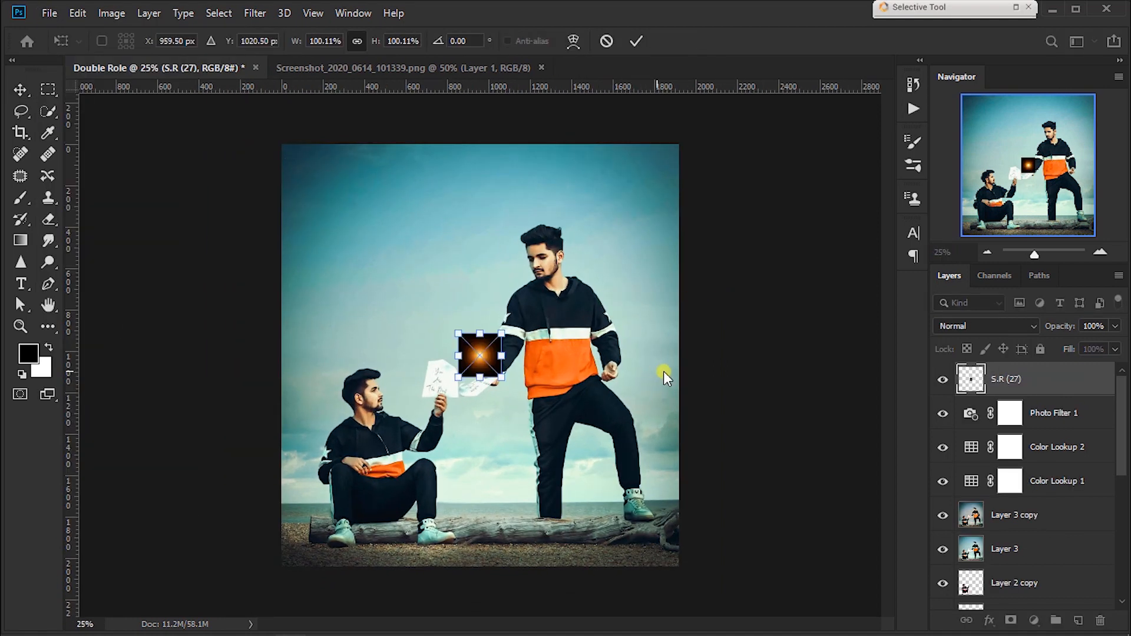
{"action": "left_click", "coordinate": [930, 329]}
{"action": "left_click", "coordinate": [985, 363]}
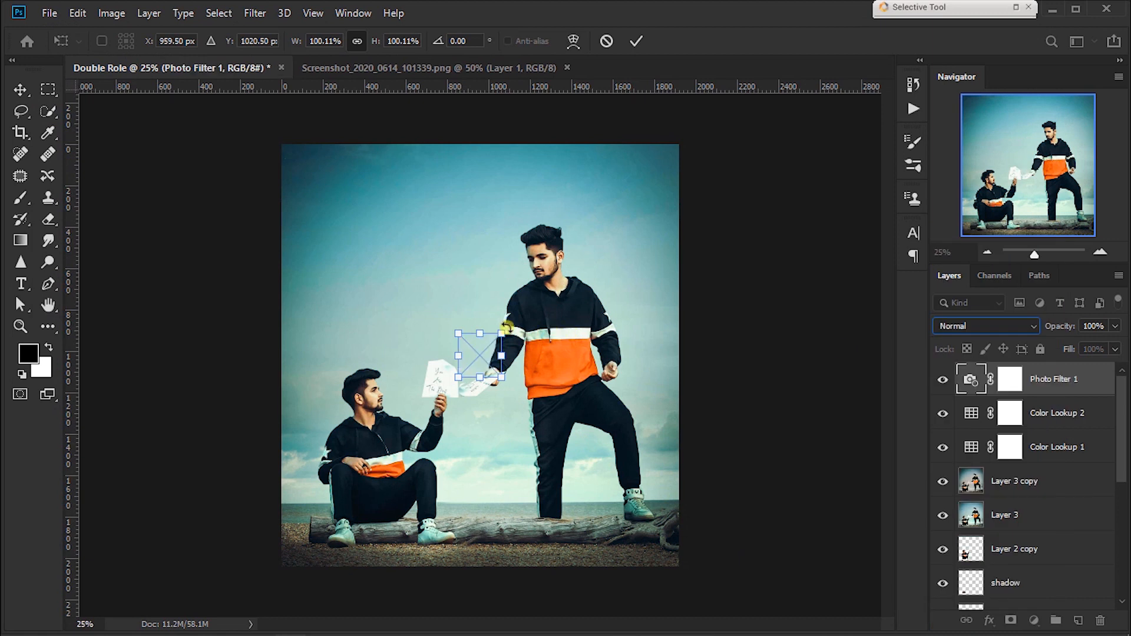
Step: Enlarge the orange glow and position it over the photo's right edge beside the standing man
{"action": "left_click_drag", "start_coordinate": [502, 334], "coordinate": [660, 175]}
{"action": "left_click_drag", "start_coordinate": [602, 269], "coordinate": [725, 326]}
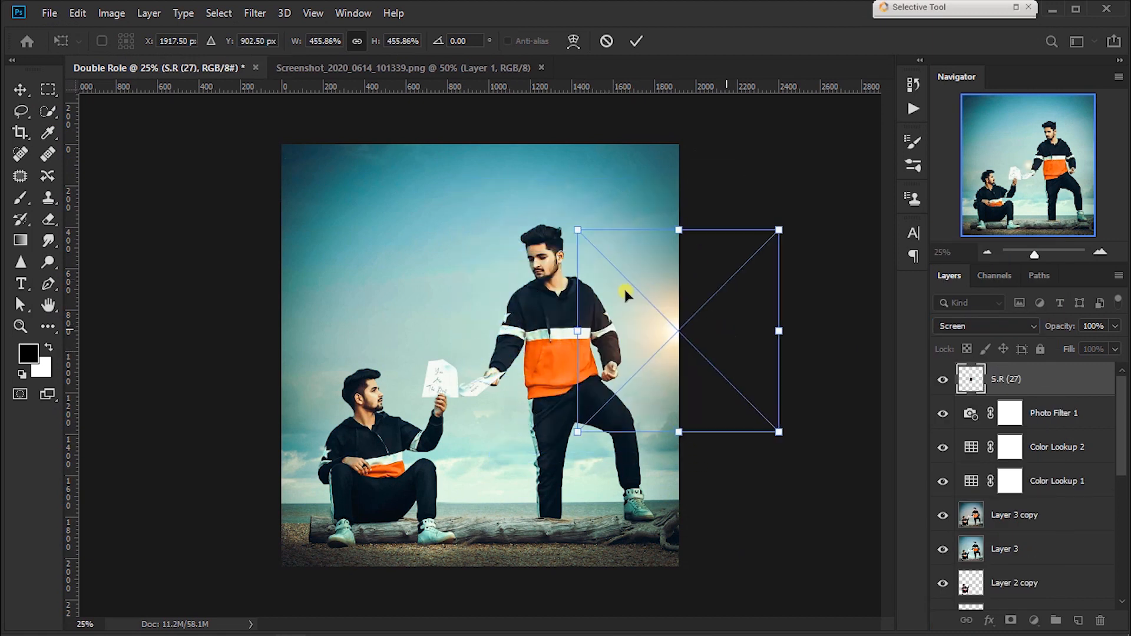
{"action": "left_click_drag", "start_coordinate": [573, 231], "coordinate": [499, 150]}
{"action": "left_click_drag", "start_coordinate": [616, 269], "coordinate": [648, 383]}
{"action": "key", "text": "Return"}
{"action": "key", "text": "ctrl+minus"}
{"action": "key", "text": "ctrl+minus"}
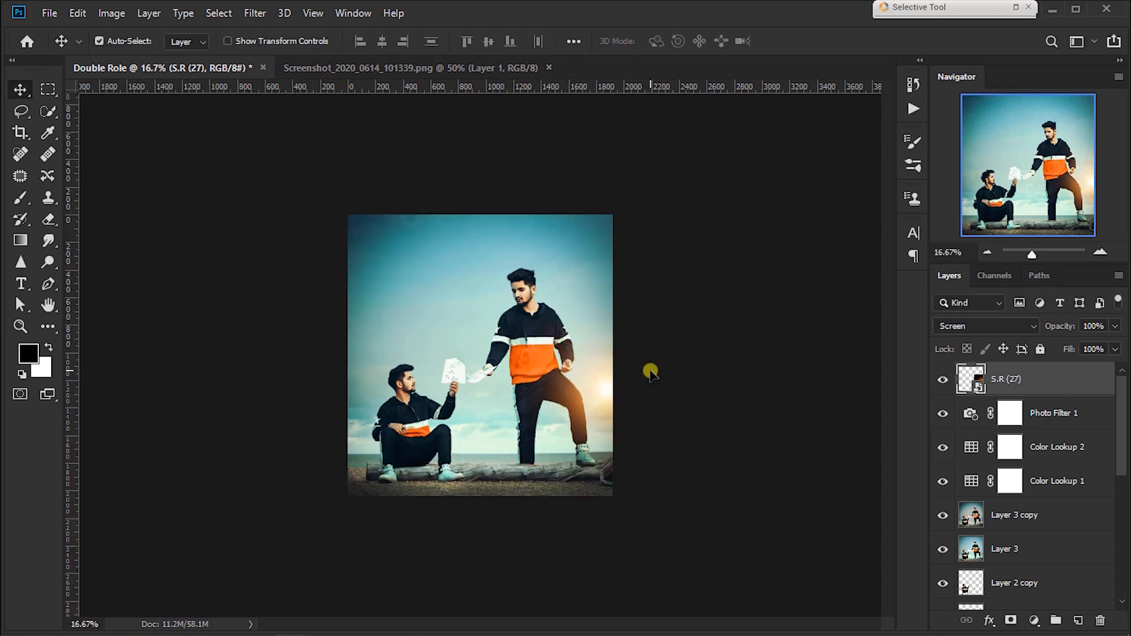
Step: Scale the glow up to about 2106% and centre it beyond the photo's right edge for a soft warm tint
{"action": "key", "text": "ctrl+t"}
{"action": "left_click_drag", "start_coordinate": [649, 310], "coordinate": [1002, 15]}
{"action": "left_click_drag", "start_coordinate": [761, 218], "coordinate": [702, 368]}
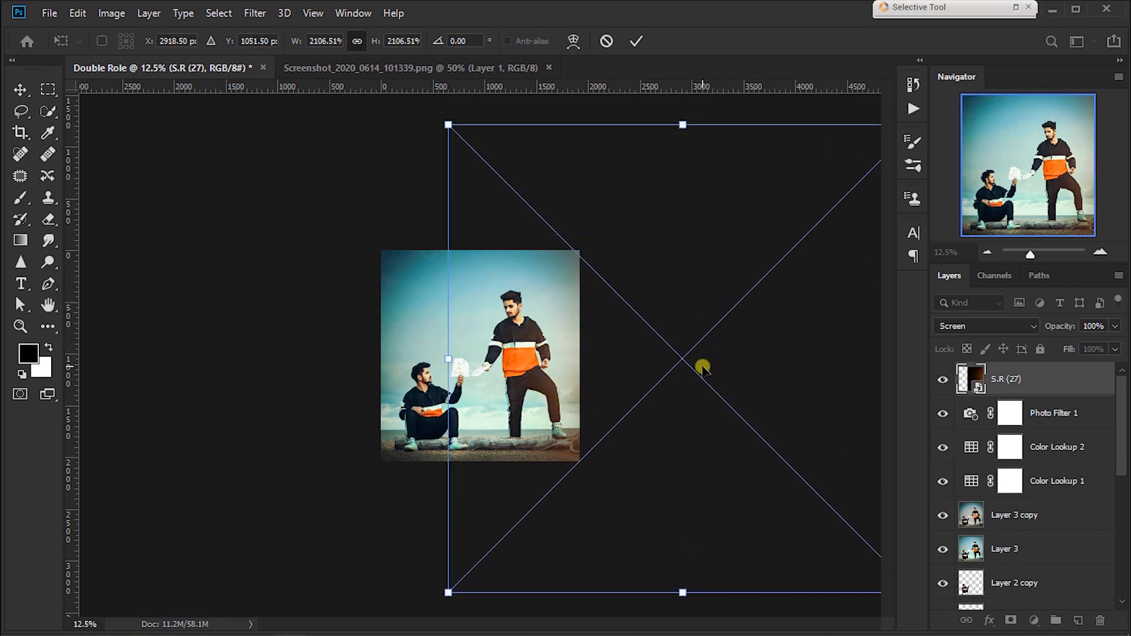
{"action": "key", "text": "Return"}
{"action": "key", "text": "ctrl+0"}
Step: Compare the image with the S.R (27) glow hidden and shown, and rasterize the glow layer
{"action": "left_click", "coordinate": [933, 380]}
{"action": "left_click", "coordinate": [932, 380]}
{"action": "left_click", "coordinate": [932, 380]}
{"action": "left_click", "coordinate": [932, 380]}
{"action": "right_click", "coordinate": [1061, 382]}
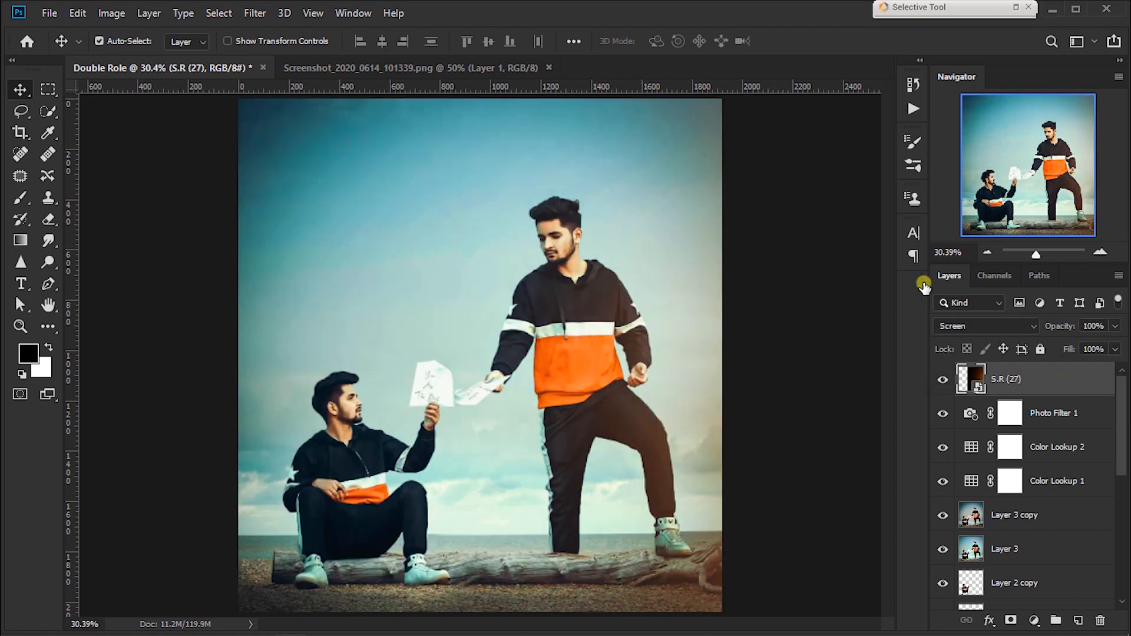
{"action": "left_click", "coordinate": [751, 304]}
Step: Lower the S.R (27) layer's opacity to 52% and compare the composite with the reference screenshot document
{"action": "left_click", "coordinate": [938, 384]}
{"action": "left_click", "coordinate": [938, 384]}
{"action": "left_click_drag", "start_coordinate": [1051, 330], "coordinate": [1029, 329]}
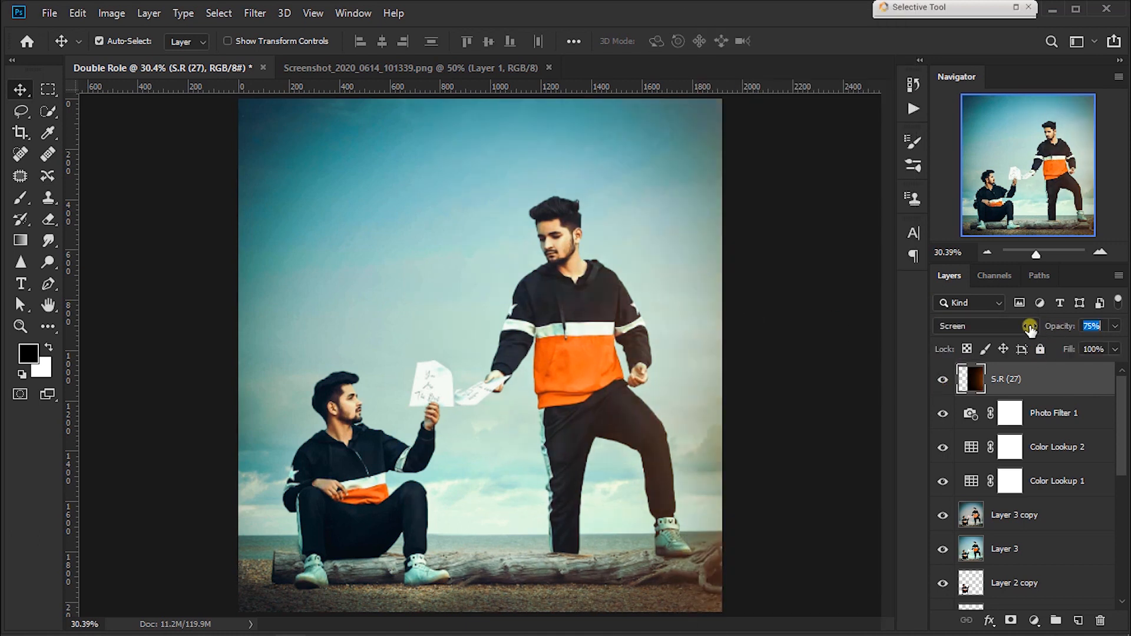
{"action": "key", "text": "ctrl+minus"}
{"action": "key", "text": "ctrl+minus"}
{"action": "key", "text": "ctrl+0"}
{"action": "key", "text": "ctrl+minus"}
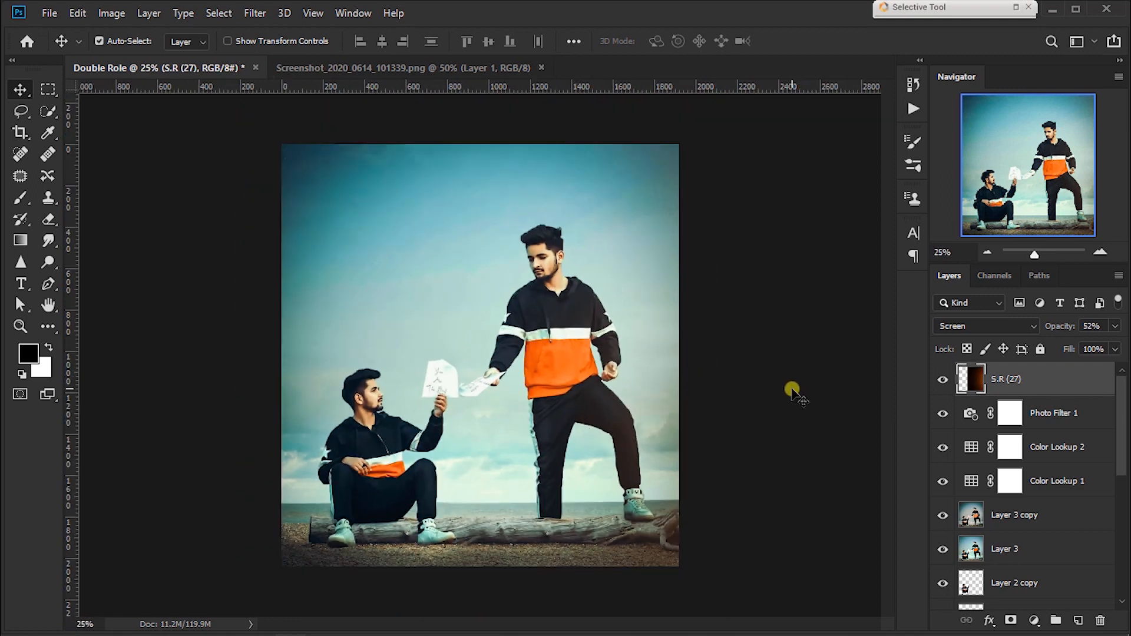
{"action": "left_click", "coordinate": [455, 70]}
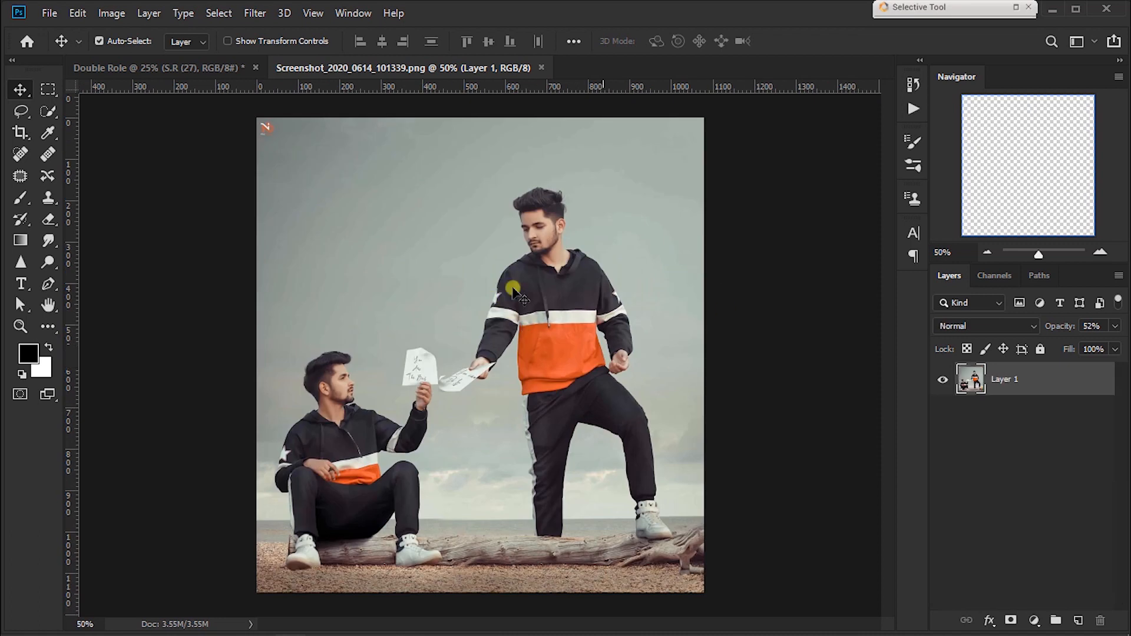
{"action": "left_click", "coordinate": [209, 69]}
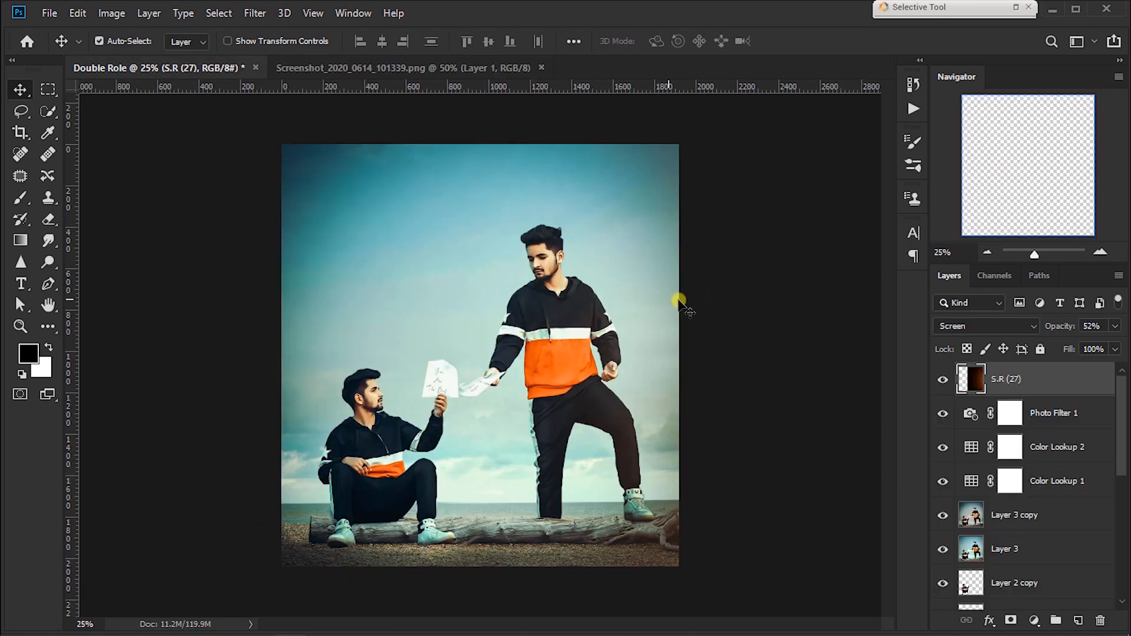